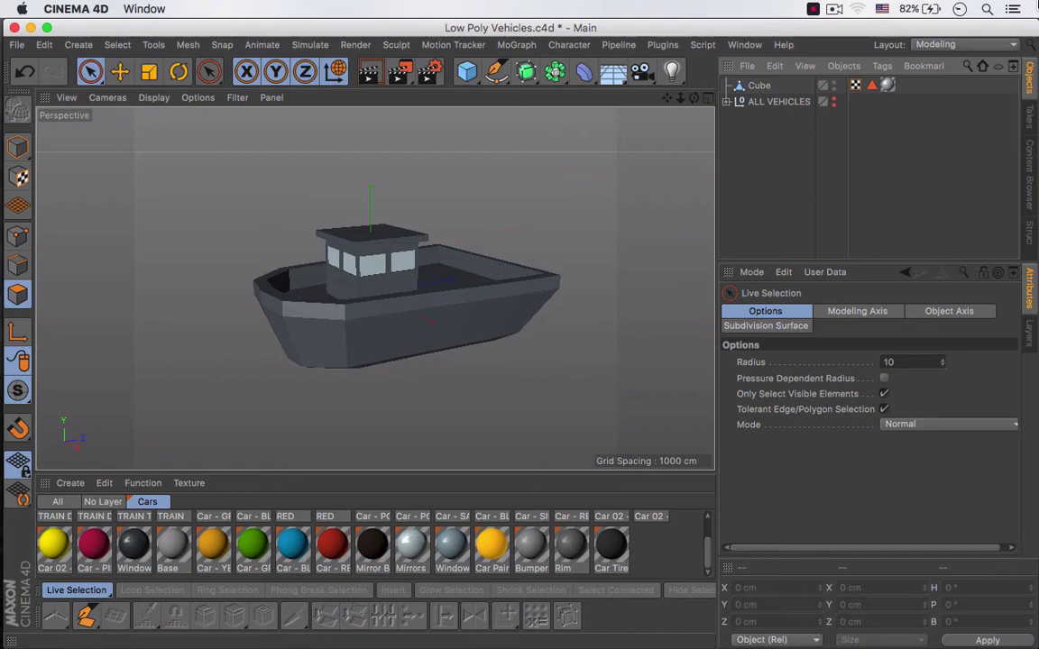
On the Cube object, loop-select the two polygon rows forming the cabin walls below the windows.
click(754, 88)
alt+right_drag(422, 266, 488, 271)
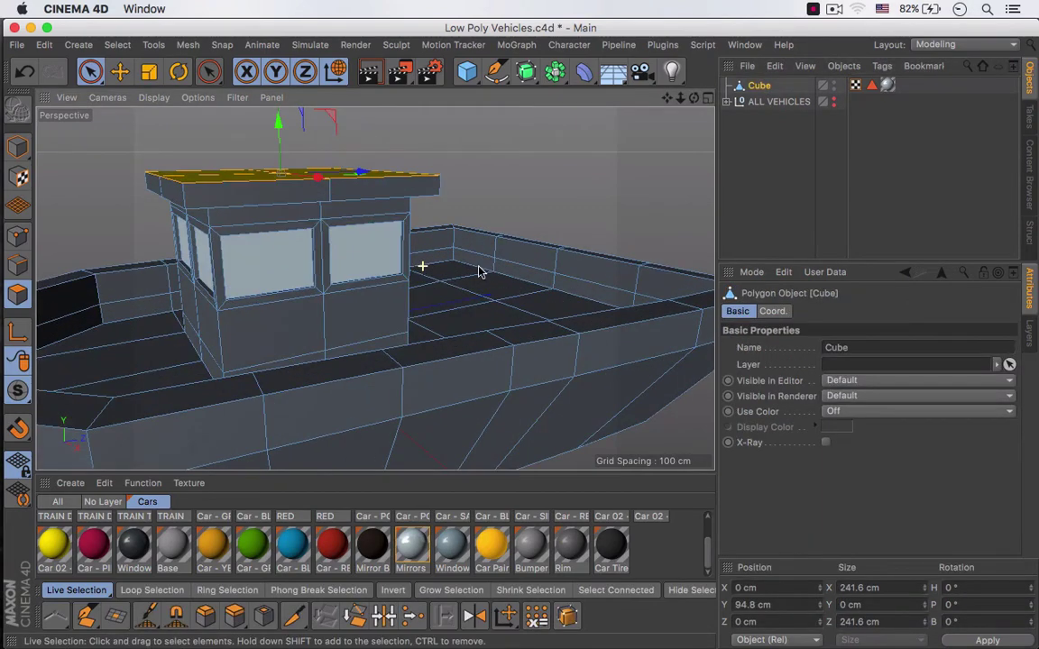
key(period)
alt+drag(230, 303, 337, 315)
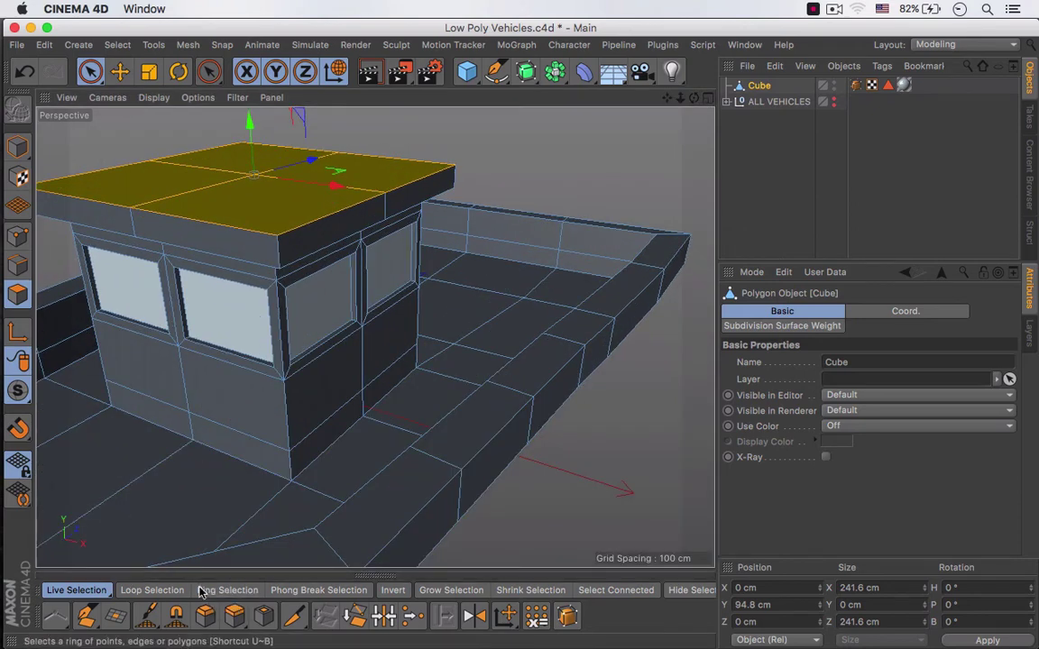
click(152, 590)
click(293, 469)
shift+click(289, 436)
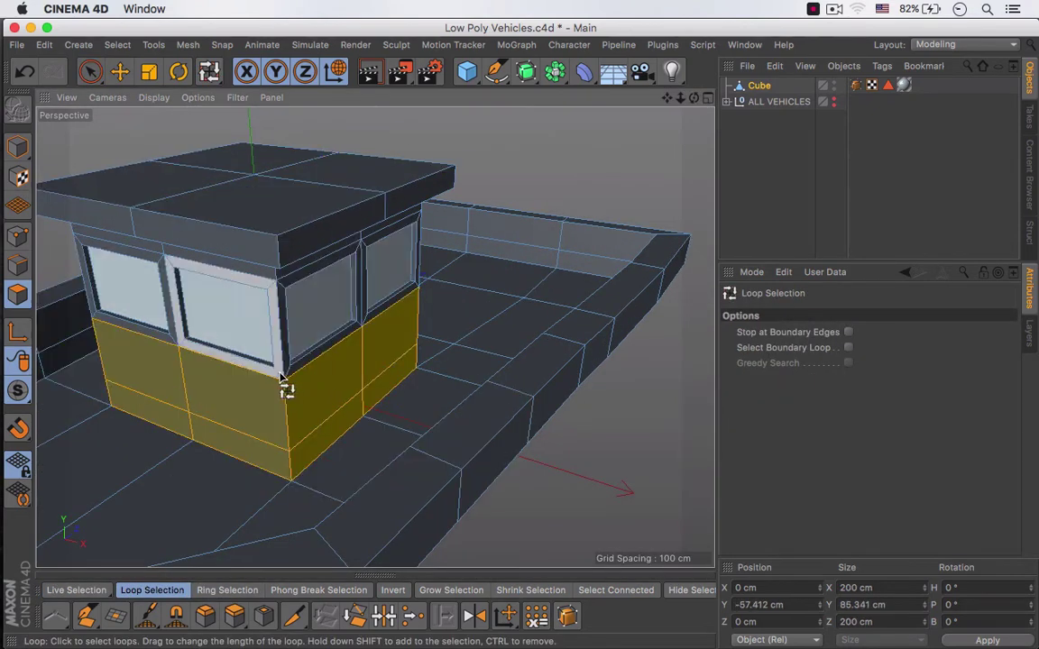
Add the cabin's window row, the wall band above it, the roof's side band and the roof top to the selection.
shift+click(280, 355)
shift+click(278, 273)
shift+click(273, 254)
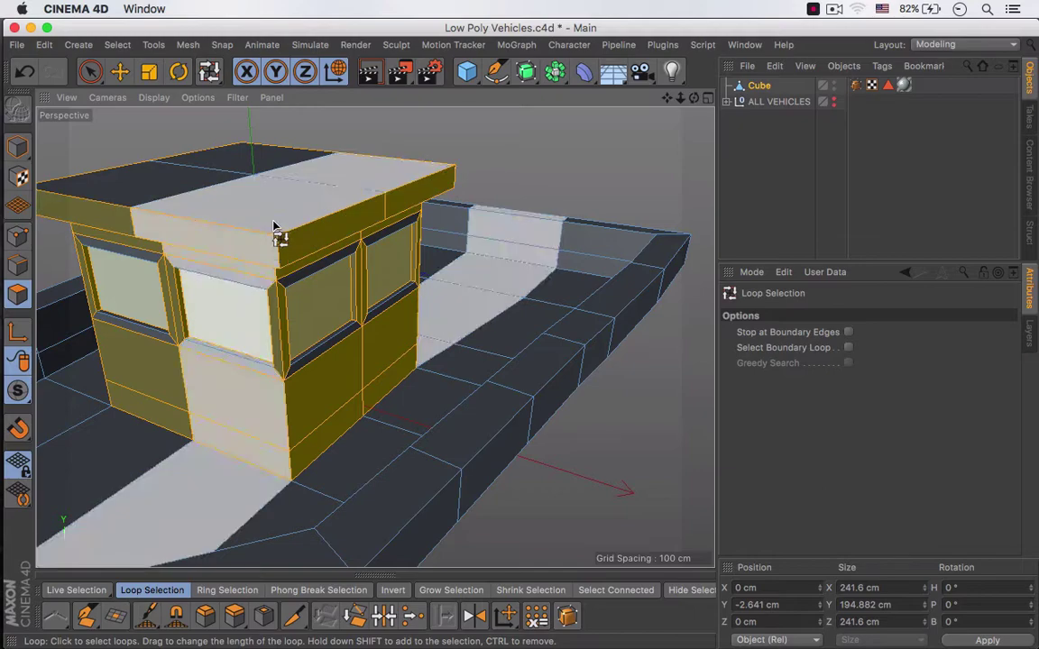
key(9)
shift+click(253, 175)
Extend the selection with the roof's underside loop and the loops framing the visible cabin windows.
alt+middle_drag(273, 255, 305, 260)
alt+drag(305, 260, 274, 195)
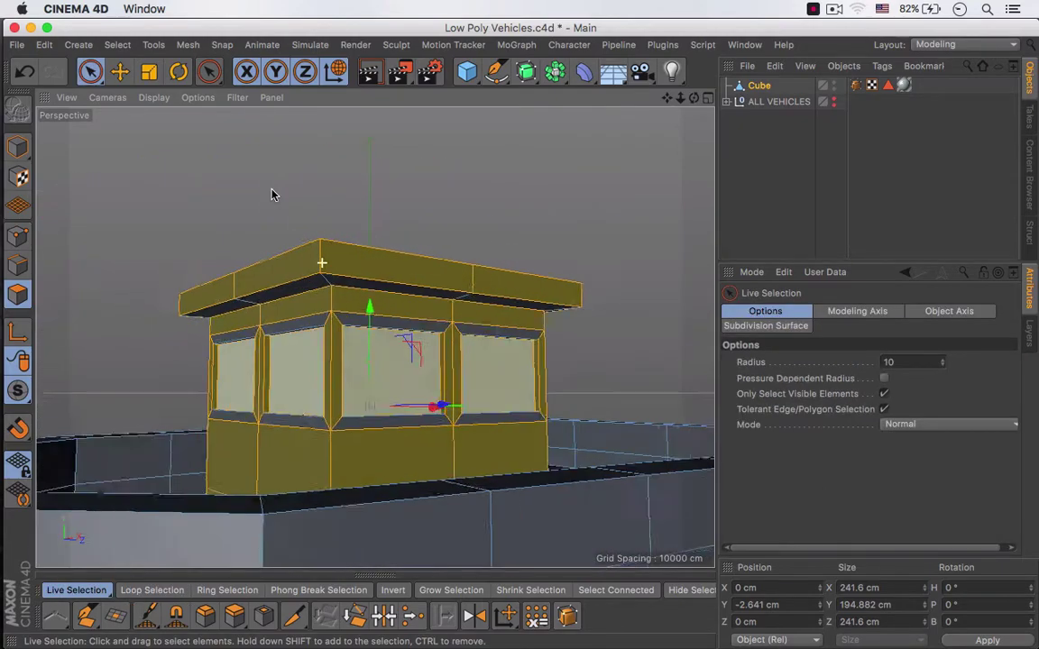
click(179, 590)
shift+click(332, 288)
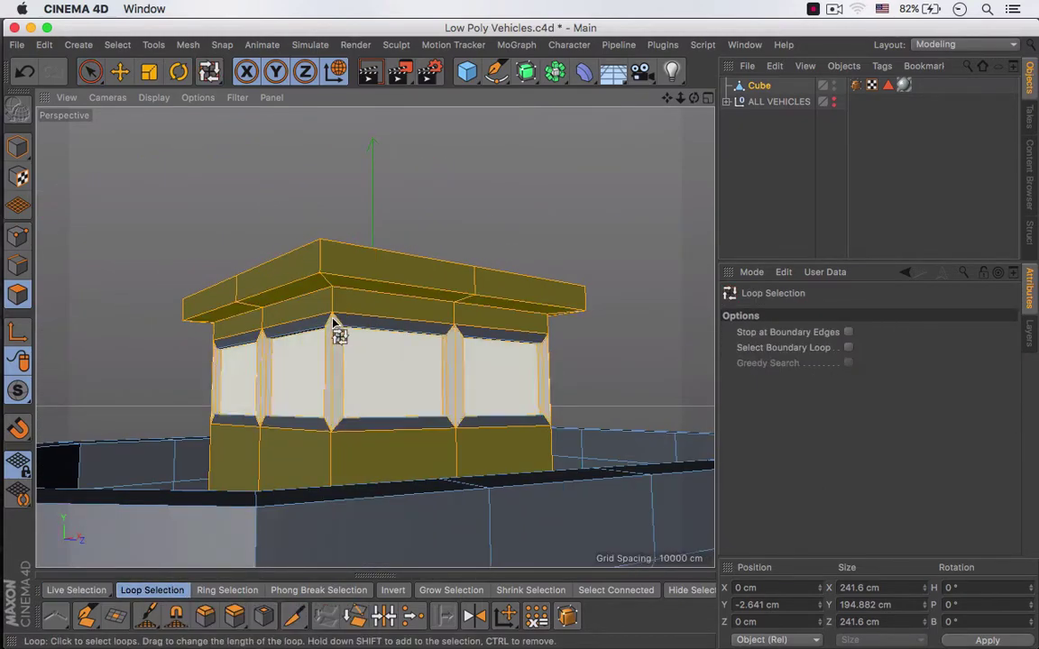
scroll(379, 337, up, 5)
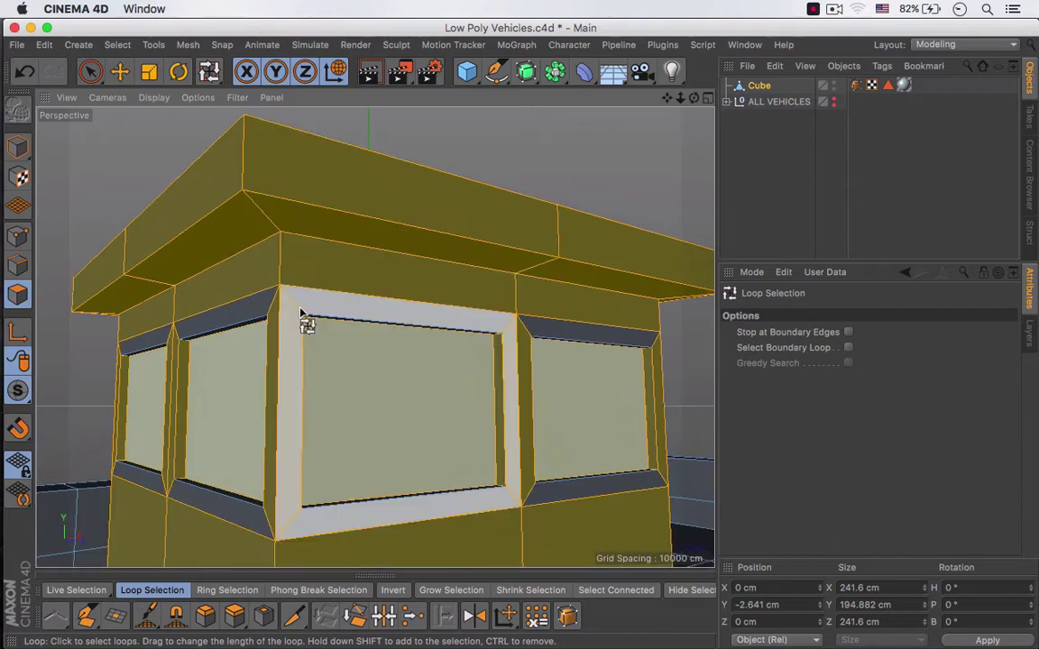
shift+click(302, 313)
shift+click(529, 332)
shift+click(176, 333)
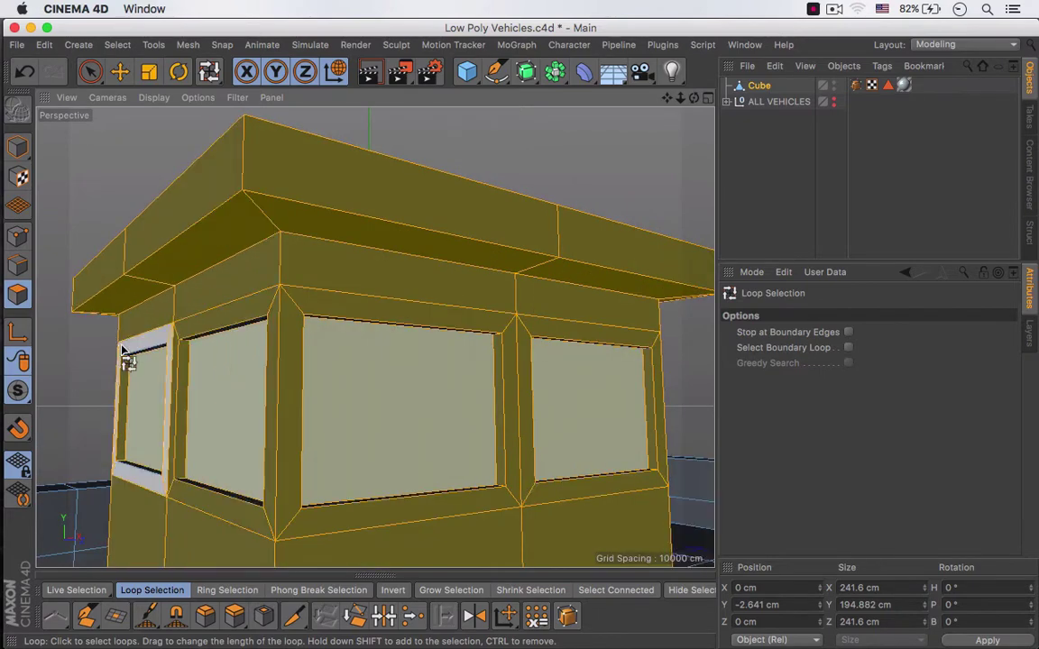
shift+click(122, 349)
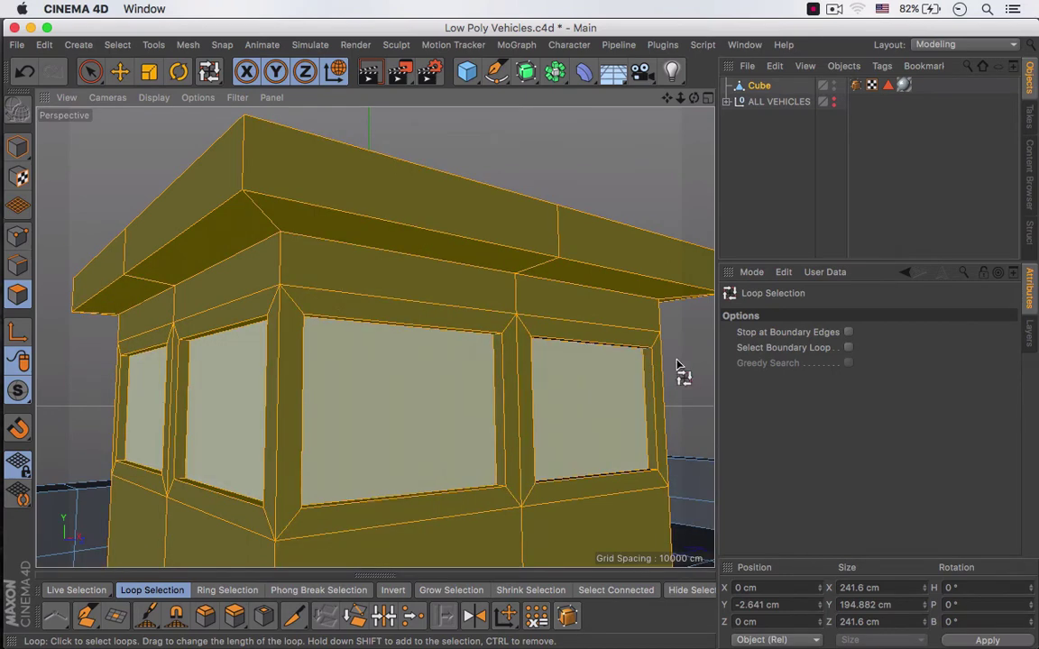
Complete the cabin selection with the remaining window frame and recess faces on the other sides.
alt+drag(373, 338, 473, 320)
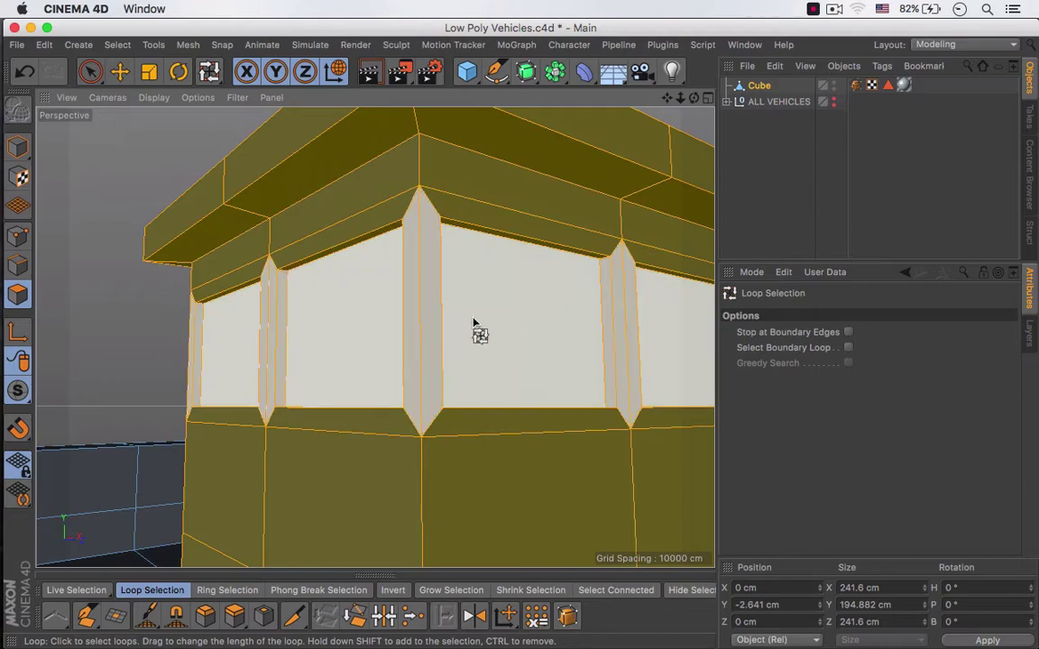
alt+drag(225, 287, 348, 302)
scroll(213, 331, up, 8)
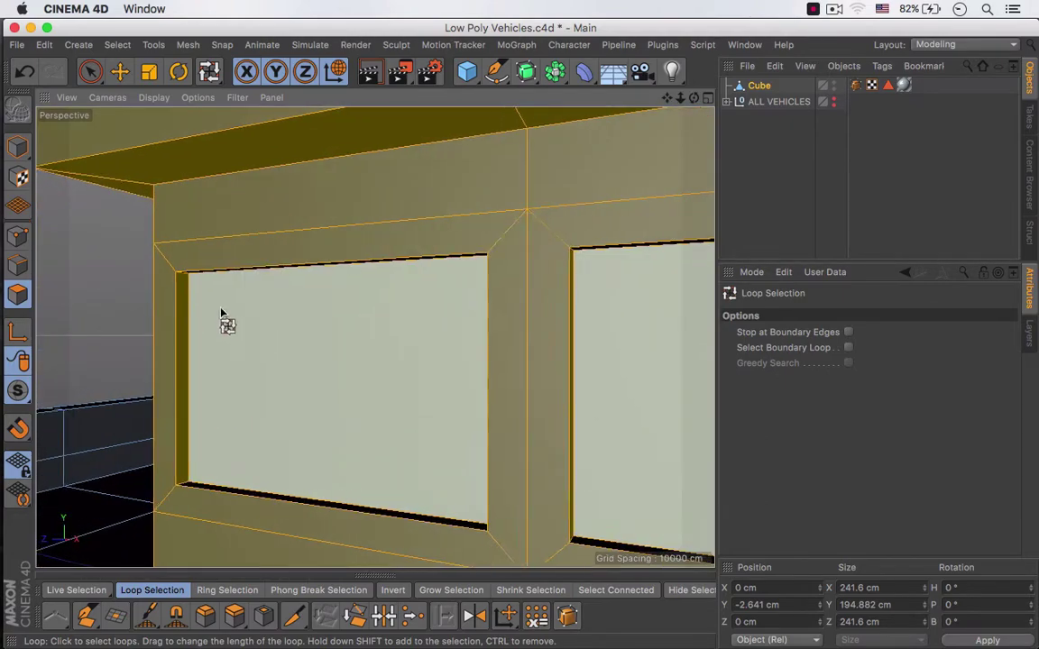
alt+drag(232, 309, 201, 289)
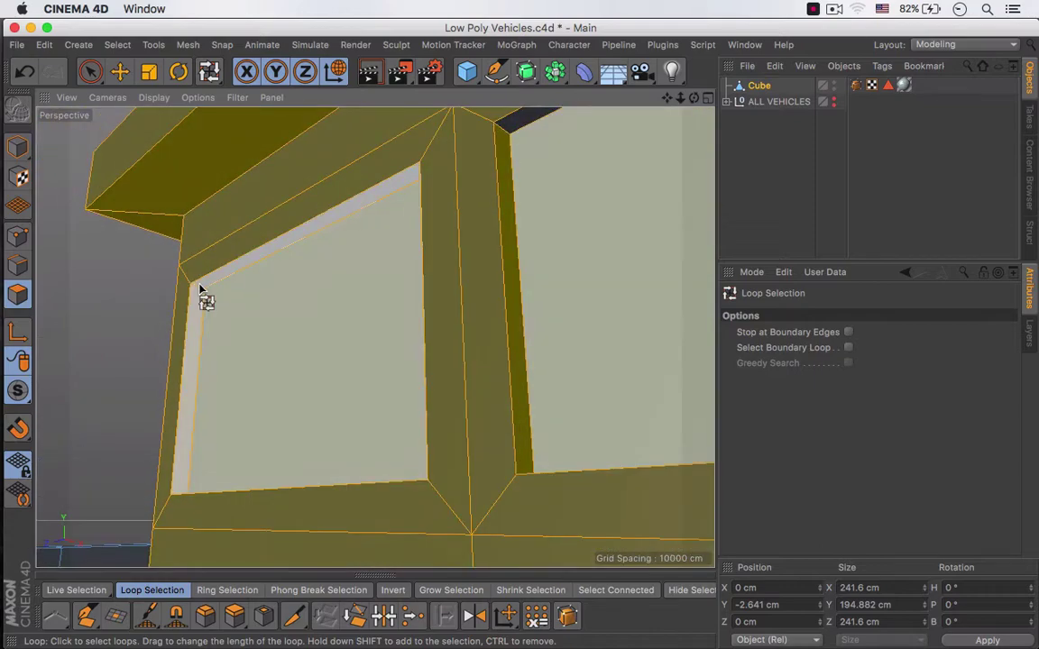
scroll(517, 267, down, 10)
alt+drag(516, 265, 590, 439)
alt+drag(375, 338, 512, 384)
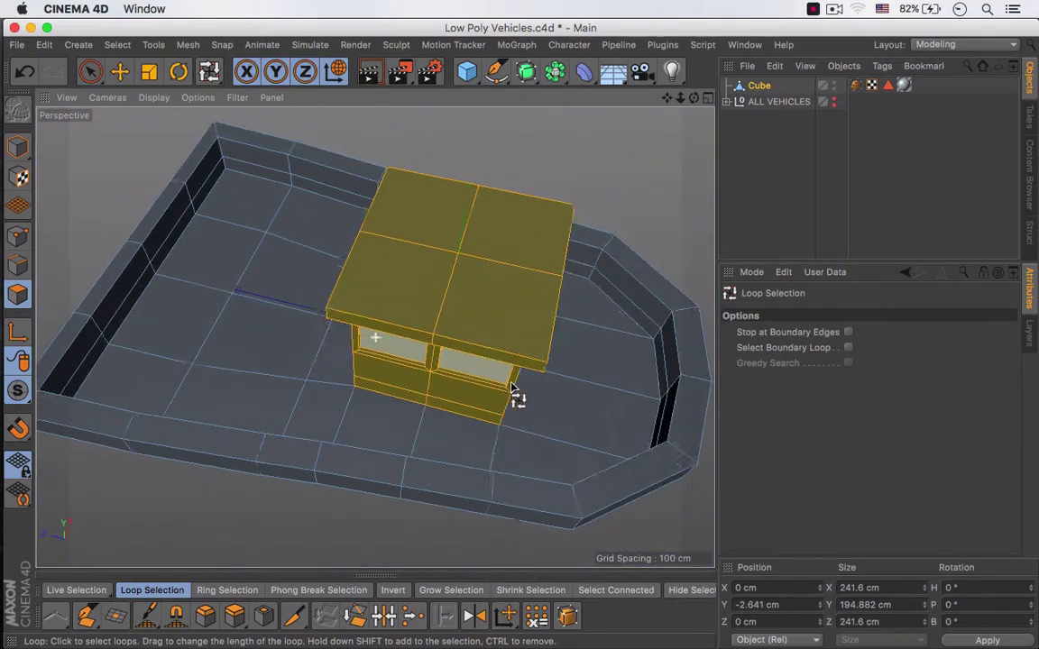
Scale the selected cabin to about 350 cm in X and 365 cm in Z, and move it to about Z -17 cm.
key(t)
alt+drag(459, 276, 309, 296)
drag(556, 272, 589, 262)
drag(421, 235, 394, 204)
key(space)
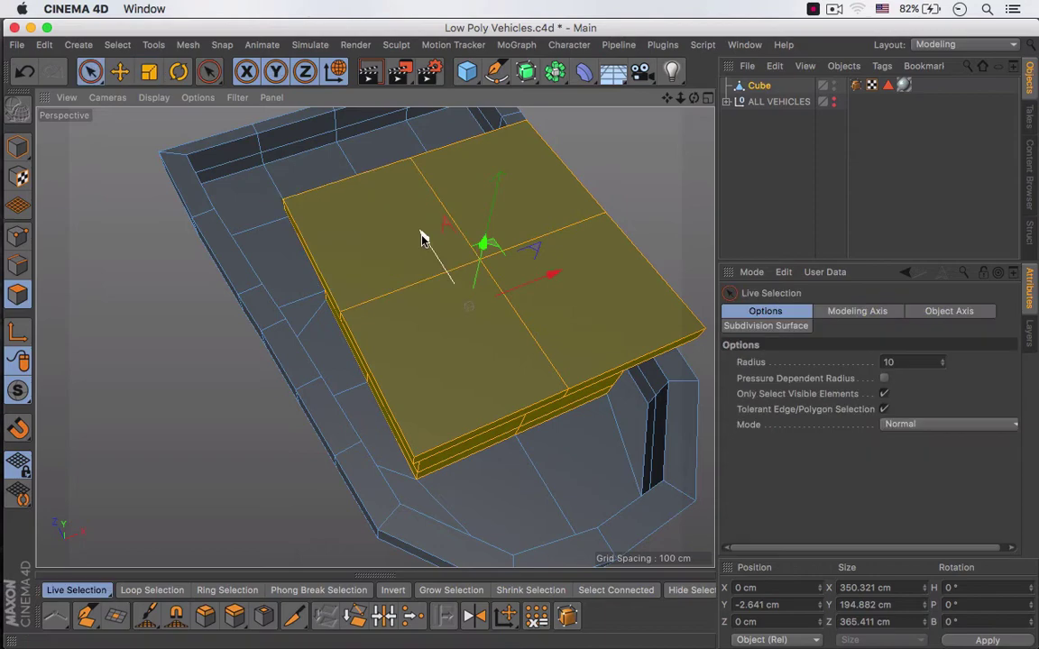
drag(424, 239, 430, 245)
Select the hull's edge loop just behind the cabin and move it toward the stern to about Z 209 cm.
alt+drag(385, 354, 388, 273)
alt+middle_drag(308, 382, 322, 275)
click(171, 591)
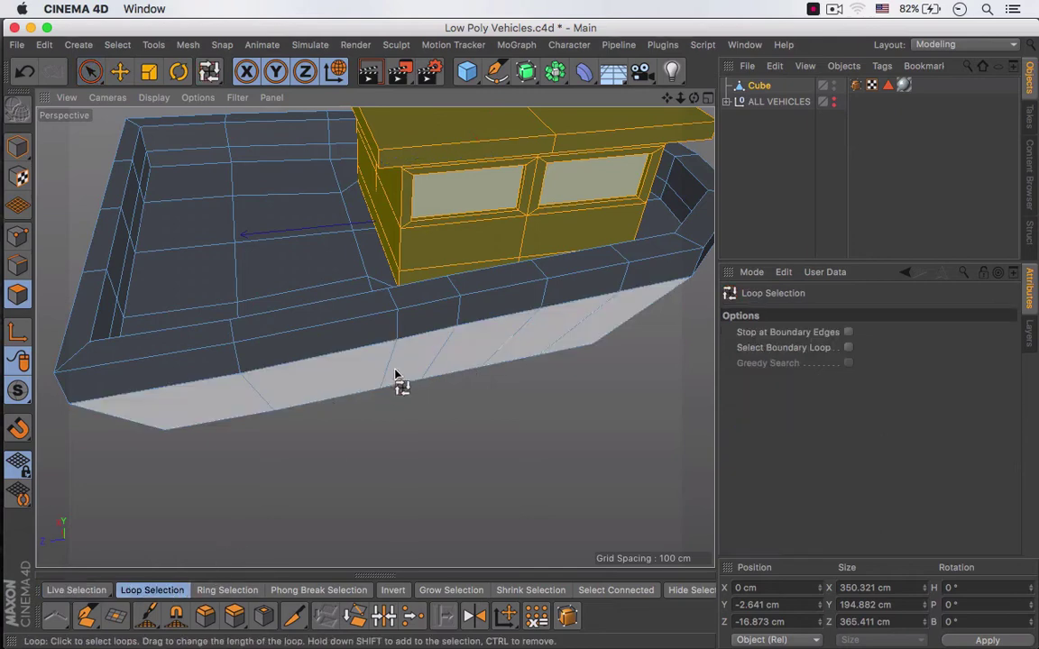
click(18, 265)
click(396, 341)
key(space)
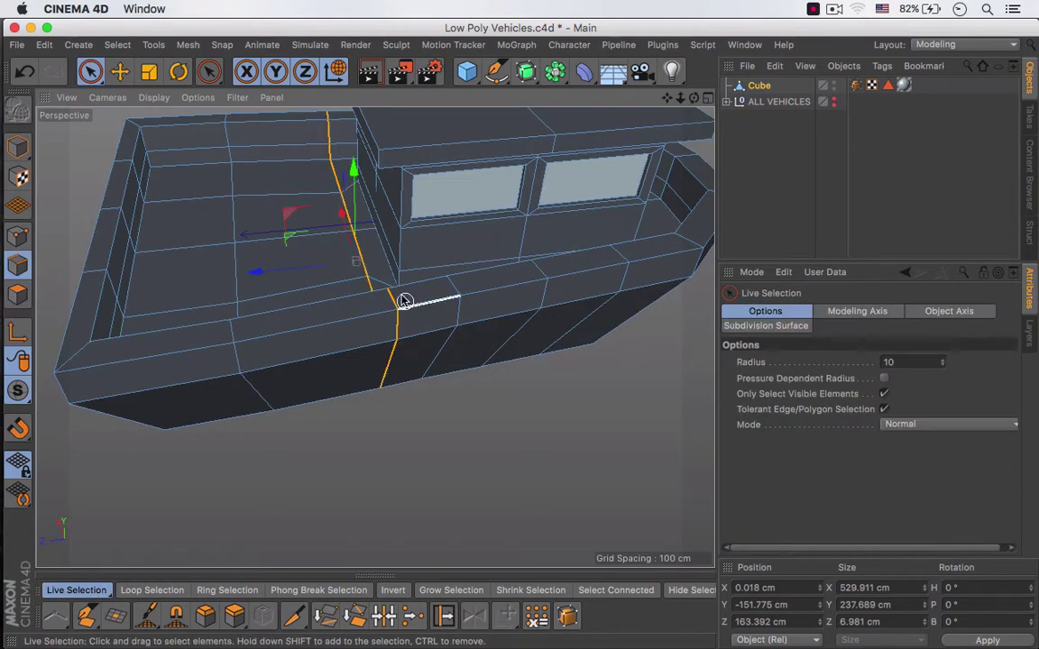
drag(296, 268, 262, 271)
Widen the selected hull edge loop to about 543 cm in X and shift it to about Z 236 cm.
key(t)
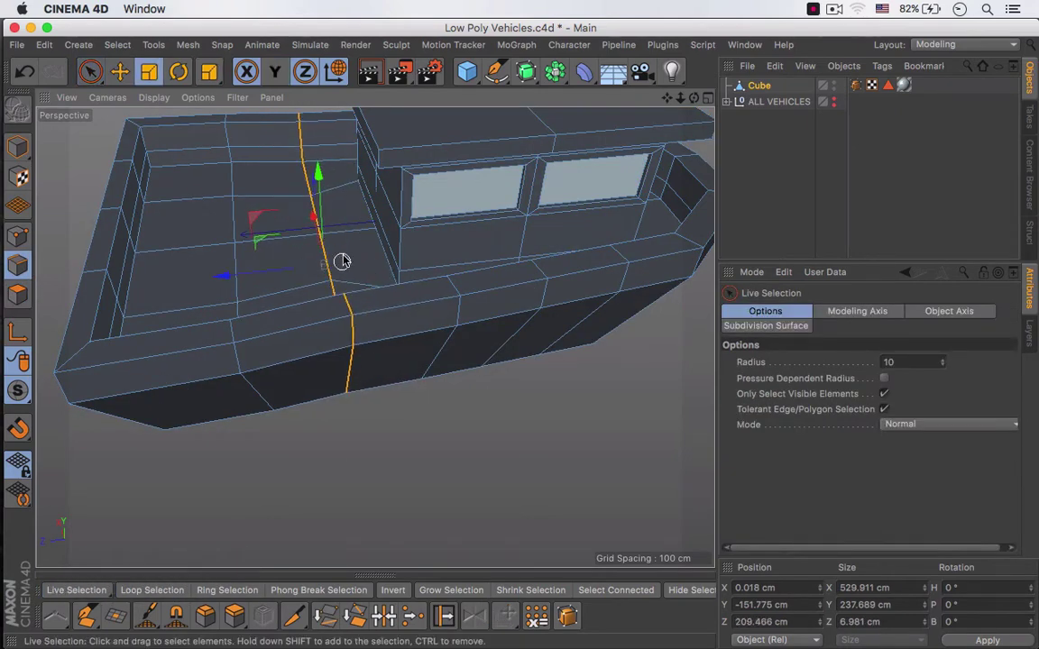
drag(313, 222, 313, 222)
alt+drag(335, 295, 556, 298)
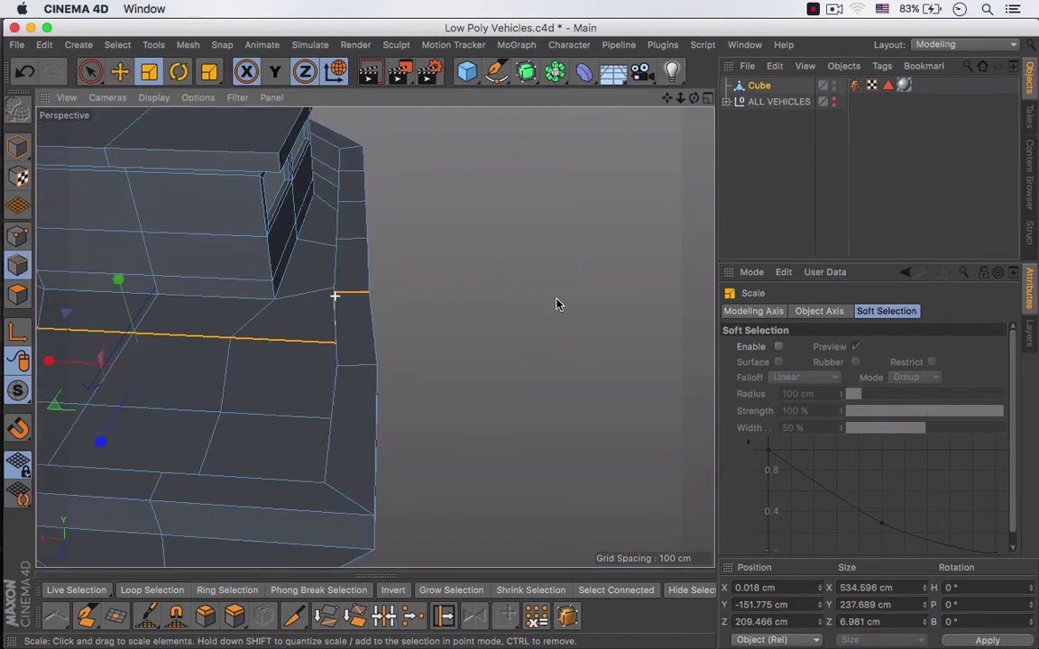
drag(49, 365, 47, 366)
alt+middle_drag(252, 339, 413, 334)
key(space)
drag(283, 405, 287, 420)
key(t)
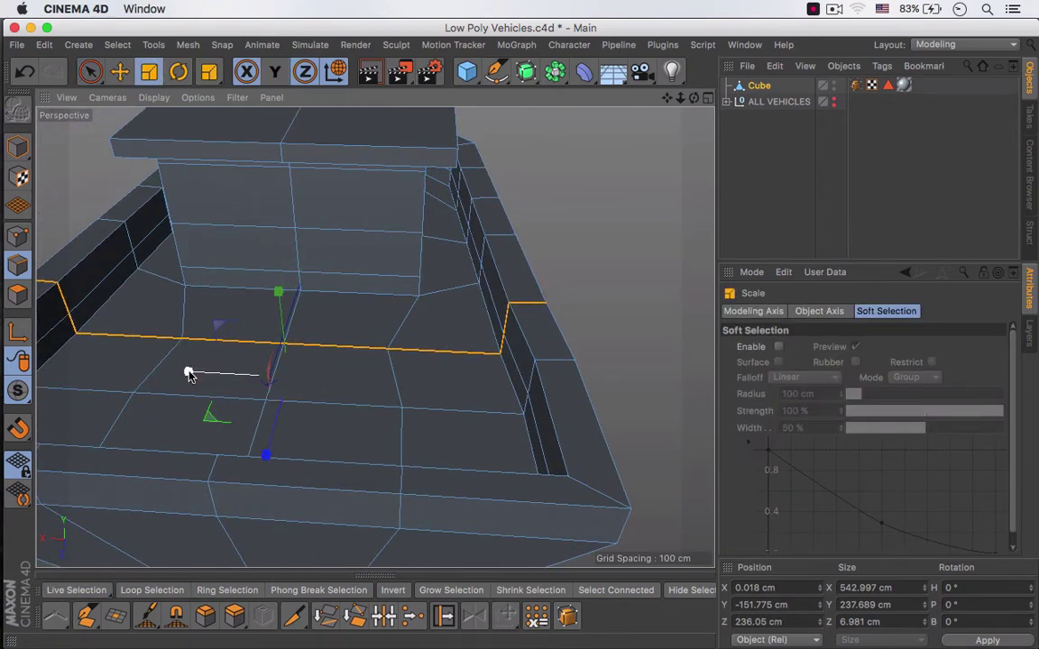
Resize the selected cabin polygons to about 325 cm in X and 421 cm in Z, positioned at about Z -0.4 cm.
click(20, 295)
alt+middle_drag(473, 254, 448, 308)
alt+drag(449, 309, 203, 306)
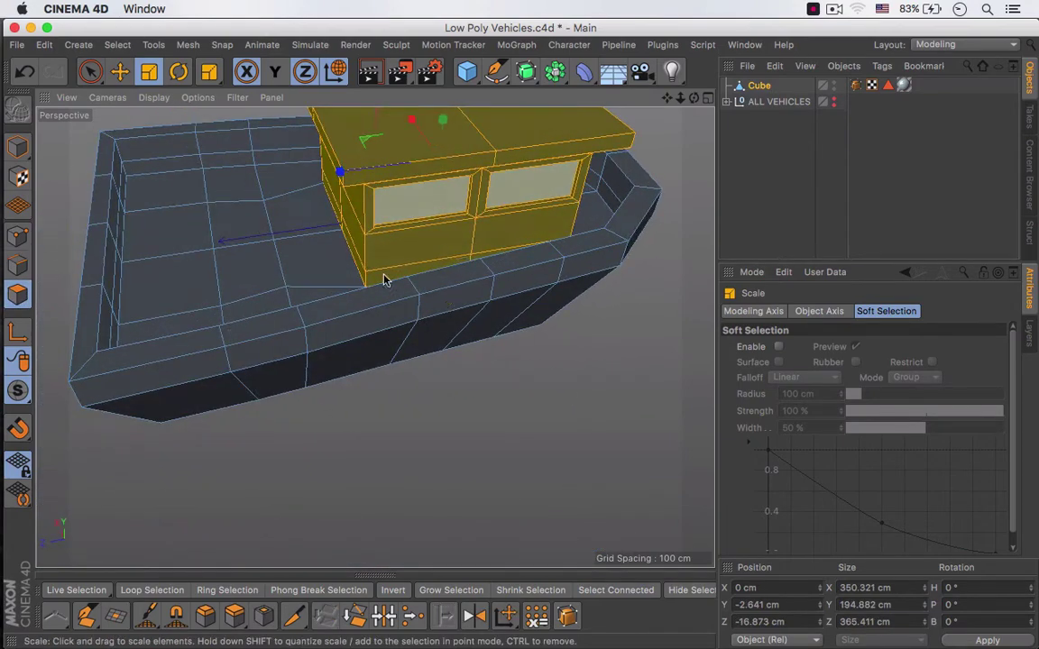
alt+middle_drag(546, 202, 434, 239)
key(space)
drag(284, 211, 222, 213)
key(t)
alt+middle_drag(363, 242, 415, 292)
alt+drag(462, 305, 313, 317)
drag(528, 188, 527, 191)
Restore the stored Windows polygon selection and invert it to select everything except the windows.
alt+middle_drag(534, 361, 507, 386)
alt+drag(505, 389, 505, 320)
scroll(536, 350, down, 5)
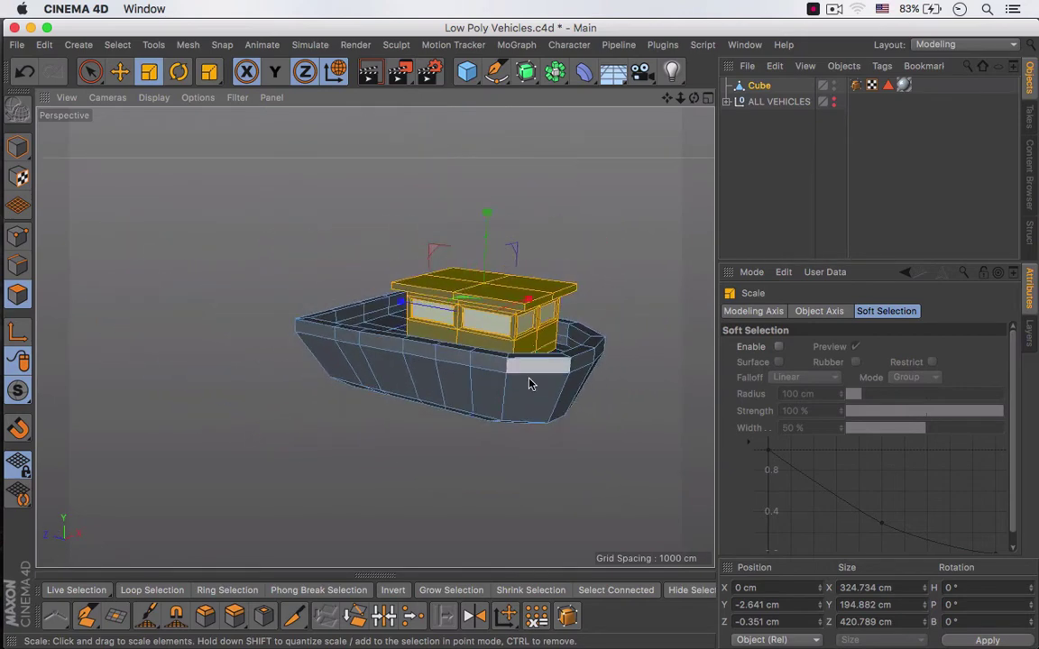
alt+middle_drag(530, 382, 478, 403)
alt+drag(479, 408, 557, 450)
alt+right_drag(341, 392, 407, 391)
alt+middle_drag(409, 394, 507, 313)
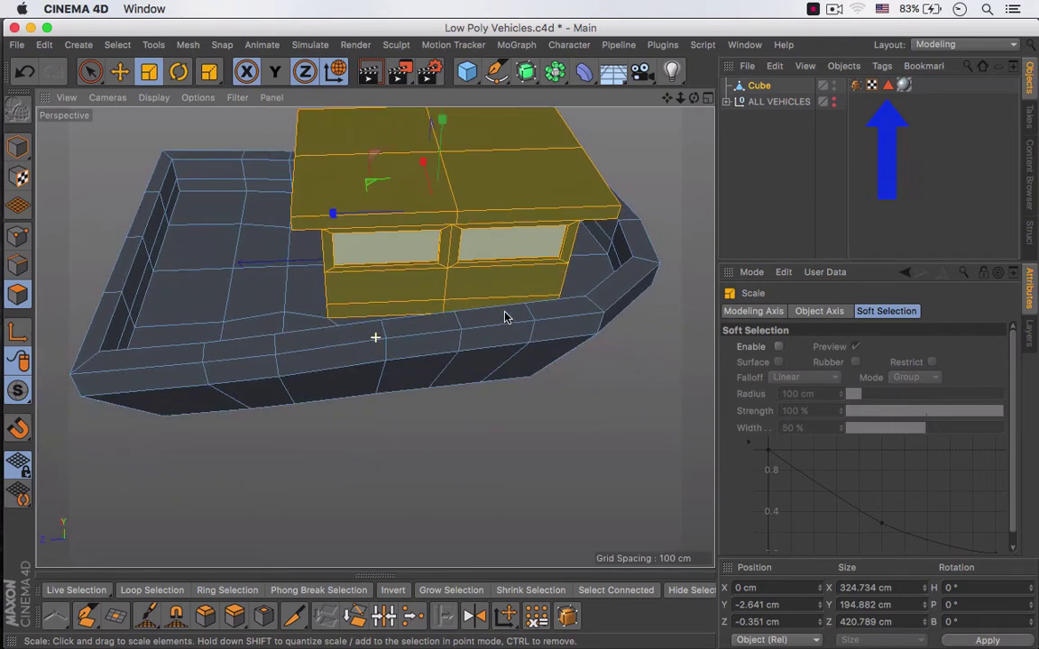
click(887, 85)
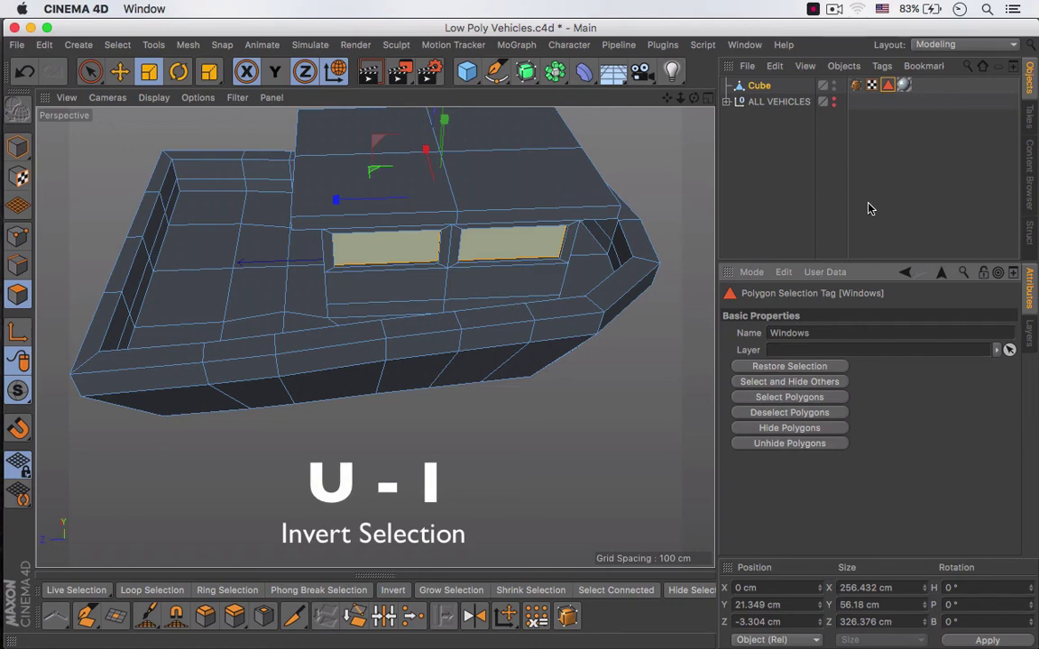
key(u)
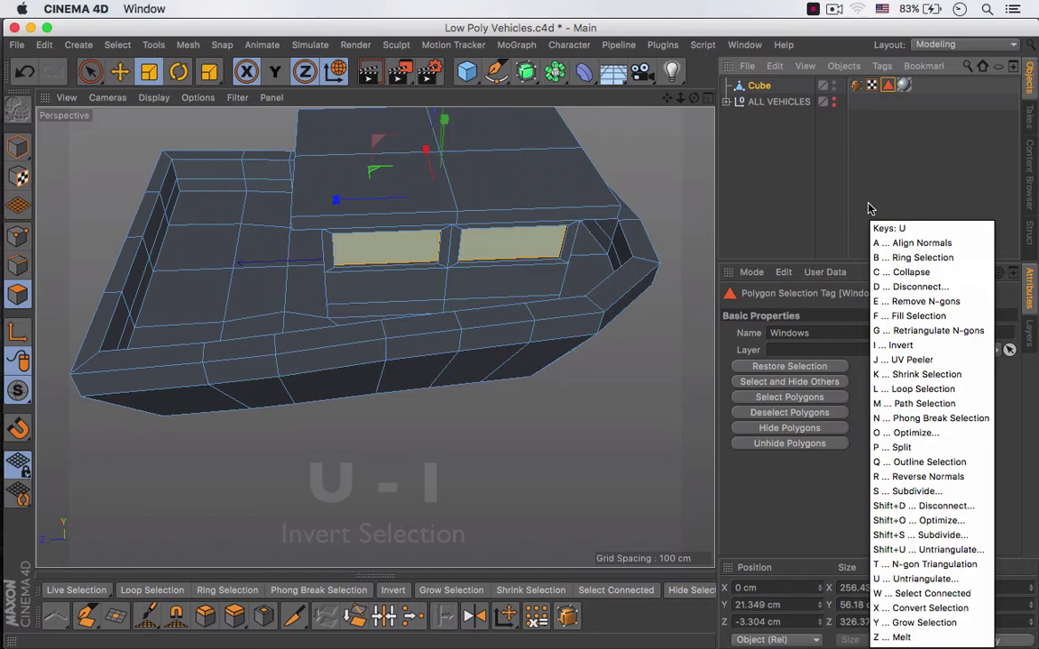
key(i)
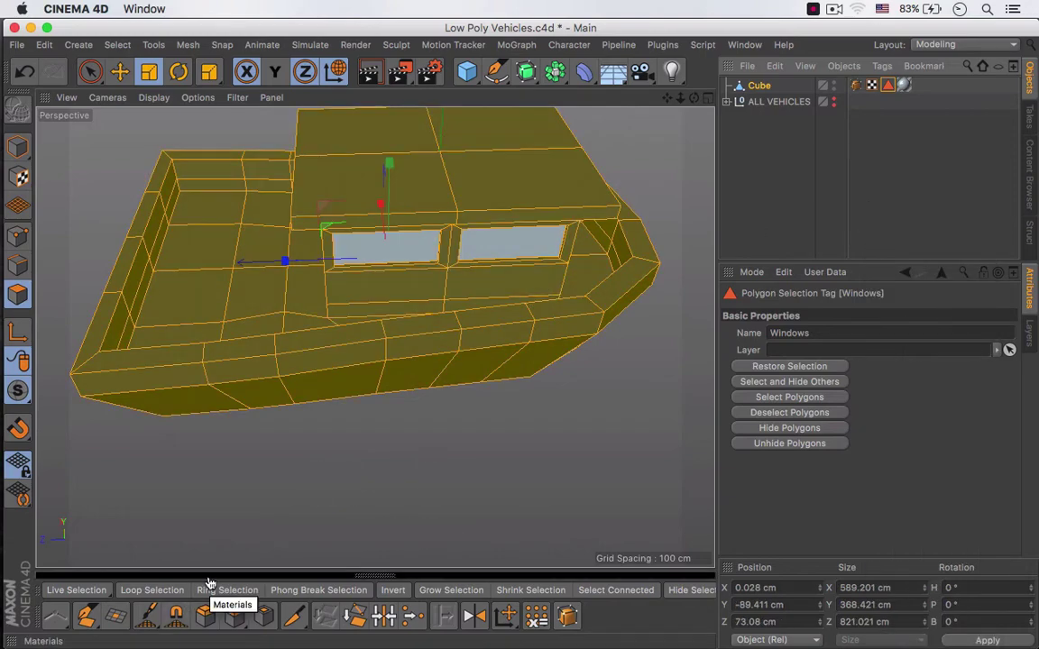
Remove the cabin roof's side band and underside loop from the selection.
click(209, 577)
alt+drag(467, 178, 429, 150)
click(151, 590)
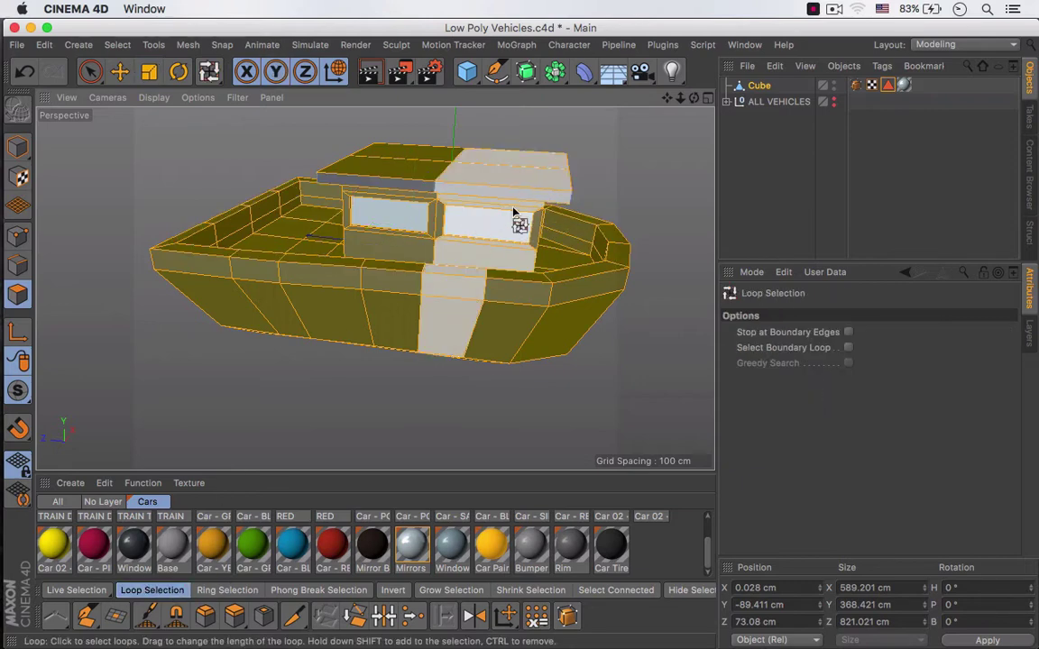
scroll(519, 213, up, 5)
alt+drag(500, 216, 506, 143)
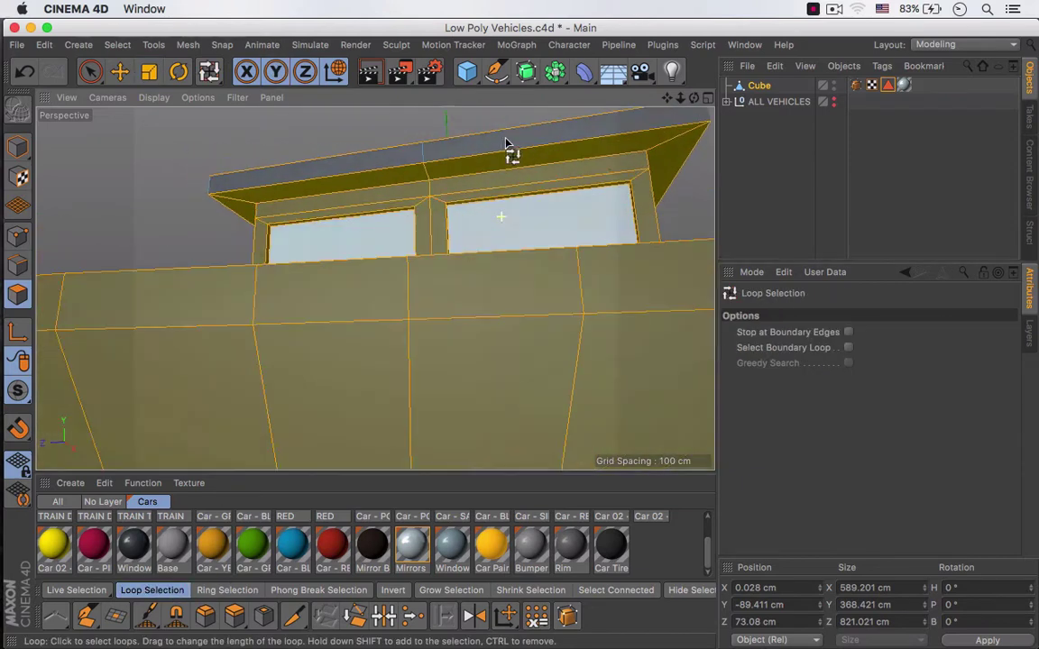
ctrl+click(667, 172)
key(space)
Remove the cabin roof's top polygons from the selection.
scroll(553, 171, down, 5)
alt+drag(517, 167, 497, 247)
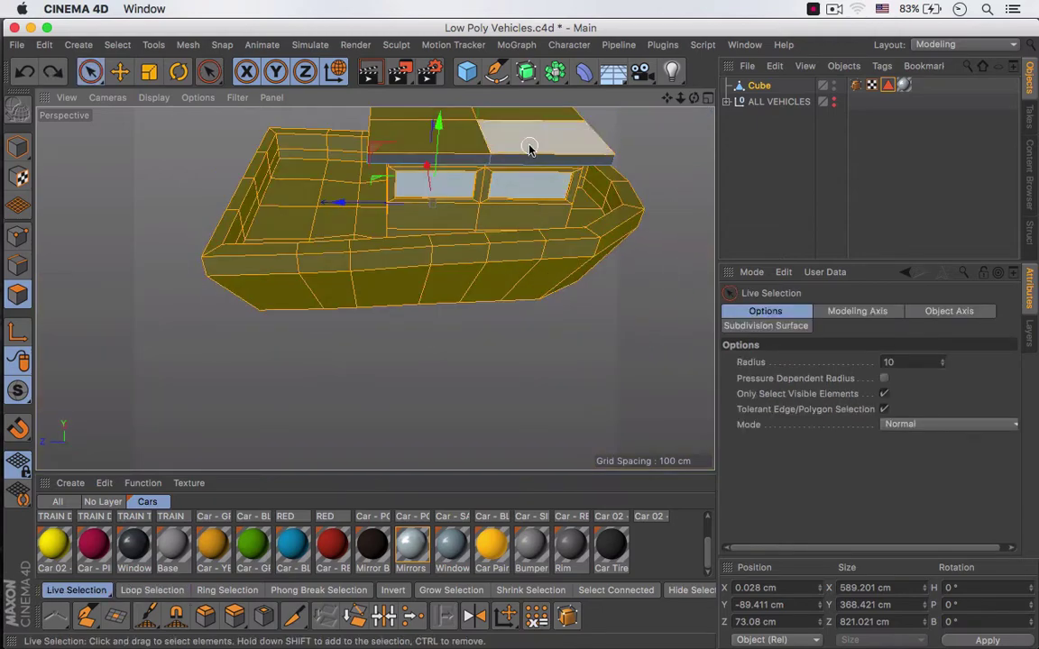
alt+middle_drag(528, 146, 529, 241)
ctrl+click(476, 245)
alt+drag(451, 301, 360, 256)
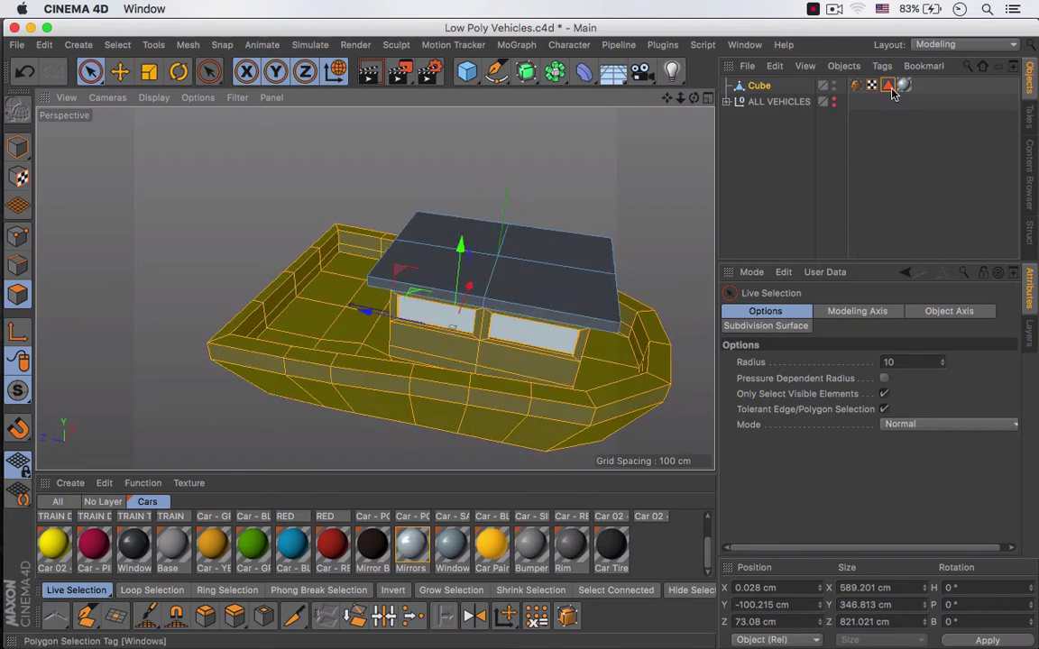
Store the selected Cube polygons, without the windows and roof, as a new polygon selection tag using Set Selection.
click(929, 88)
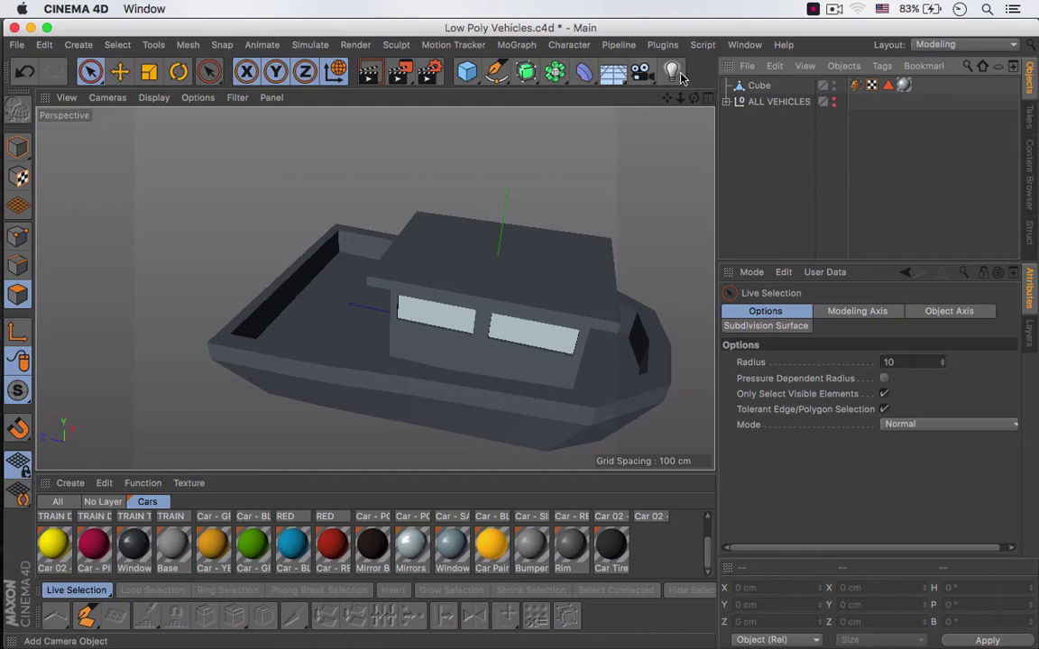
click(758, 86)
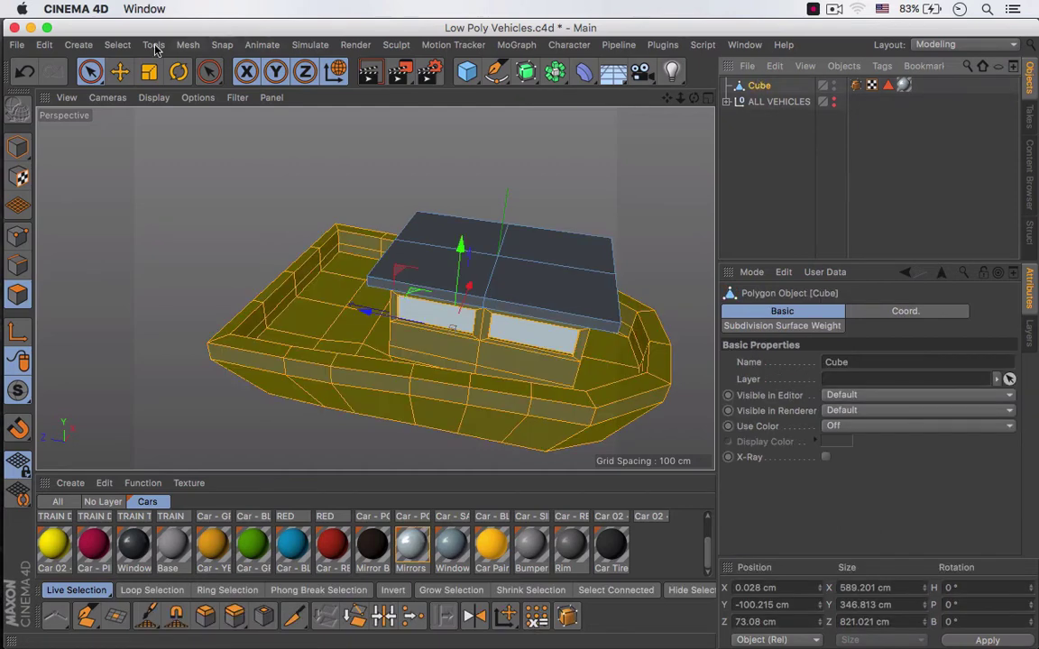
click(117, 46)
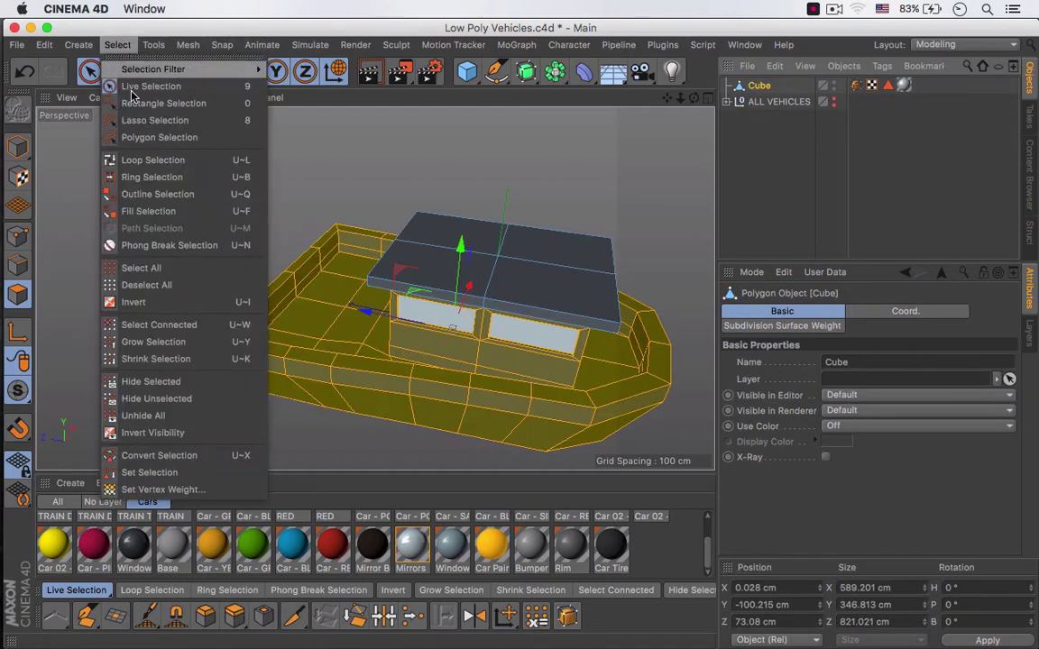
click(153, 474)
Remove the ring of slanted lower hull side polygons from the current selection using Ring Selection.
alt+drag(364, 395, 309, 311)
alt+drag(431, 327, 451, 285)
alt+drag(375, 289, 471, 313)
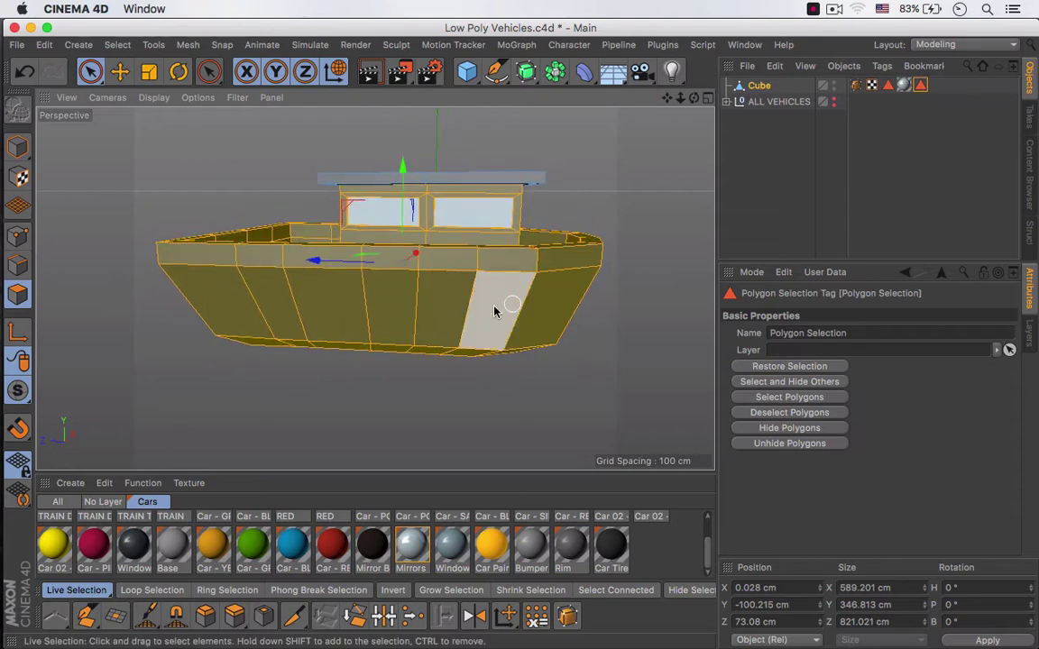
click(217, 590)
ctrl+click(522, 302)
alt+middle_drag(438, 332, 471, 235)
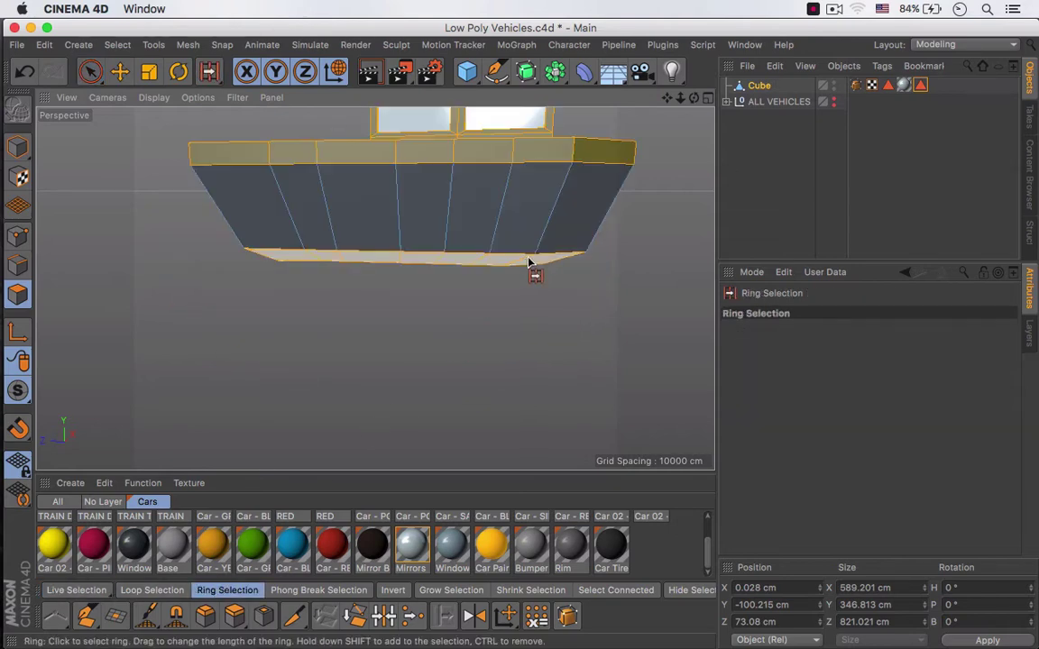
Remove the hull's bottom polygons from the selection using Live Selection.
alt+drag(452, 287, 489, 195)
key(9)
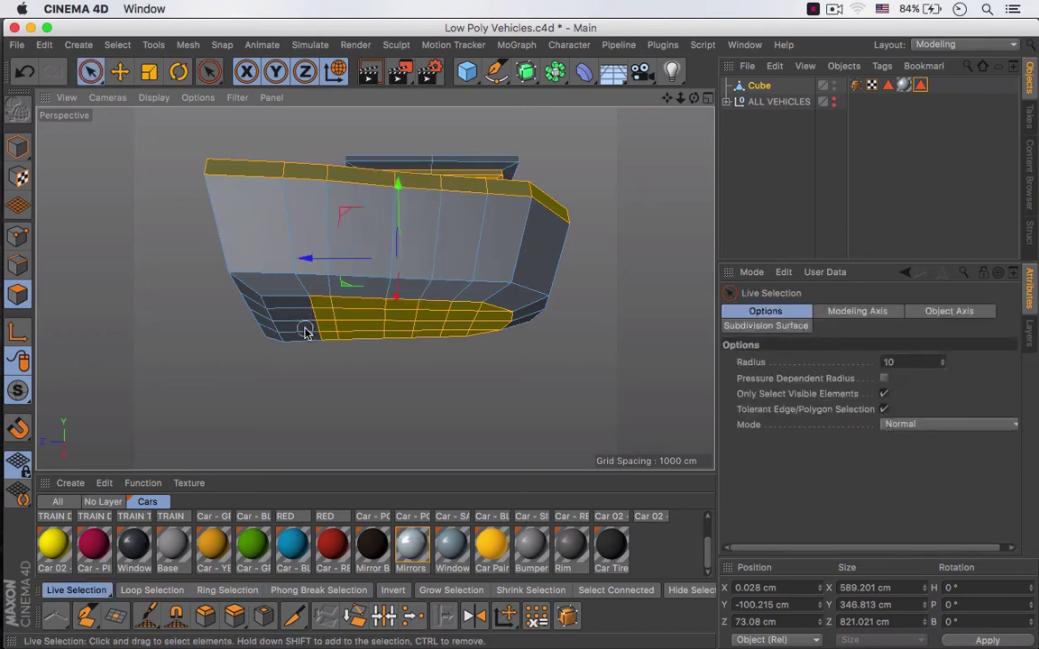
ctrl+drag(488, 322, 483, 317)
Overwrite the active polygon selection tag with the currently selected deck, cabin wall and upper rim polygons using Set Selection.
alt+drag(428, 257, 345, 417)
alt+middle_drag(432, 259, 461, 364)
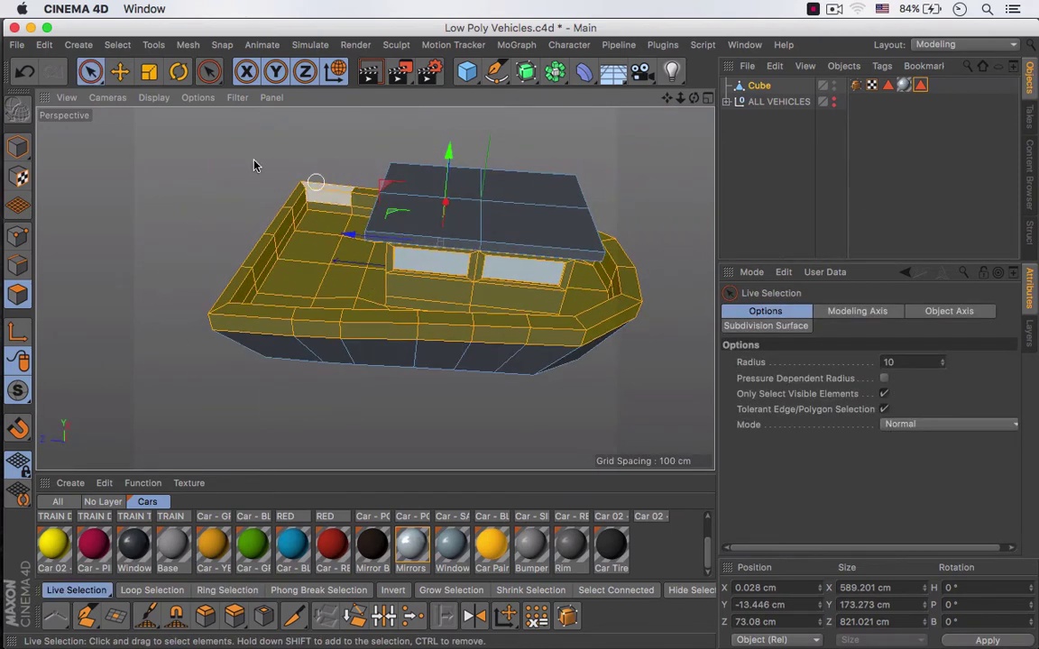
click(118, 45)
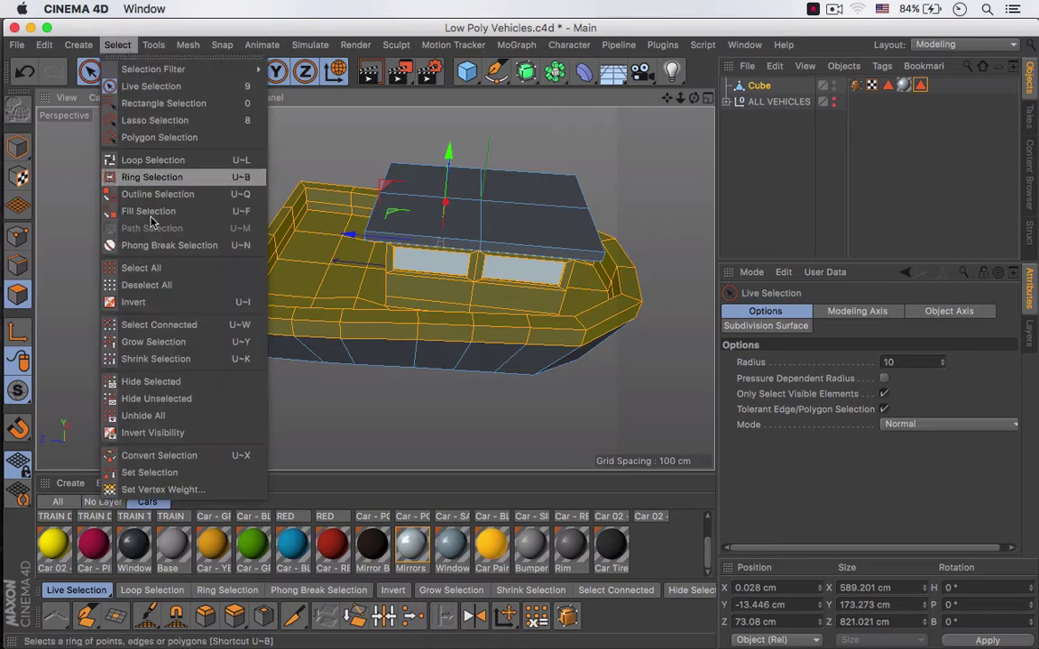
click(149, 472)
Apply the brown Car - RED material to the Cube and restrict it to the stored Polygon Selection.
alt+drag(456, 300, 480, 255)
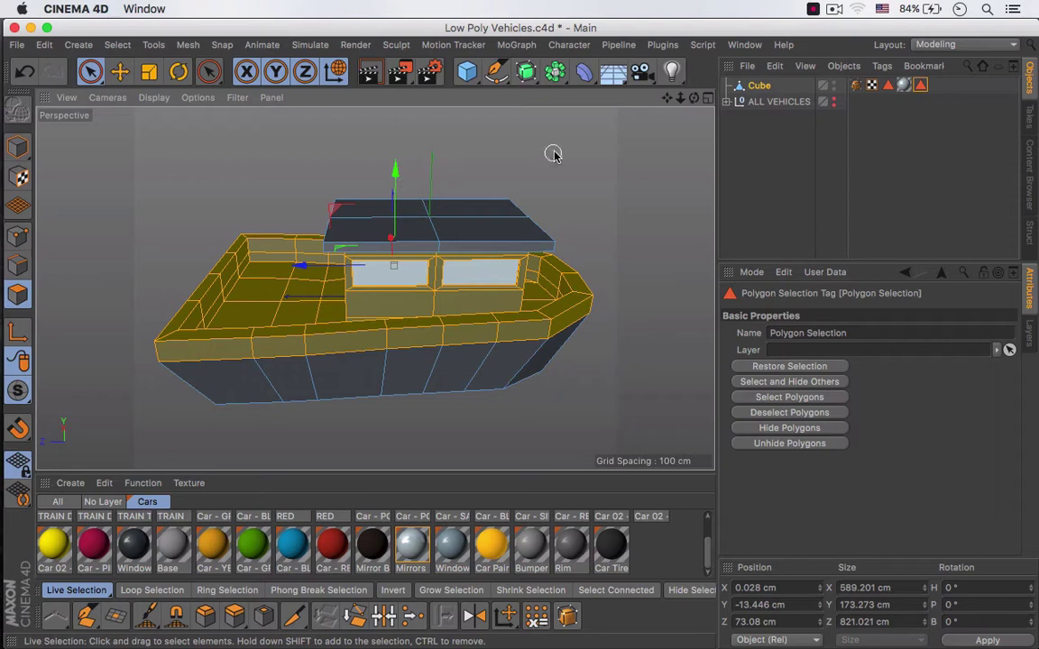
drag(707, 547, 707, 517)
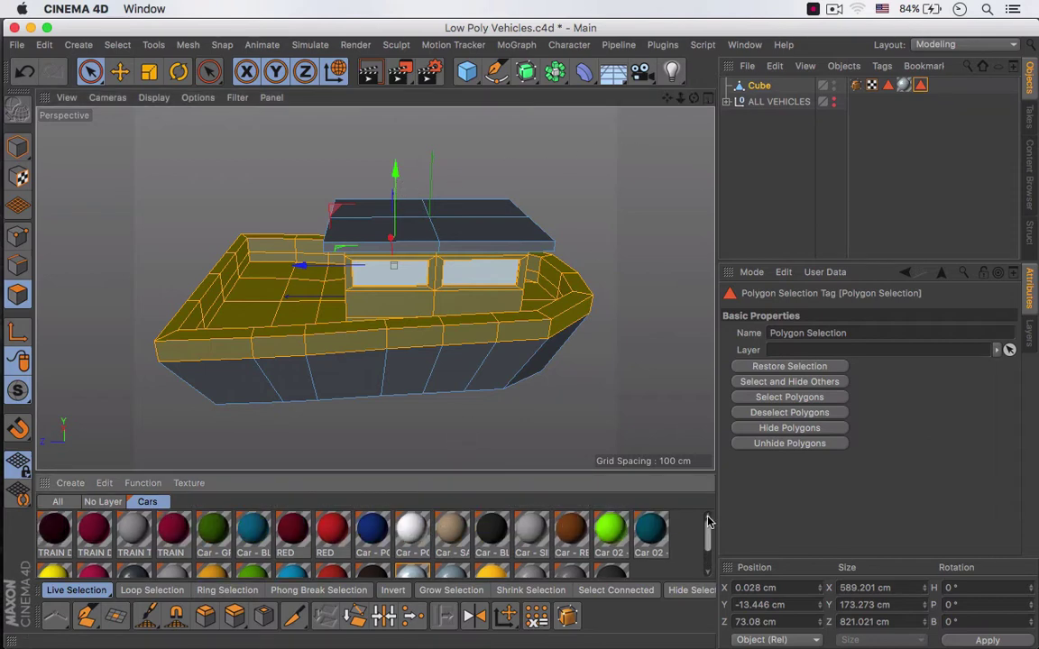
drag(571, 532, 774, 174)
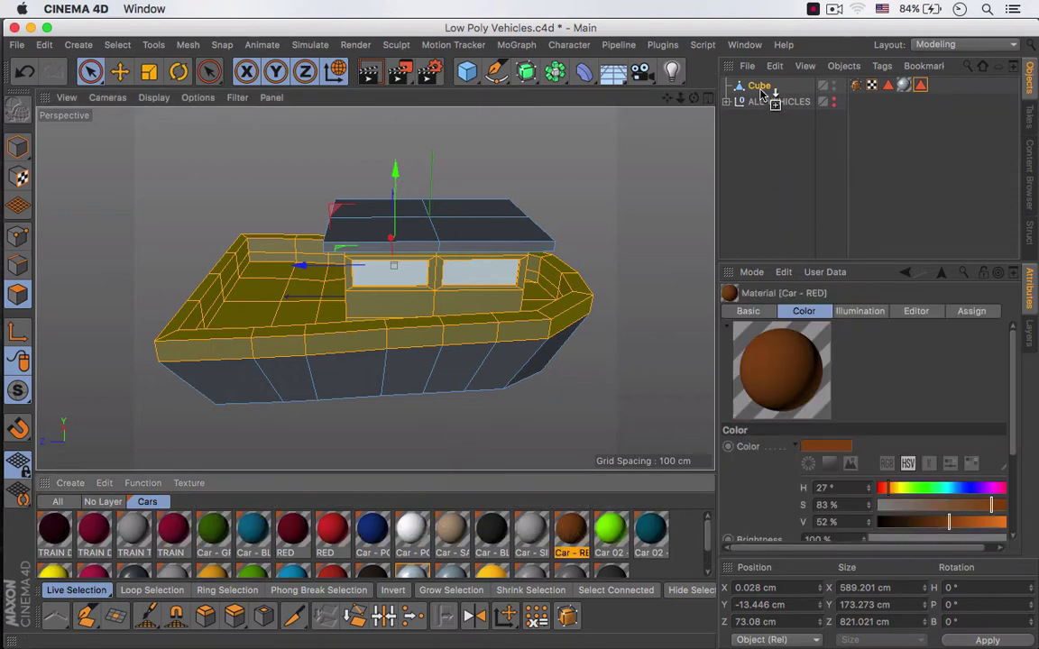
drag(762, 93, 763, 90)
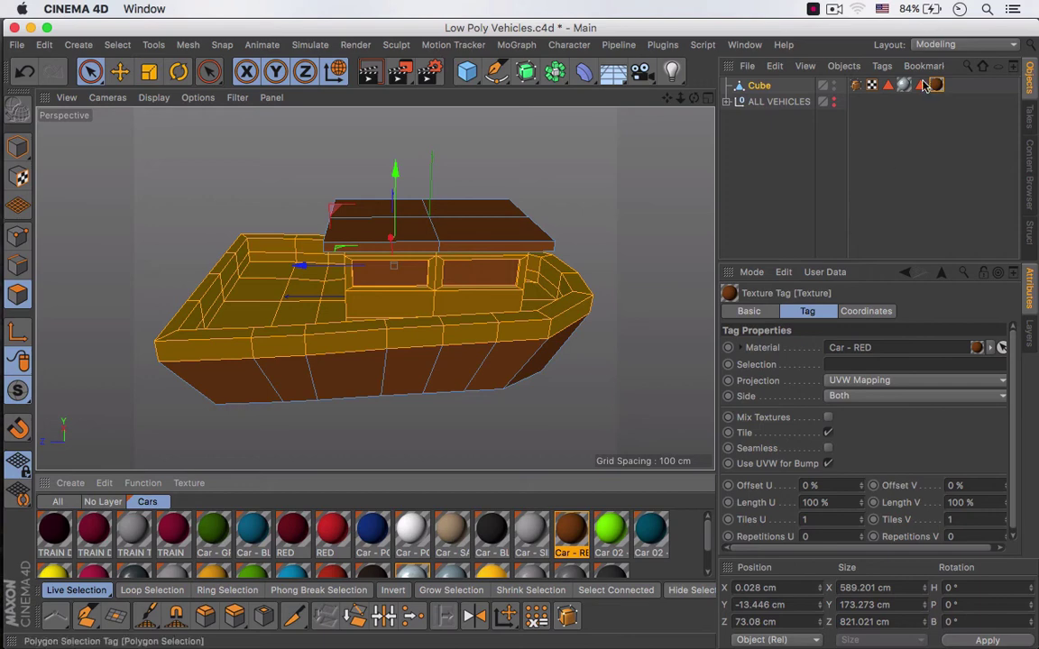
drag(925, 86, 913, 363)
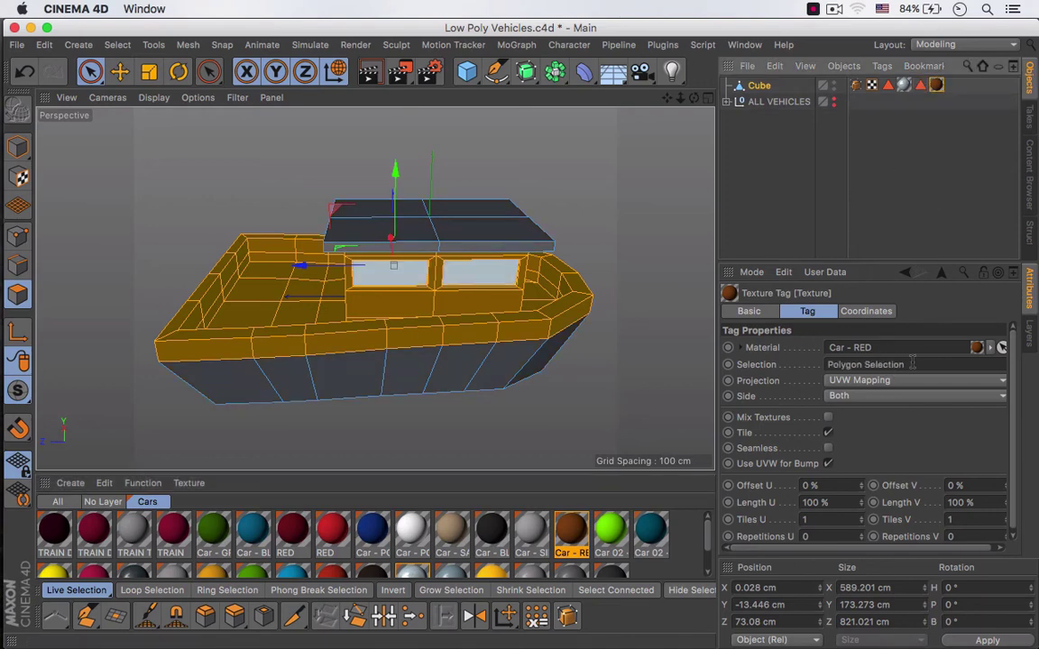
click(909, 227)
Duplicate the brown Car - RED material, rename the copy BOAT and set its color value V to 80%.
alt+drag(456, 324, 421, 267)
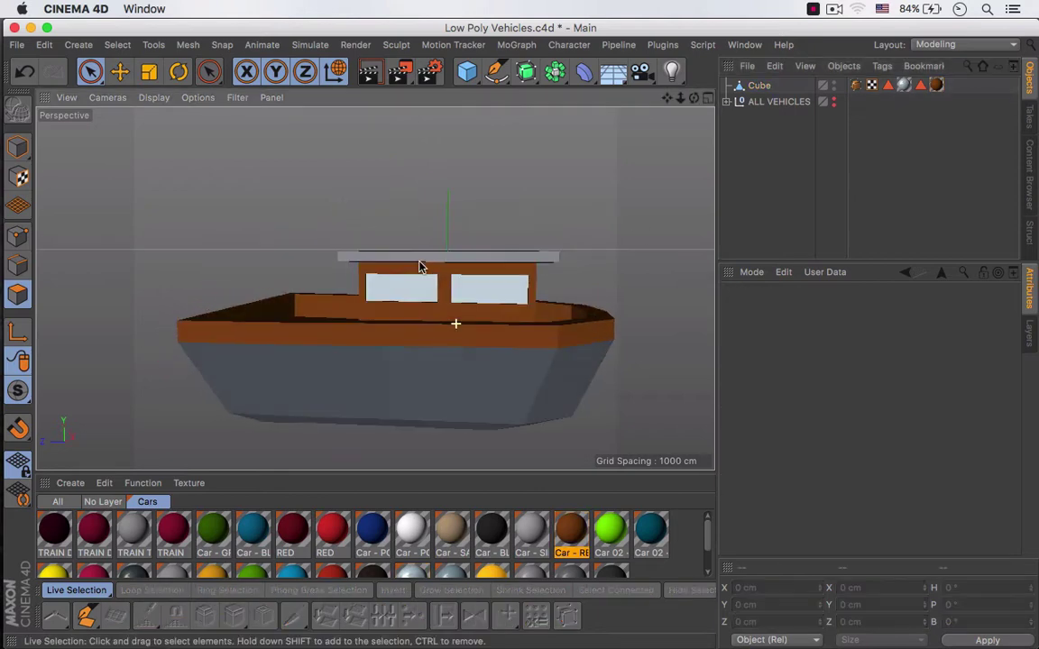
click(570, 527)
key(super+c)
key(super+v)
double_click(58, 527)
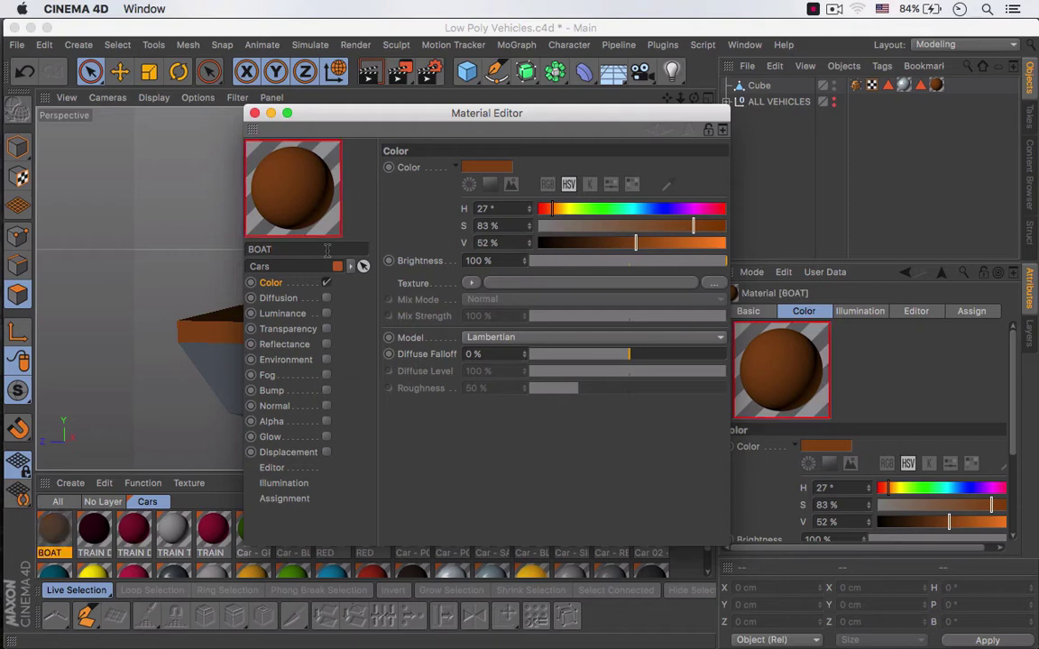
drag(665, 242, 688, 242)
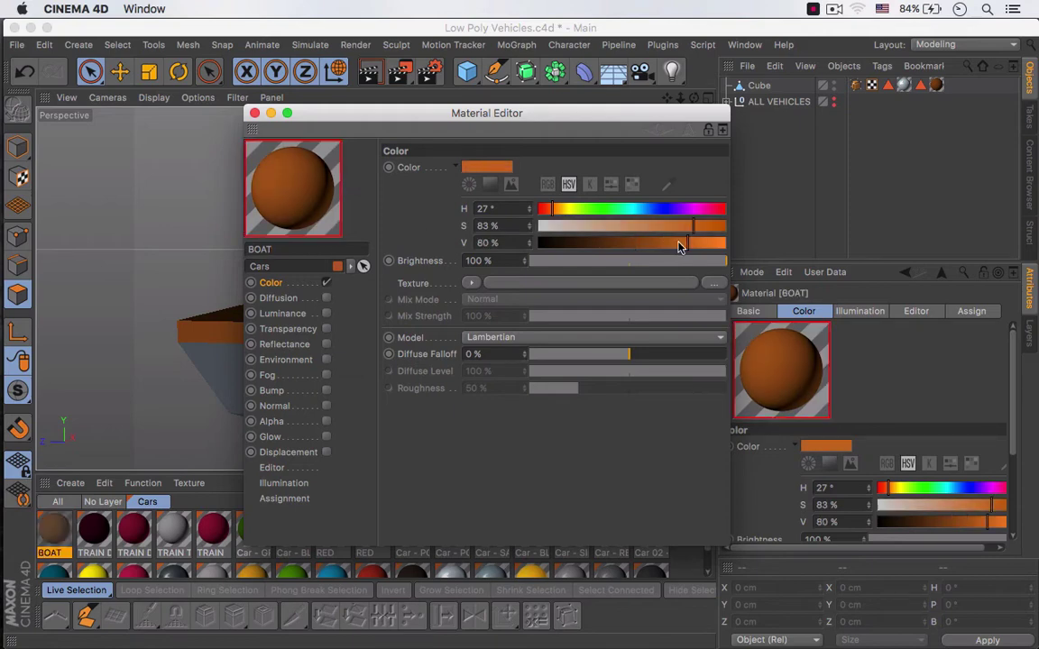
Replace the Cube's Car - RED texture tag with the BOAT material, restricted to the stored Polygon Selection.
drag(64, 520, 552, 306)
click(936, 85)
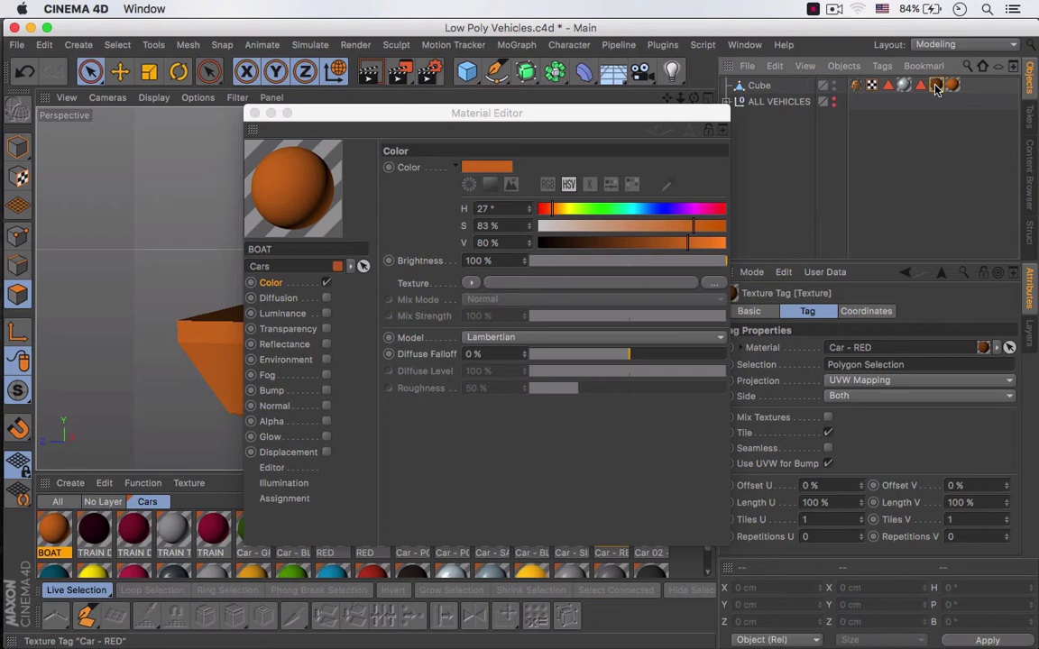
key(Delete)
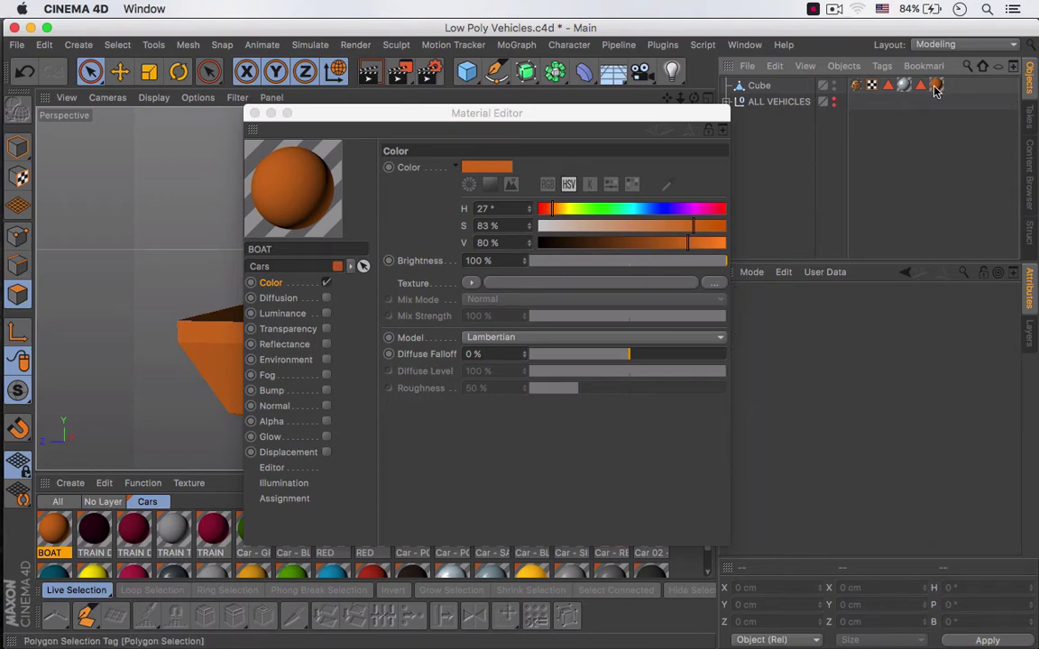
click(936, 86)
drag(471, 113, 783, 219)
Mute the BOAT material's color to 57% saturation and 52% value, and close the Material Editor.
alt+drag(467, 333, 431, 347)
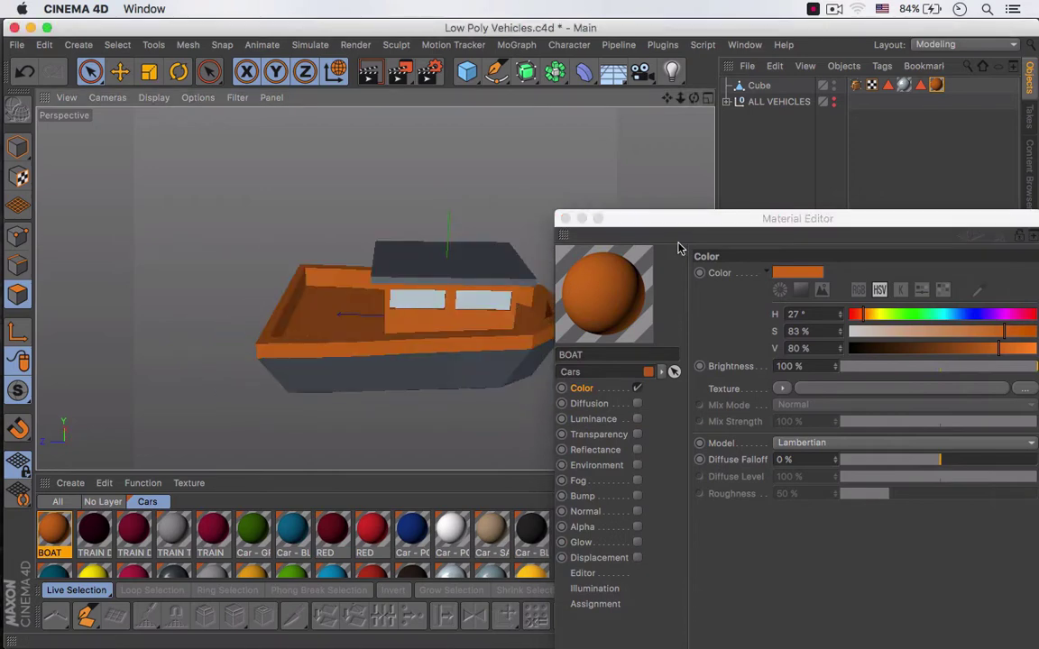
drag(670, 224, 646, 120)
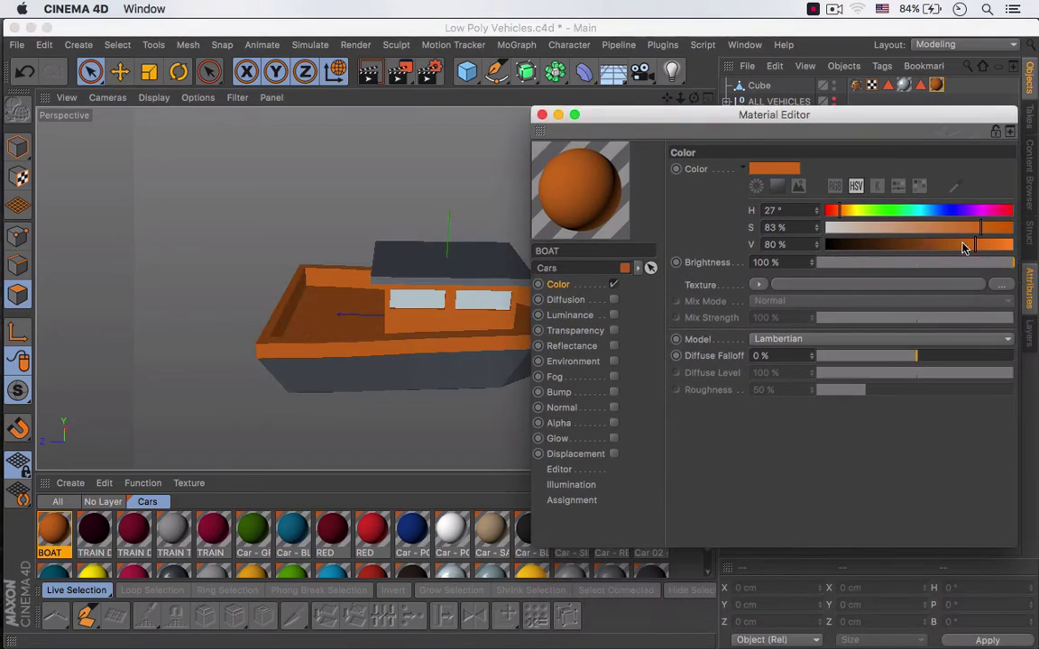
drag(969, 246, 922, 245)
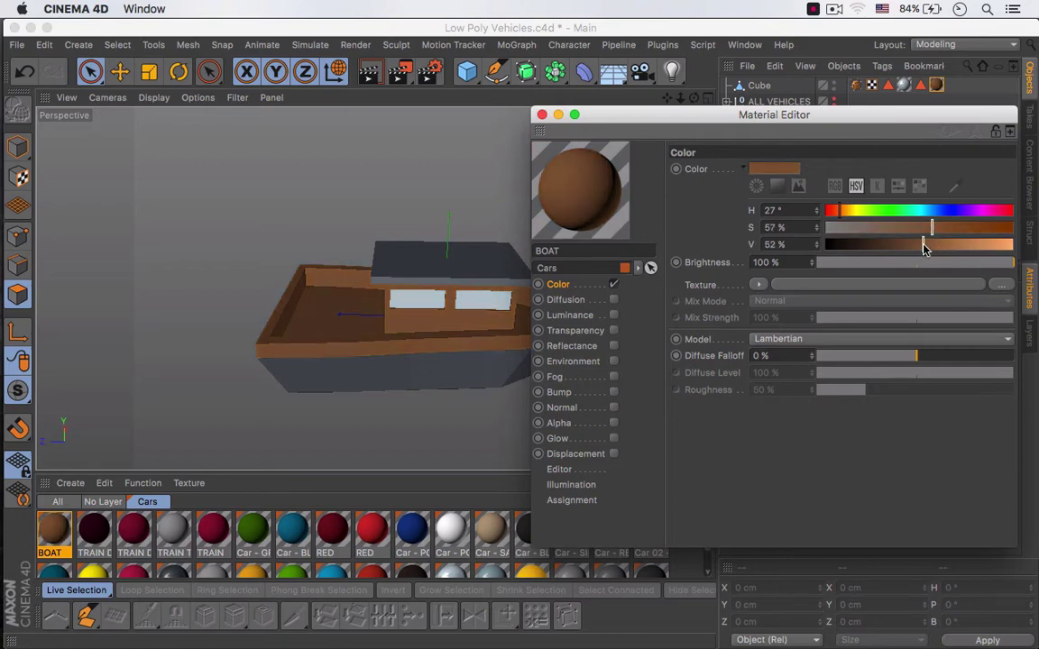
click(543, 115)
Apply the bright RED material to the Cube and restrict it to the stored Polygon Selection.
alt+drag(469, 318, 478, 285)
alt+middle_drag(491, 357, 451, 340)
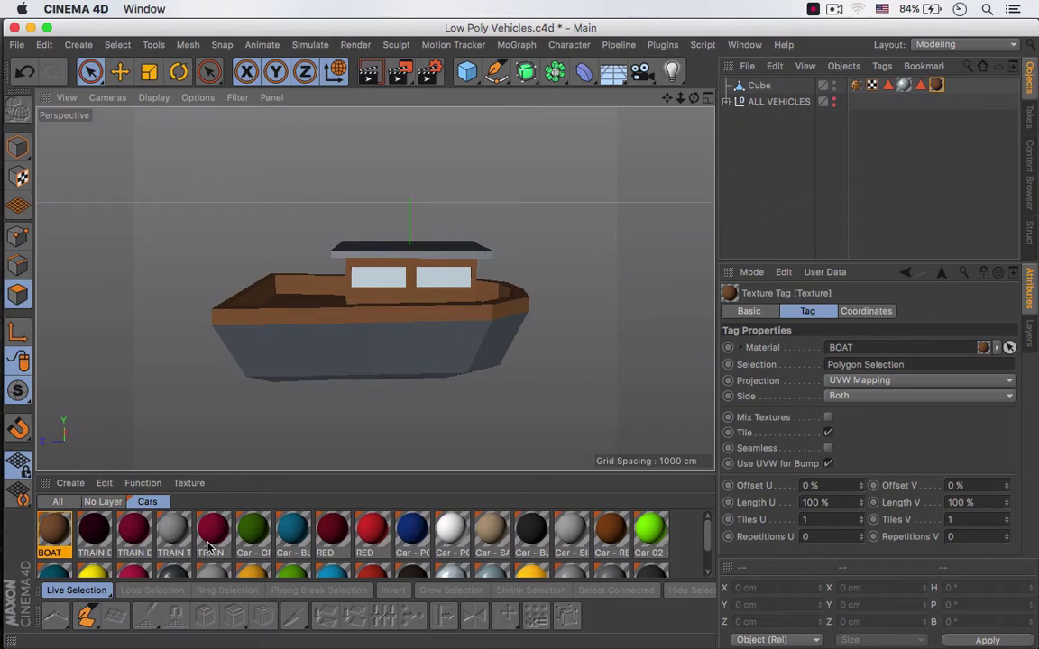
click(371, 533)
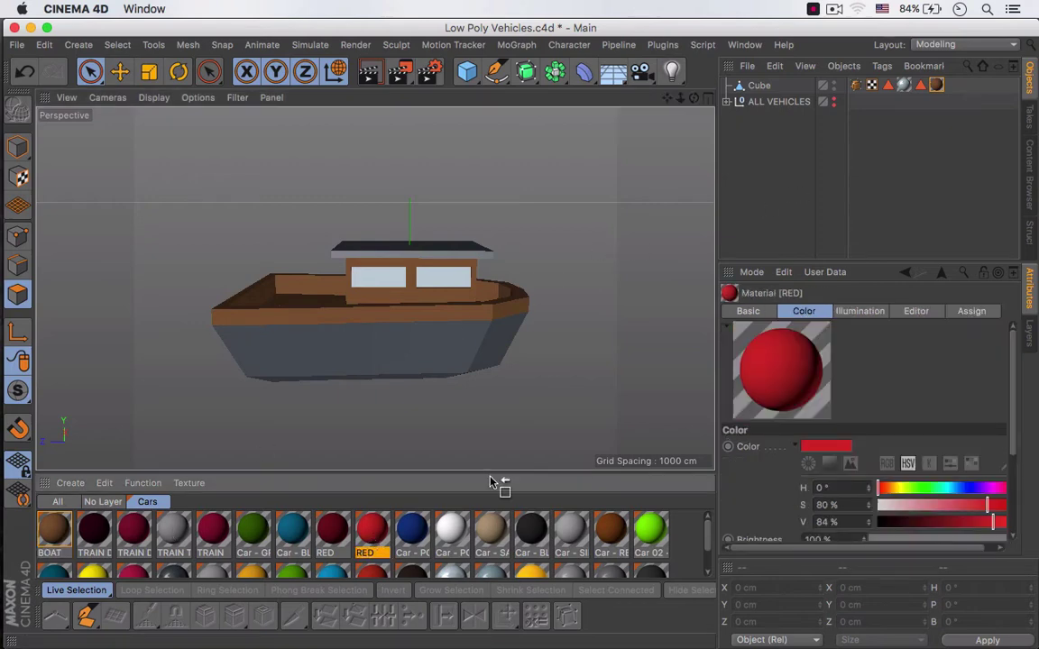
drag(754, 90, 938, 86)
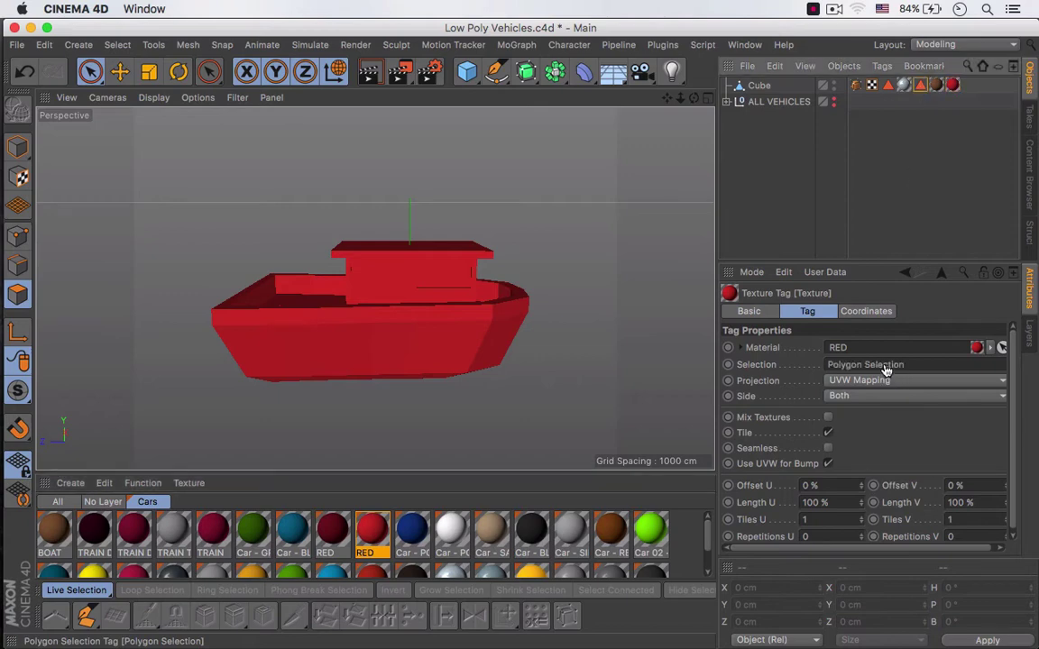
drag(886, 369, 887, 368)
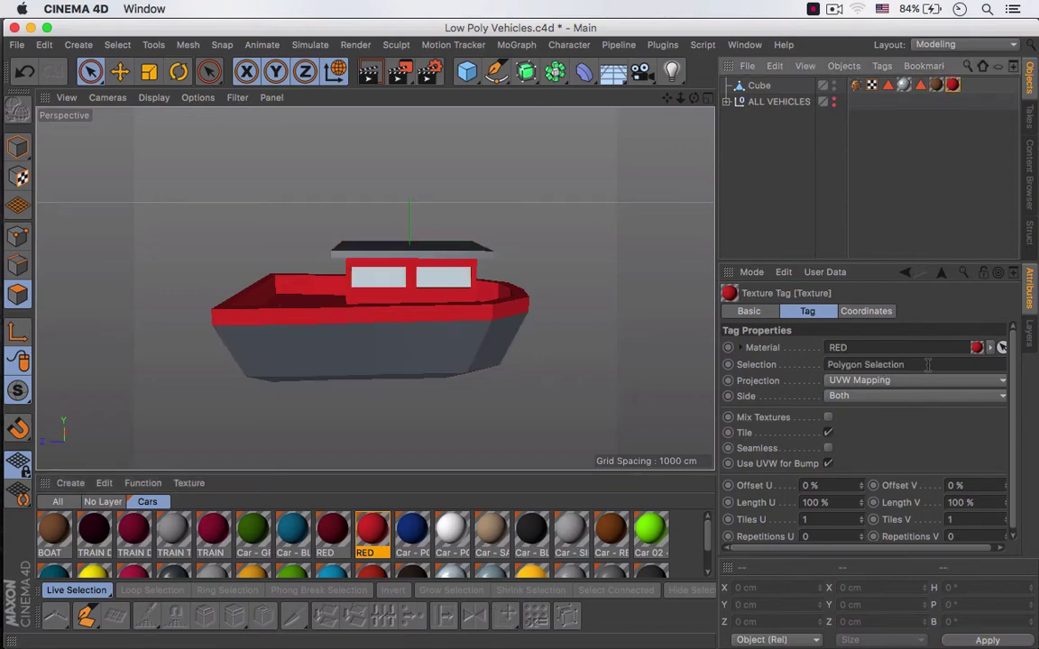
Restore the stored deck and cabin polygon selection and invert it.
double_click(922, 88)
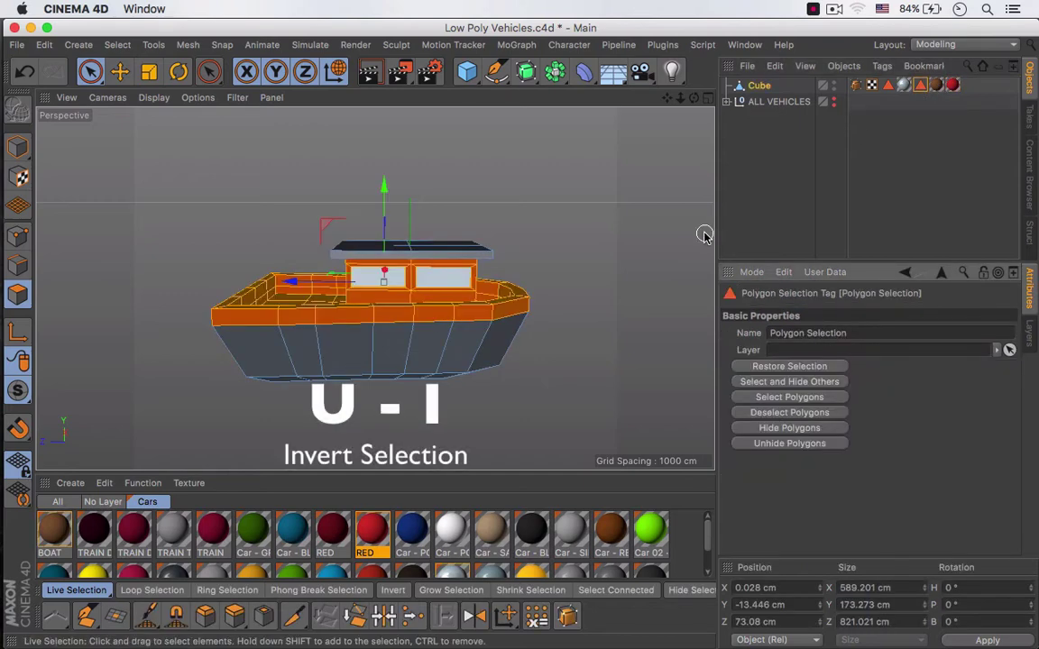
key(u)
key(i)
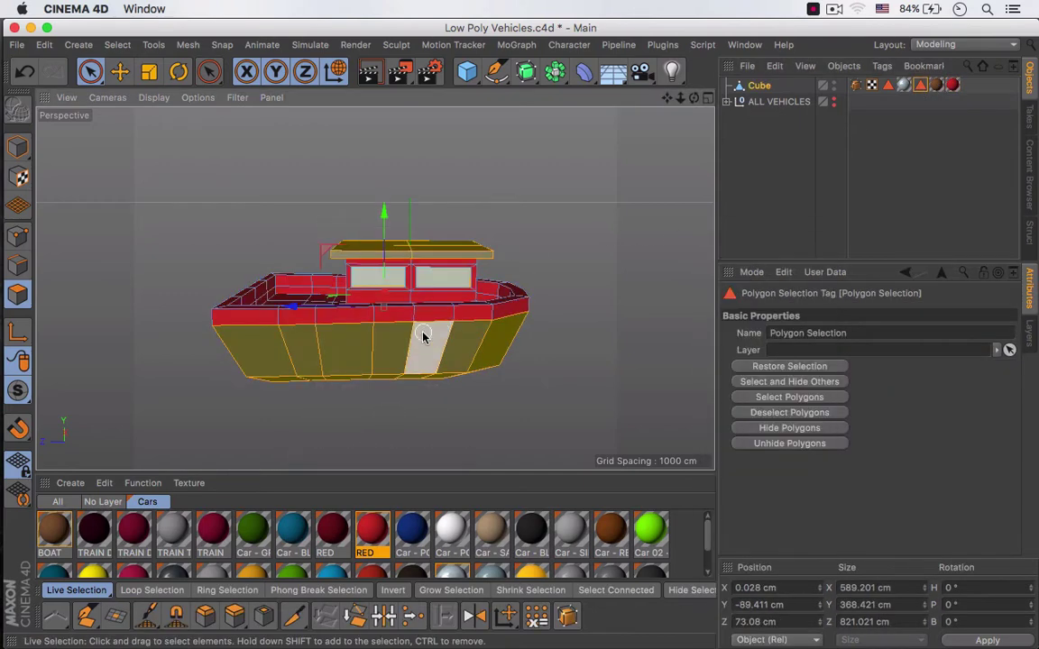
Remove the cabin roof's side band and top polygons from the inverted selection.
alt+right_drag(403, 273, 481, 272)
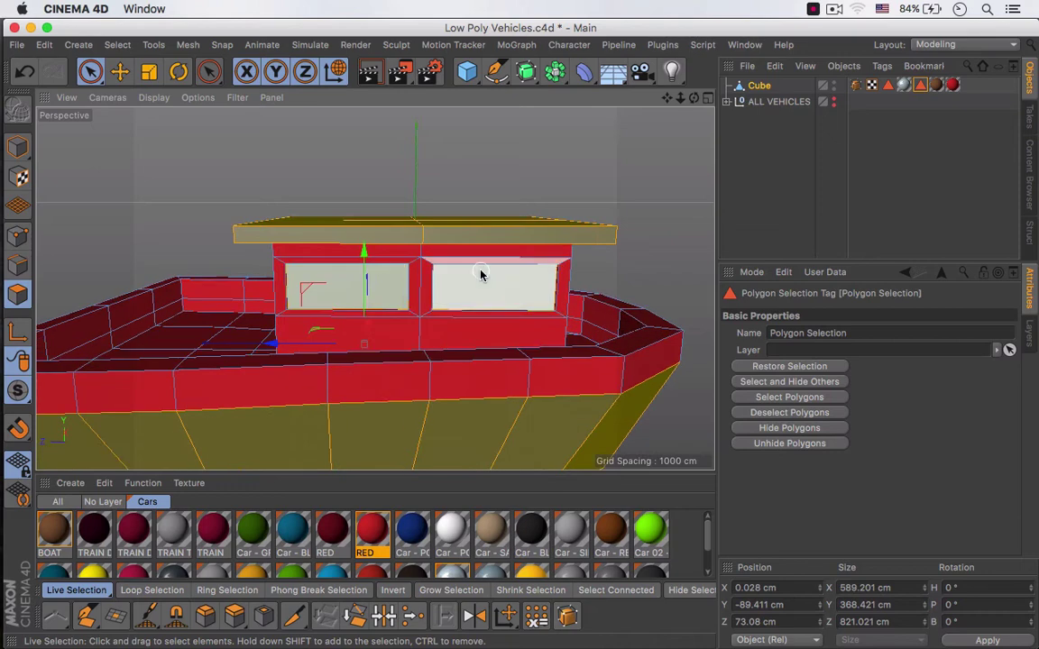
mouse_move(428, 238)
ctrl+mouse_down()
mouse_move(406, 228)
mouse_move(499, 220)
ctrl+mouse_up()
key(space)
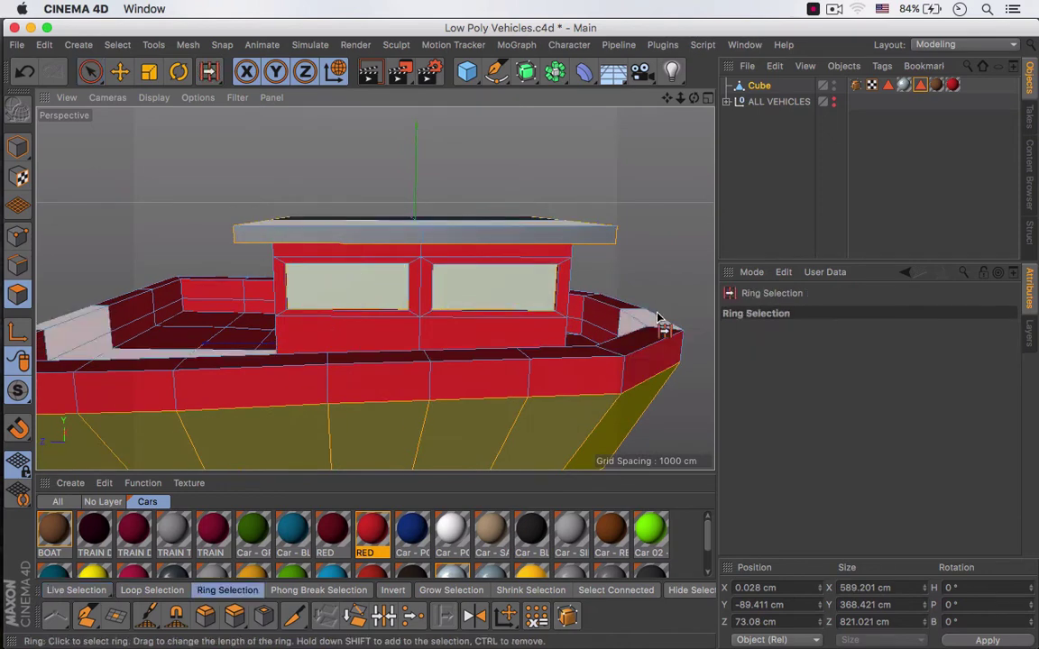
Turn off Only Select Visible Elements for Live Selection and remove the roof's remaining underside polygons from the selection.
key(space)
click(885, 395)
alt+drag(338, 259, 241, 245)
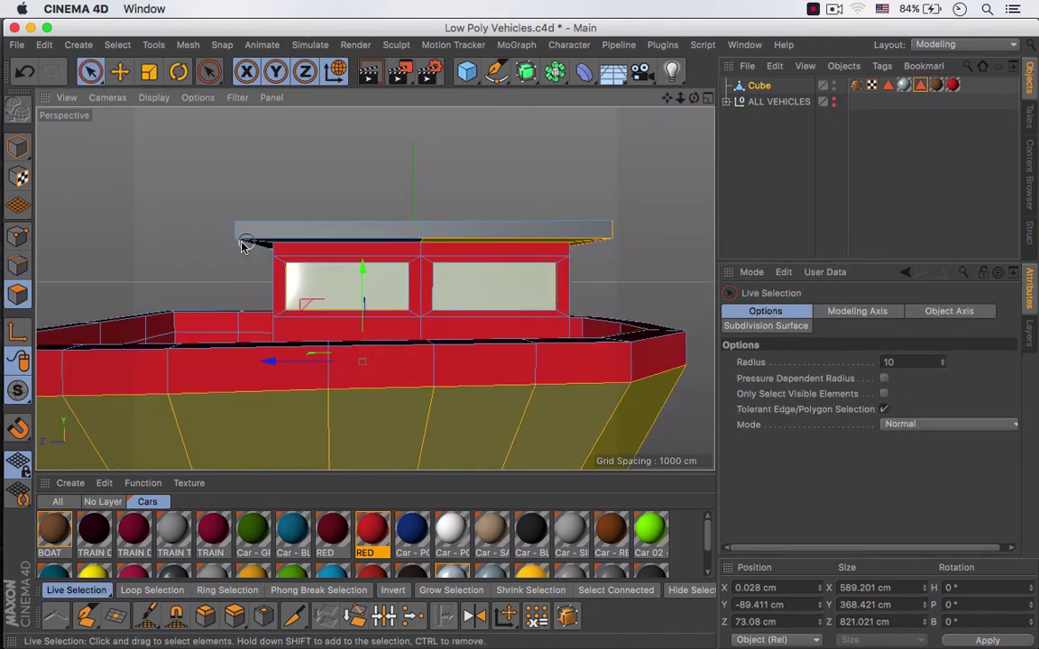
ctrl+drag(559, 245, 594, 244)
alt+drag(326, 247, 384, 188)
alt+right_drag(304, 190, 185, 220)
ctrl+click(200, 155)
alt+drag(309, 232, 393, 290)
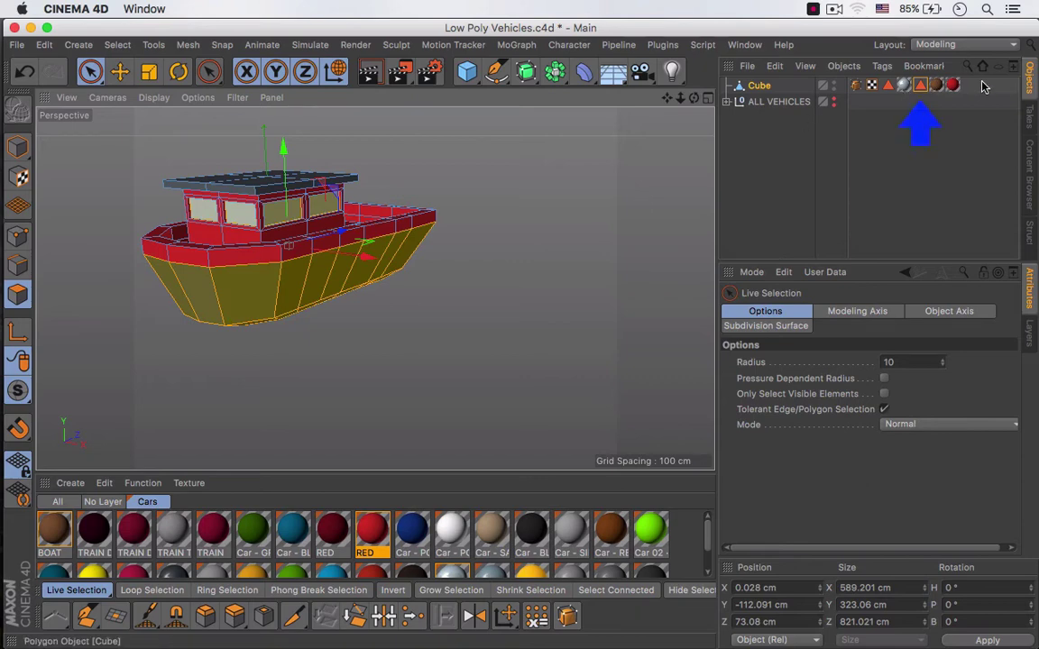
Store the selected lower hull and window polygons as a new selection tag, and move the BOAT texture tag to the end.
click(760, 86)
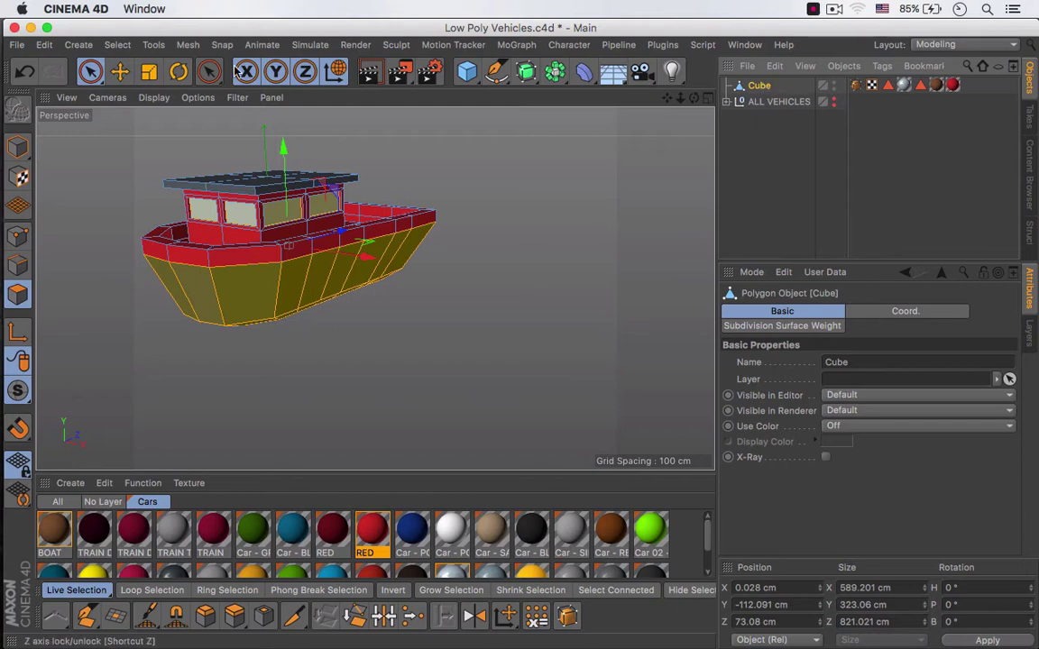
click(118, 45)
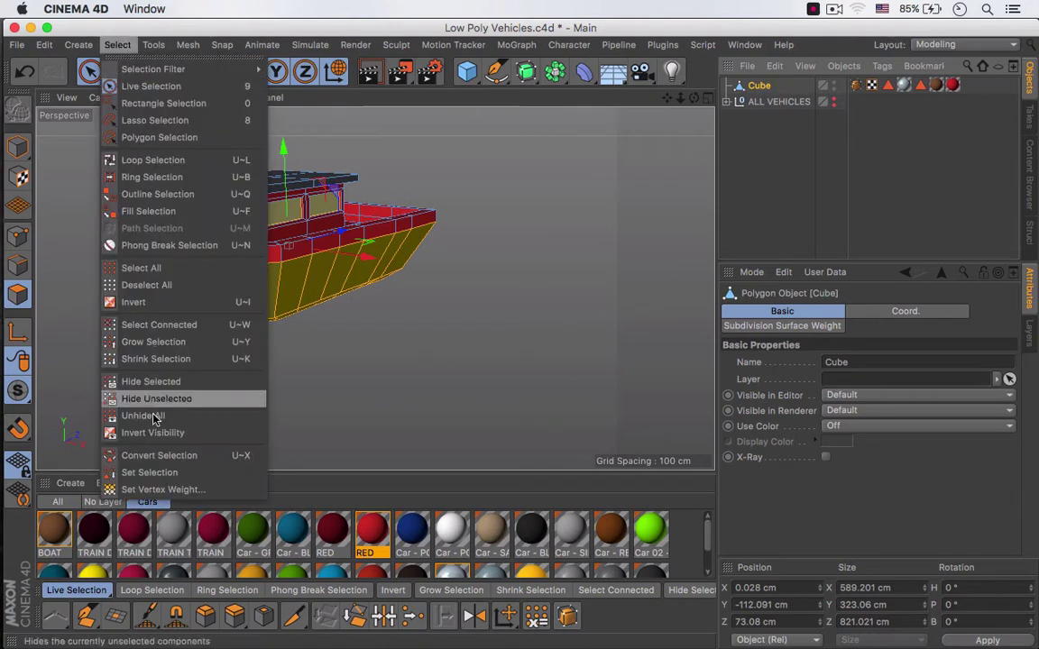
click(150, 473)
drag(992, 89, 990, 88)
Rename the deck and cabin polygon selection tag Paint and assign it as the RED texture tag's selection.
click(953, 87)
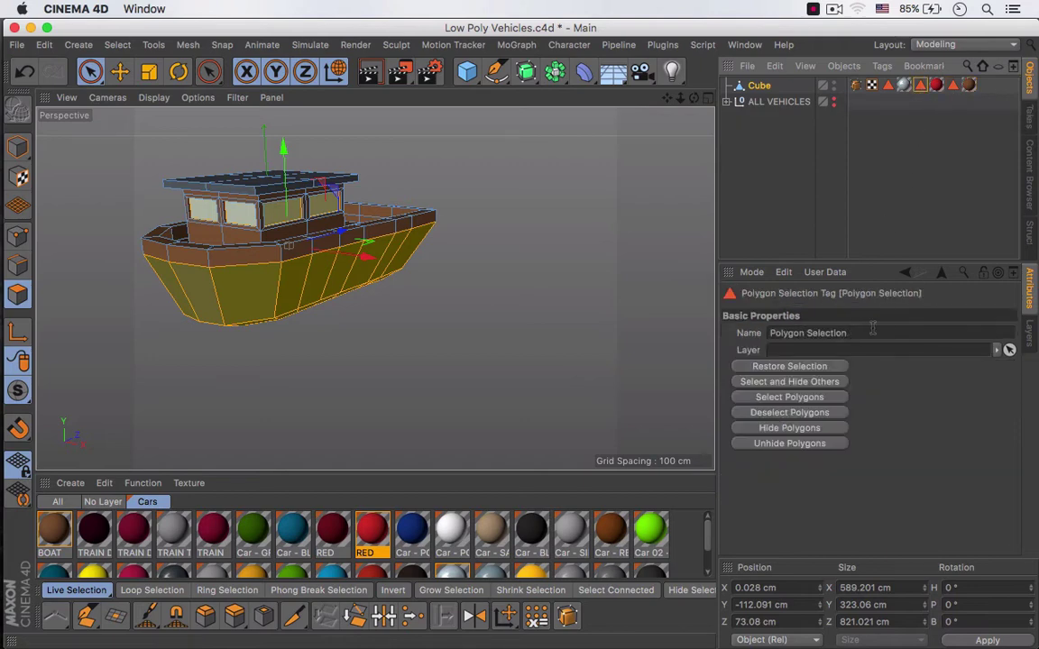
click(873, 331)
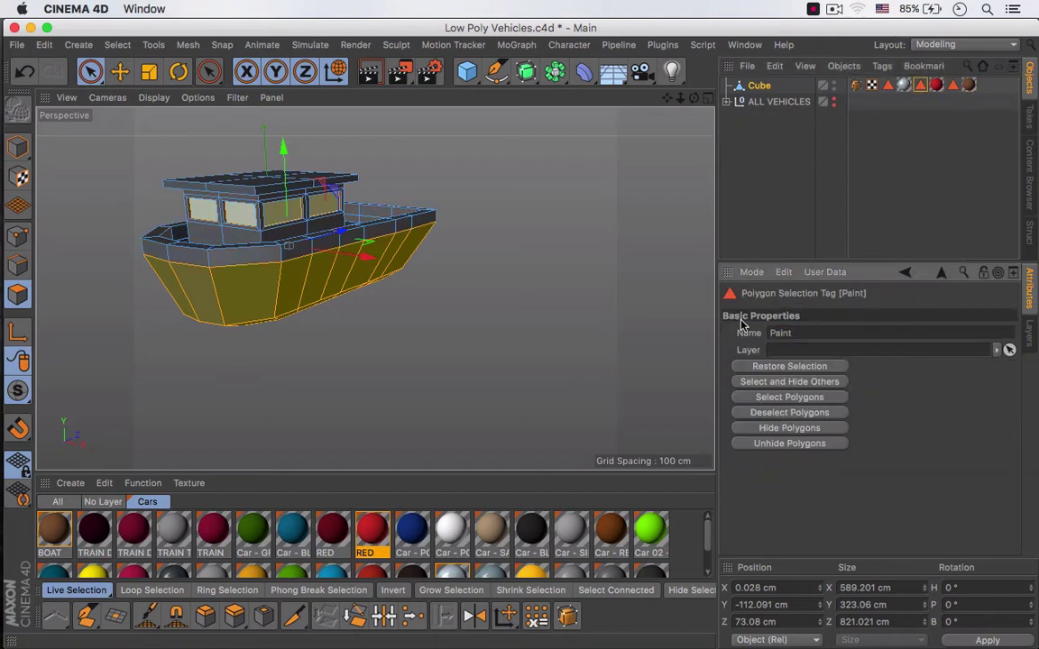
click(938, 86)
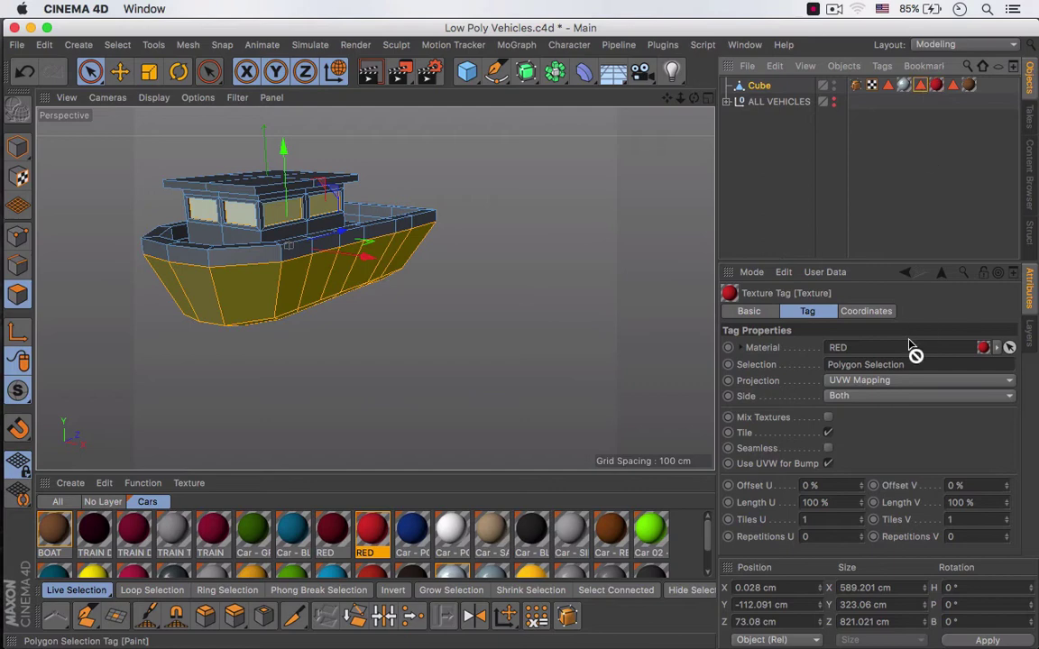
drag(912, 350, 938, 365)
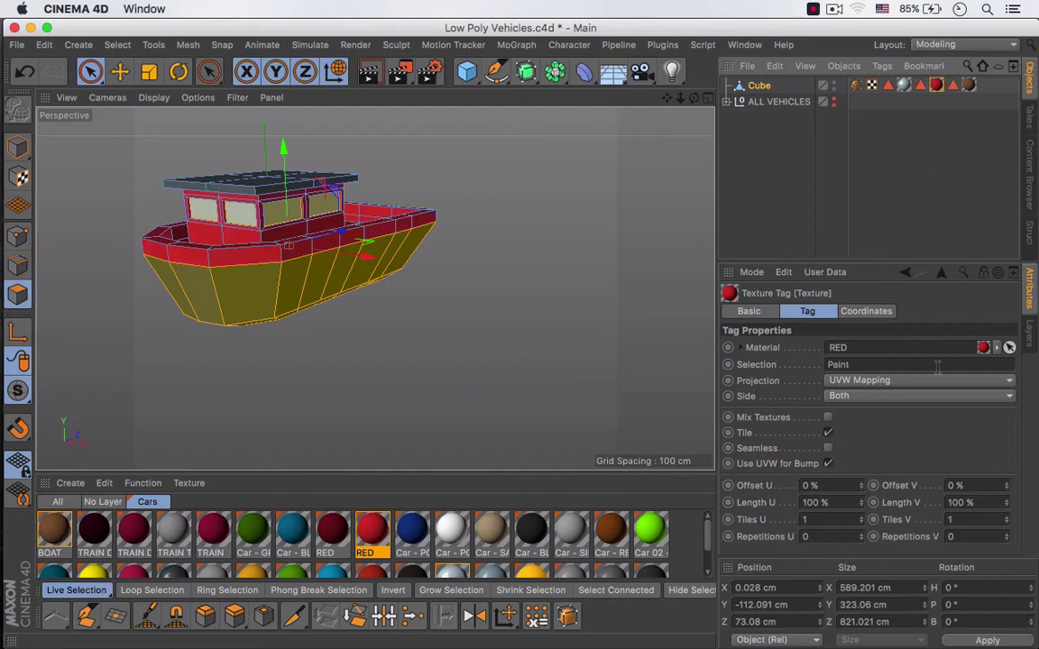
Rename the lower hull's polygon selection tag Wood and assign it as the BOAT texture tag's selection.
click(952, 85)
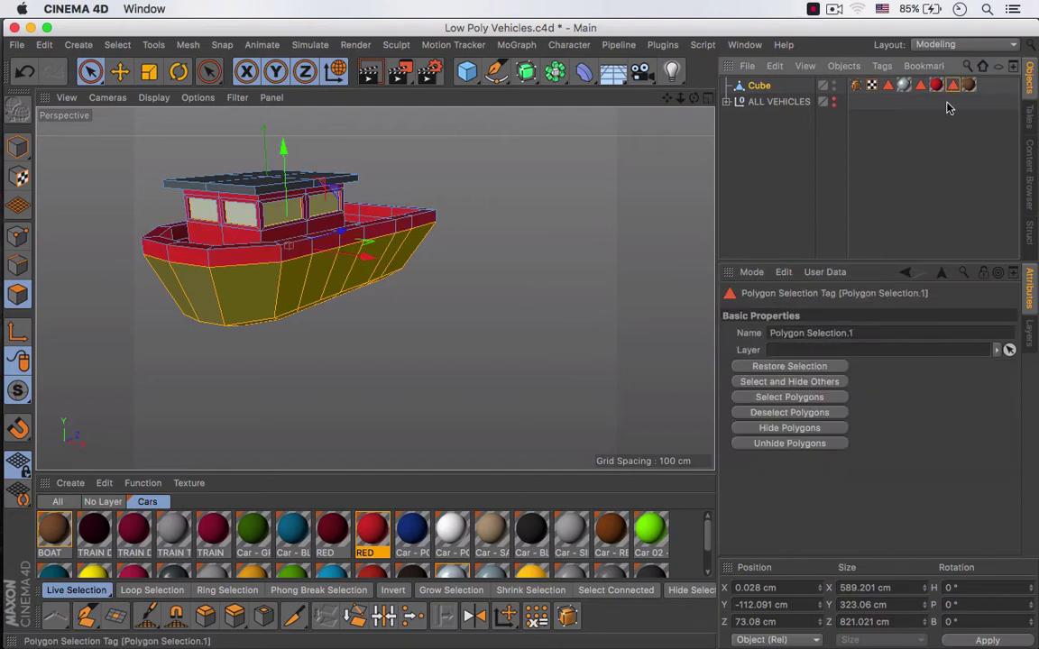
click(883, 330)
text(Wood)
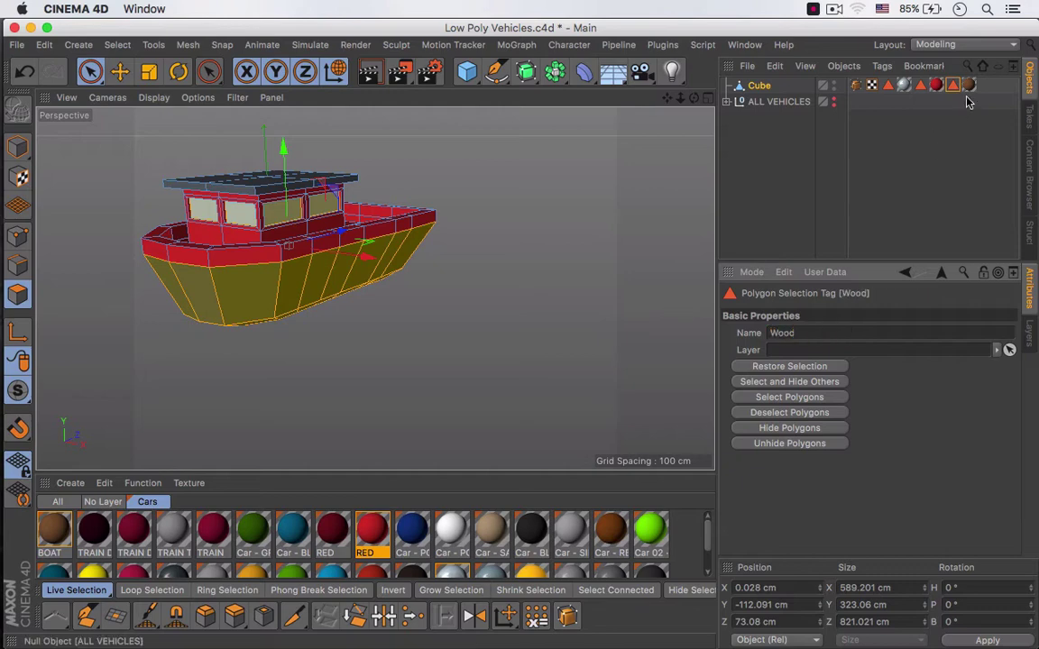
click(963, 85)
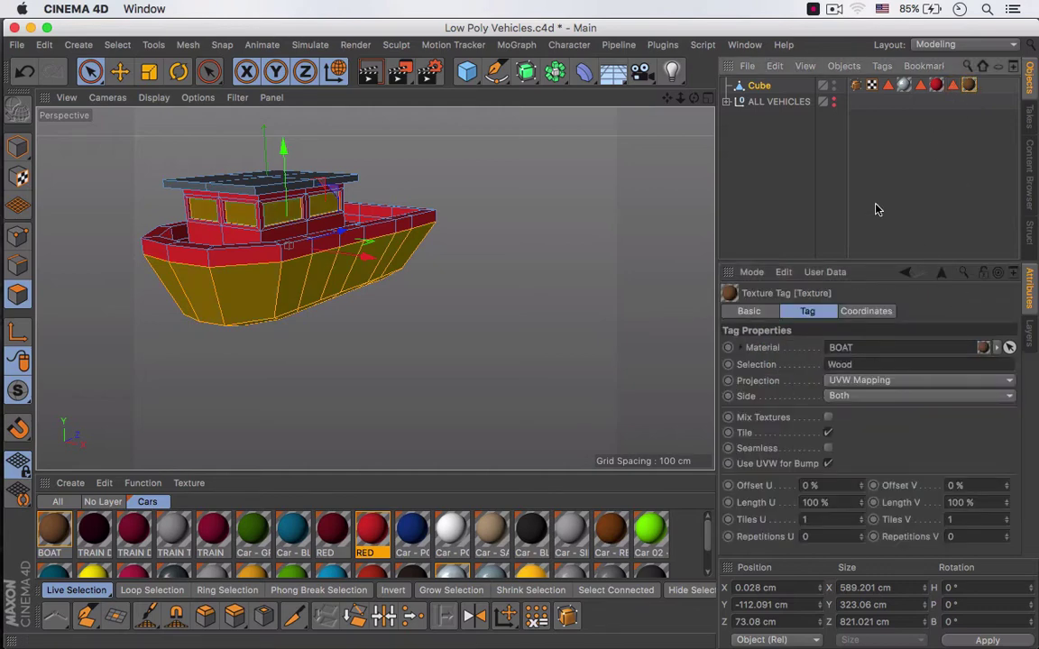
click(889, 184)
scroll(276, 257, up, 2)
alt+drag(297, 232, 355, 260)
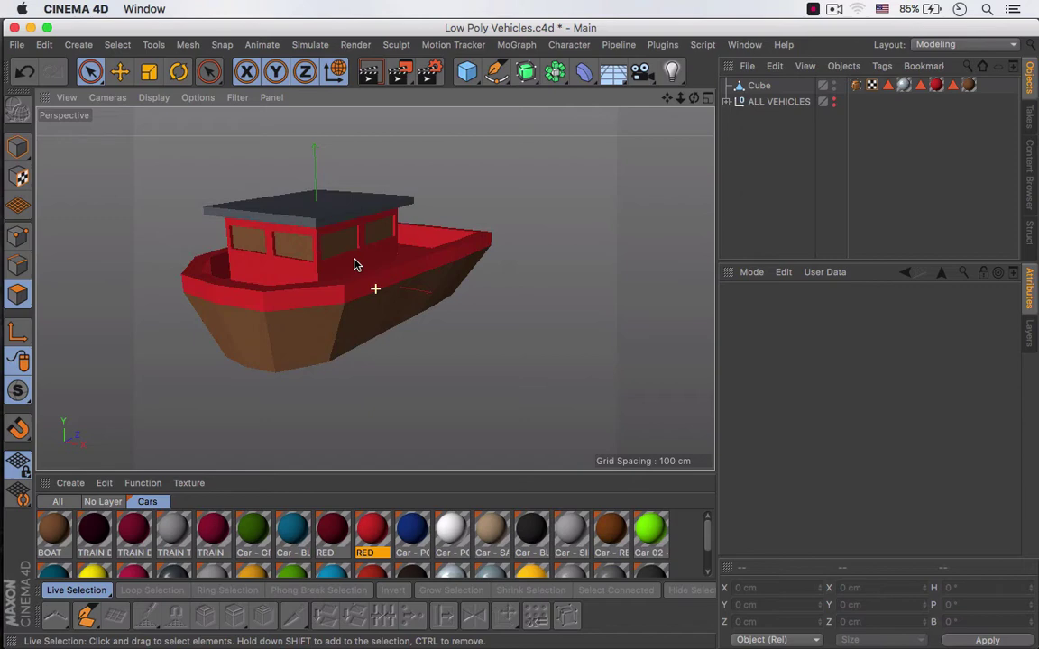
Recall the Wood polygon selection and remove the cabin window polygons from it.
click(955, 86)
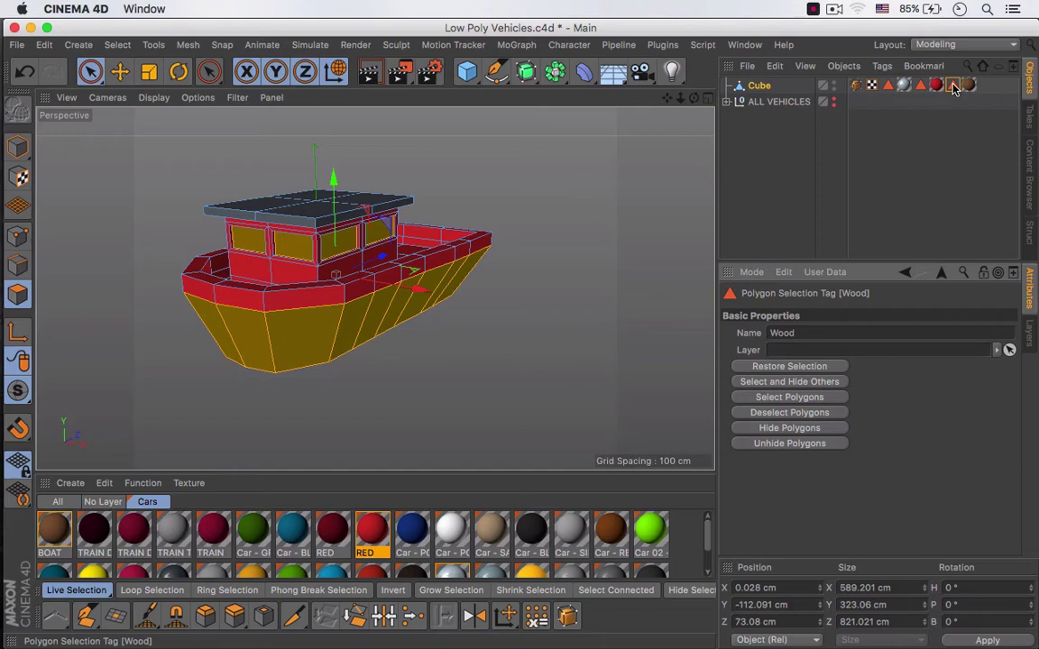
scroll(338, 262, up, 5)
mouse_move(311, 230)
ctrl+mouse_down()
mouse_move(292, 239)
mouse_move(185, 217)
mouse_move(433, 196)
mouse_move(403, 206)
ctrl+mouse_up()
alt+drag(278, 230, 586, 286)
alt+drag(439, 320, 416, 334)
alt+right_drag(408, 333, 357, 331)
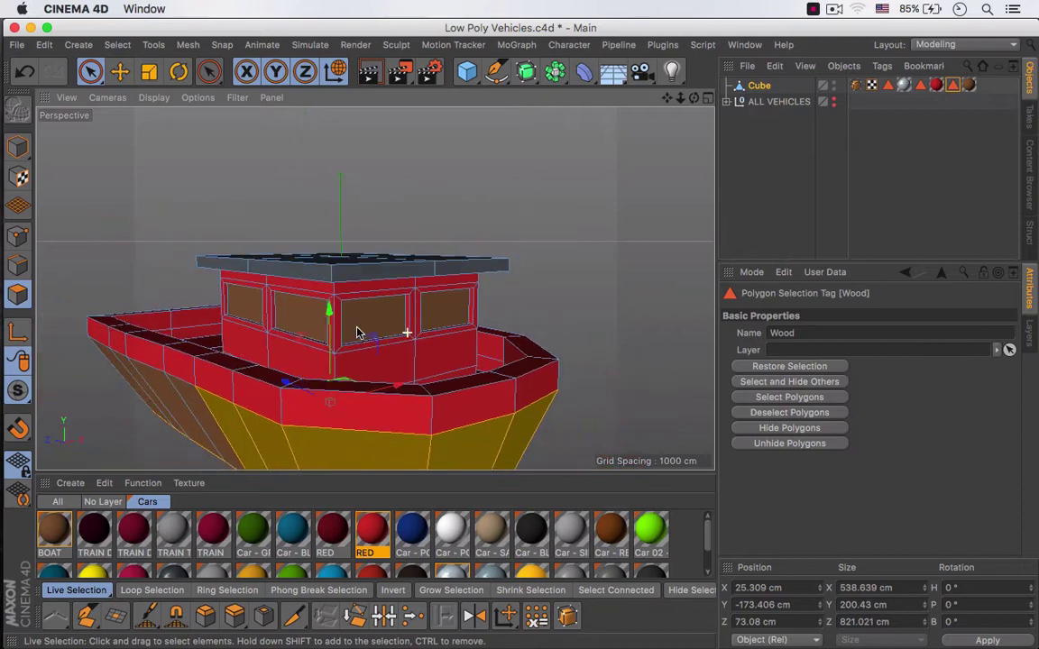
alt+middle_drag(257, 330, 451, 200)
alt+right_drag(360, 295, 323, 291)
Add the full loop of hull side polygons below the red band to the selection with Loop Selection.
click(173, 591)
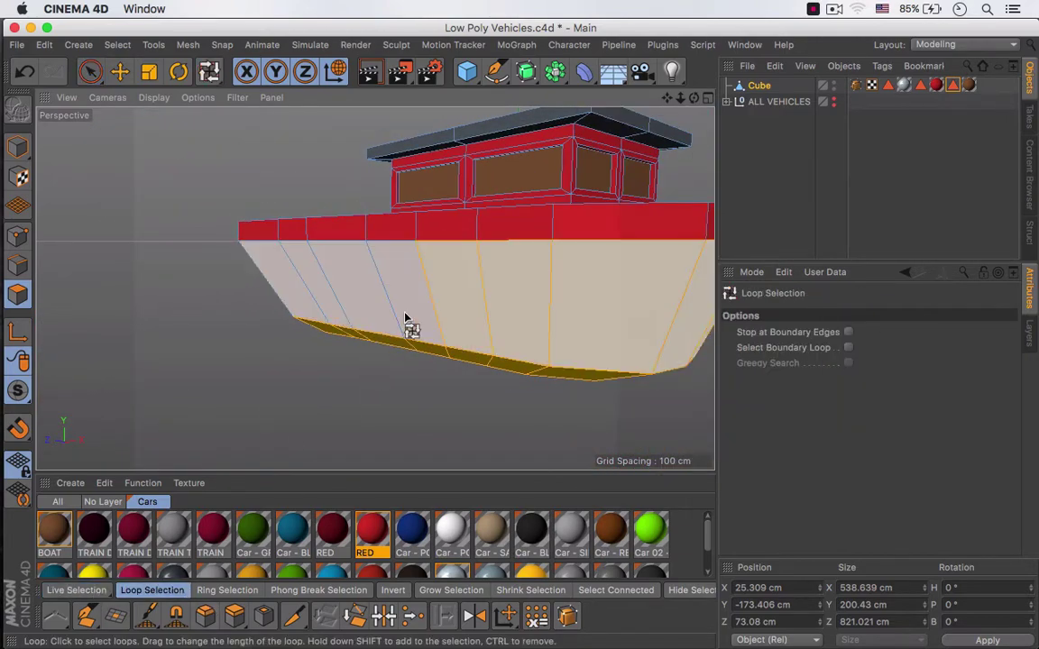
shift+click(405, 317)
key(space)
alt+right_drag(513, 299, 424, 313)
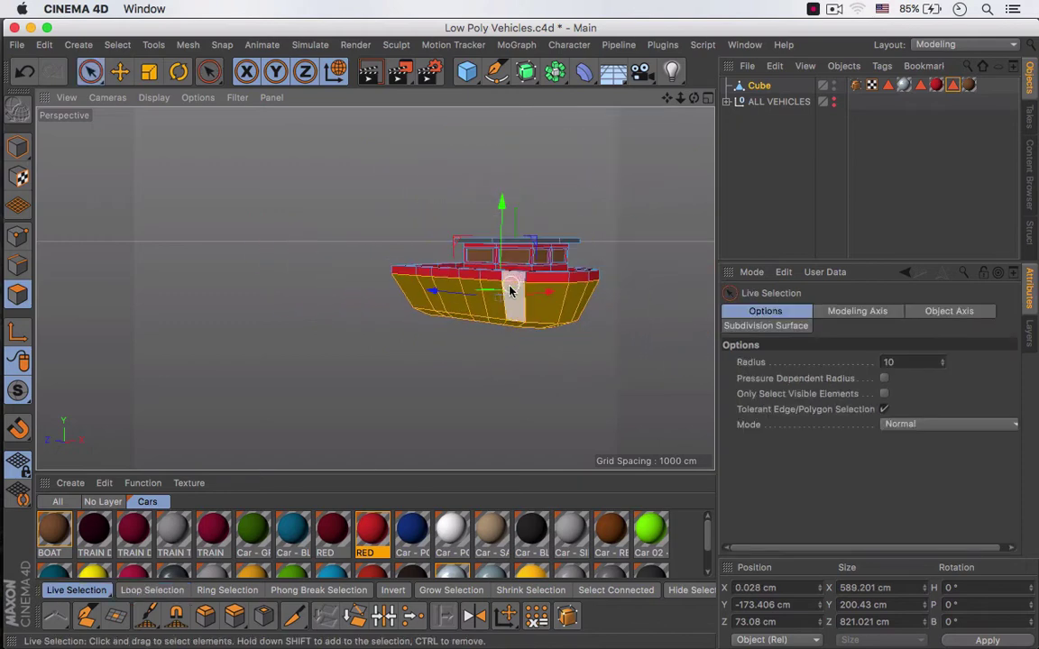
alt+drag(463, 275, 326, 303)
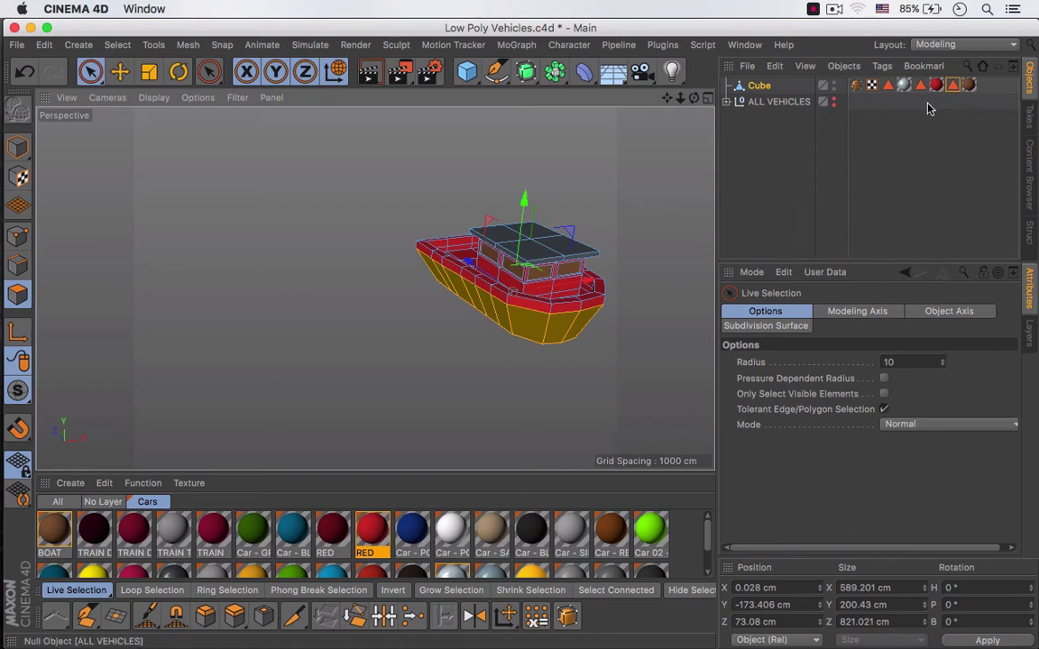
Update the Wood selection tag with the currently selected hull polygons.
click(951, 86)
click(118, 44)
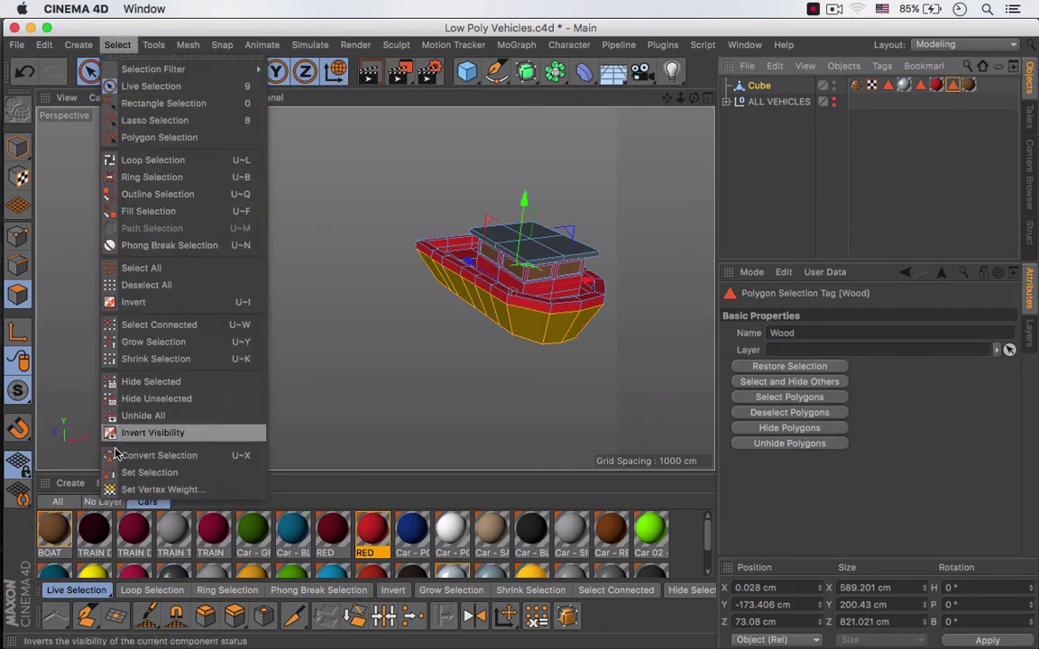
click(122, 478)
click(767, 184)
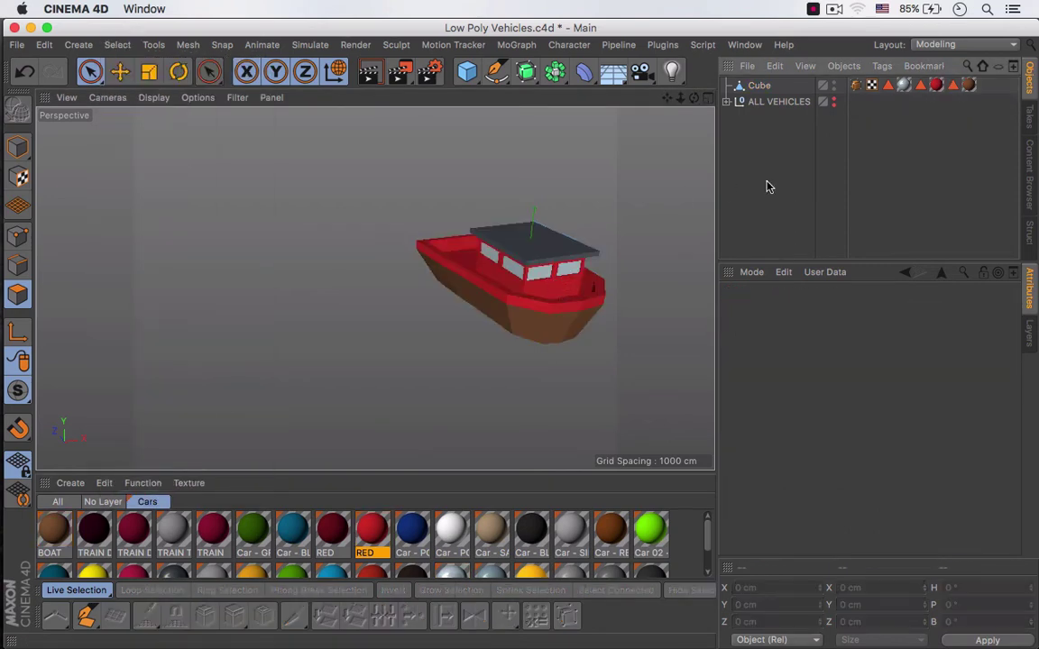
Apply the dark RED material to the boat's Cube object and recall its Windows, Paint and Wood selections in turn.
alt+drag(555, 271, 482, 285)
scroll(462, 288, up, 5)
alt+middle_drag(461, 294, 466, 332)
alt+right_drag(420, 281, 443, 265)
alt+drag(449, 309, 491, 257)
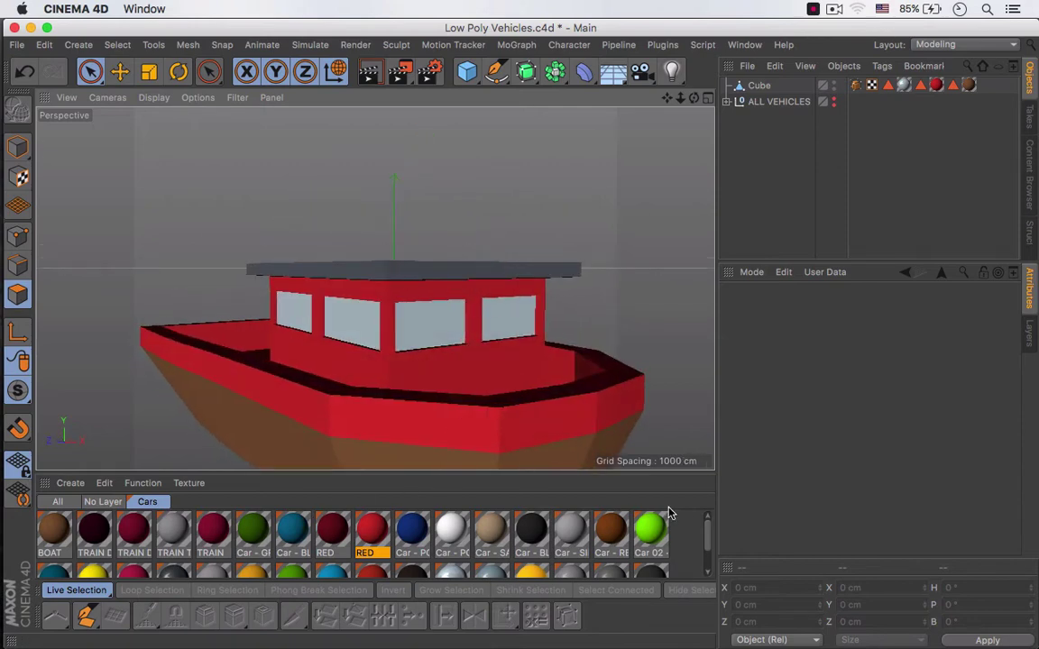
mouse_move(708, 529)
mouse_down()
mouse_move(708, 545)
mouse_move(707, 525)
mouse_up()
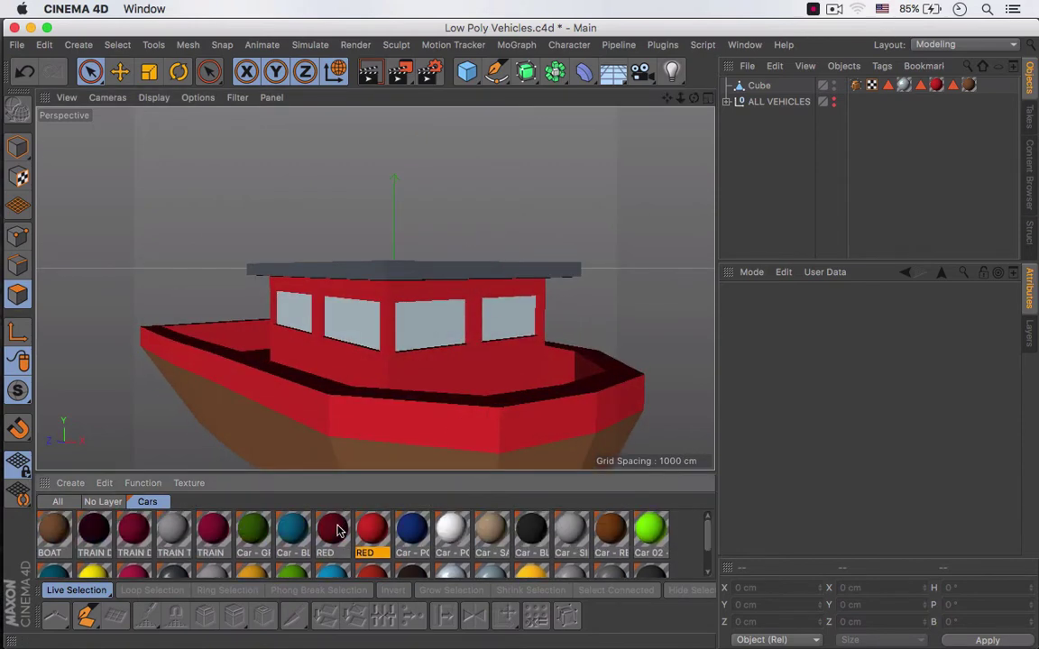
drag(335, 530, 711, 145)
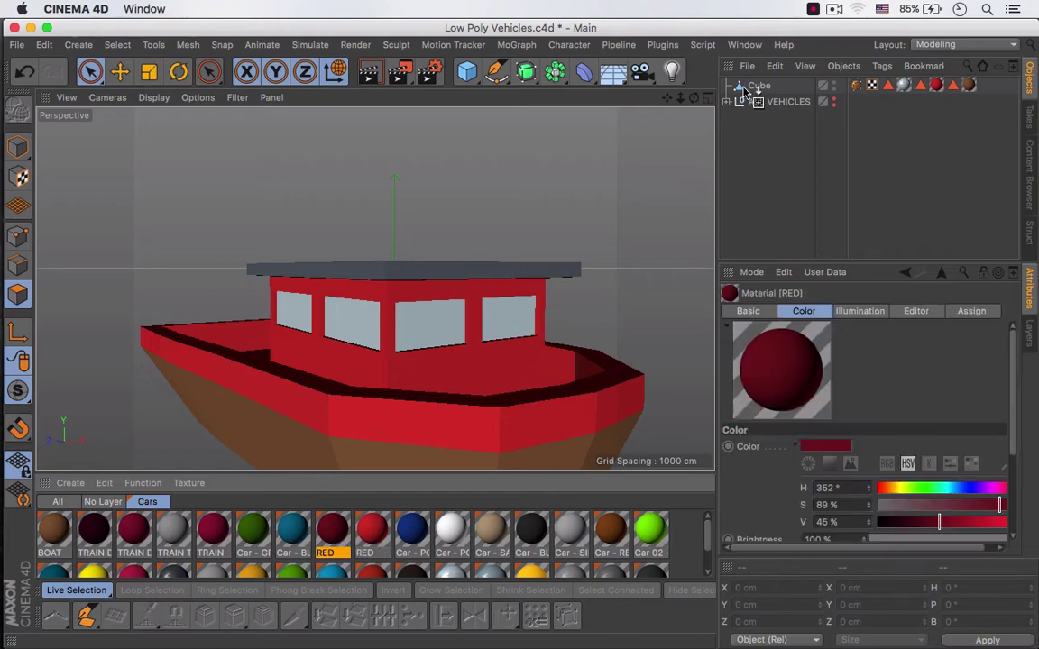
drag(743, 93, 745, 96)
double_click(889, 86)
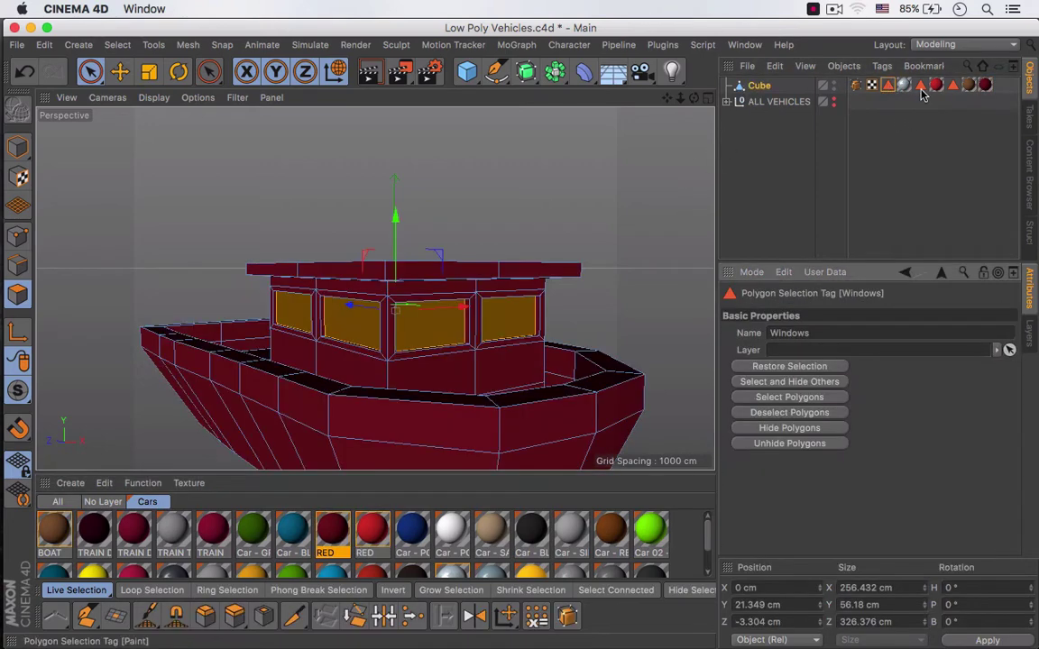
double_click(921, 87)
click(952, 85)
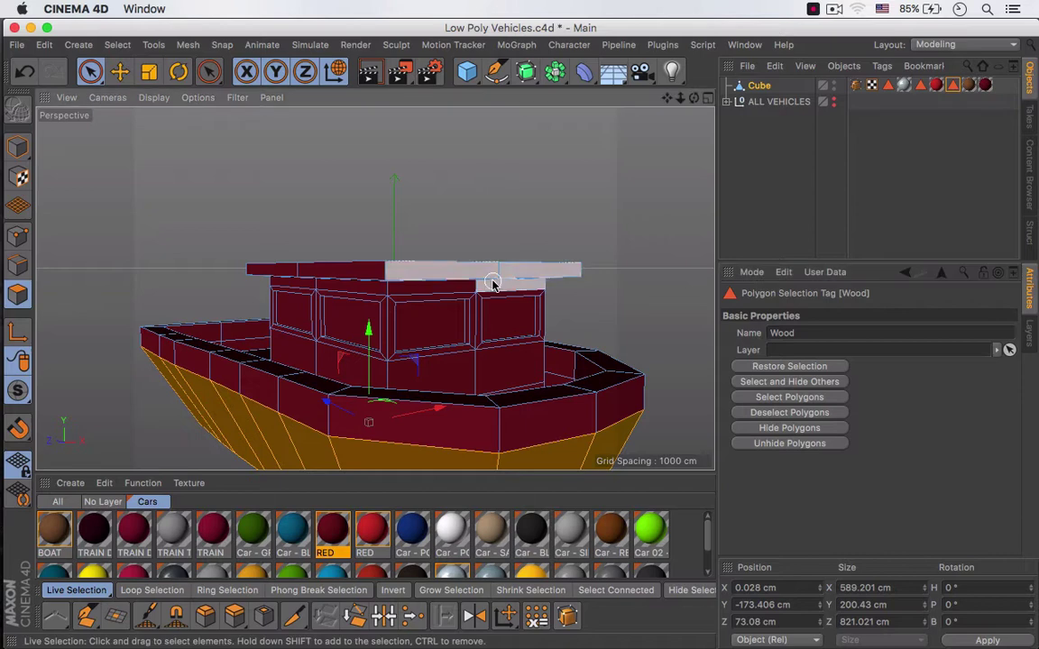
Select the cabin roof's side band and underside polygon loops with Loop Selection.
click(154, 591)
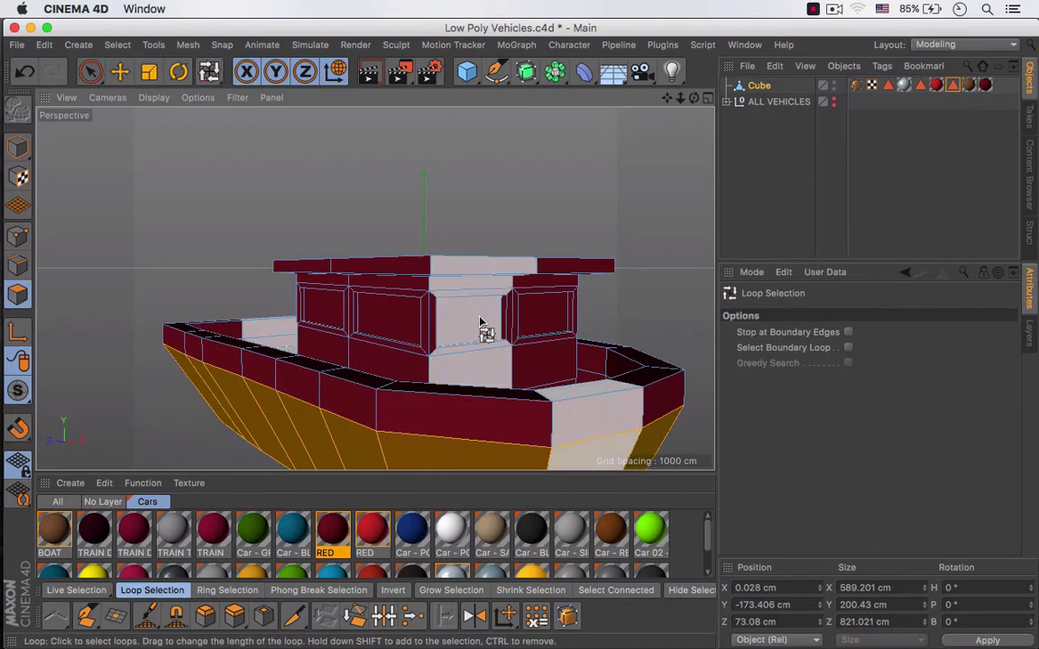
click(432, 270)
alt+drag(467, 290, 469, 217)
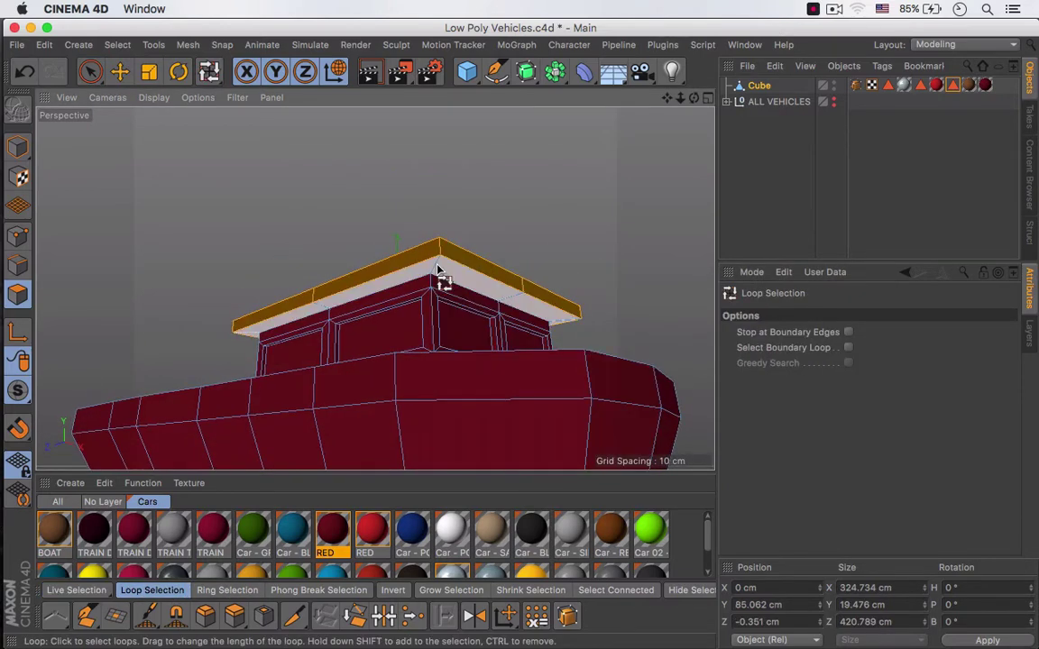
shift+click(437, 269)
alt+drag(440, 273, 403, 393)
Turn on Only Select Visible Elements for Live Selection and add the roof's top polygons to the selection.
key(9)
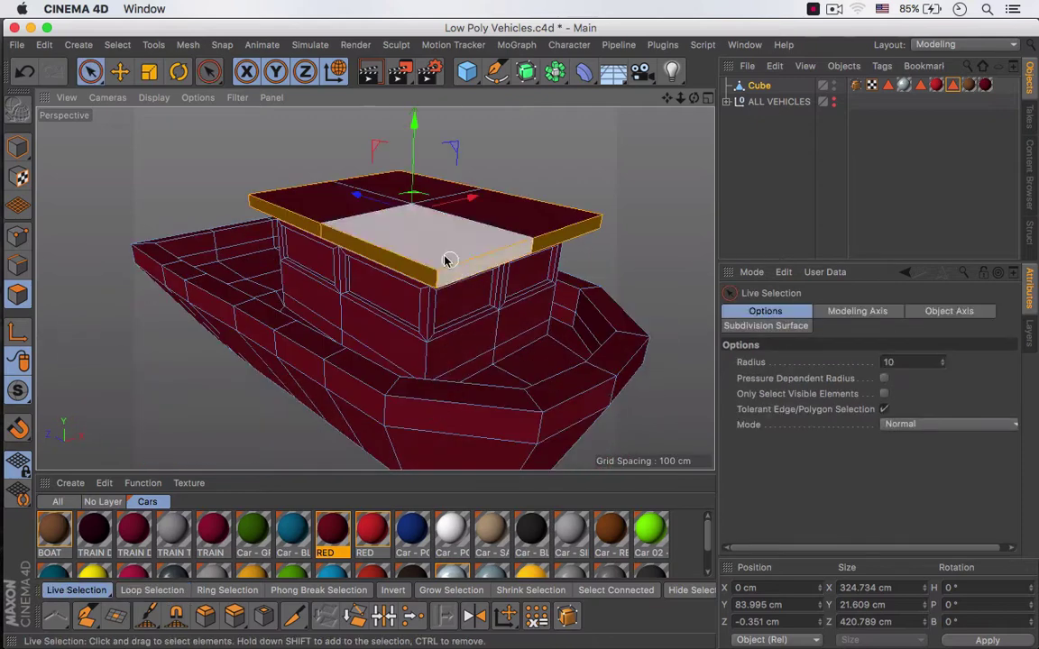
click(883, 392)
mouse_move(458, 236)
shift+mouse_down()
mouse_move(440, 218)
mouse_move(390, 206)
shift+mouse_up()
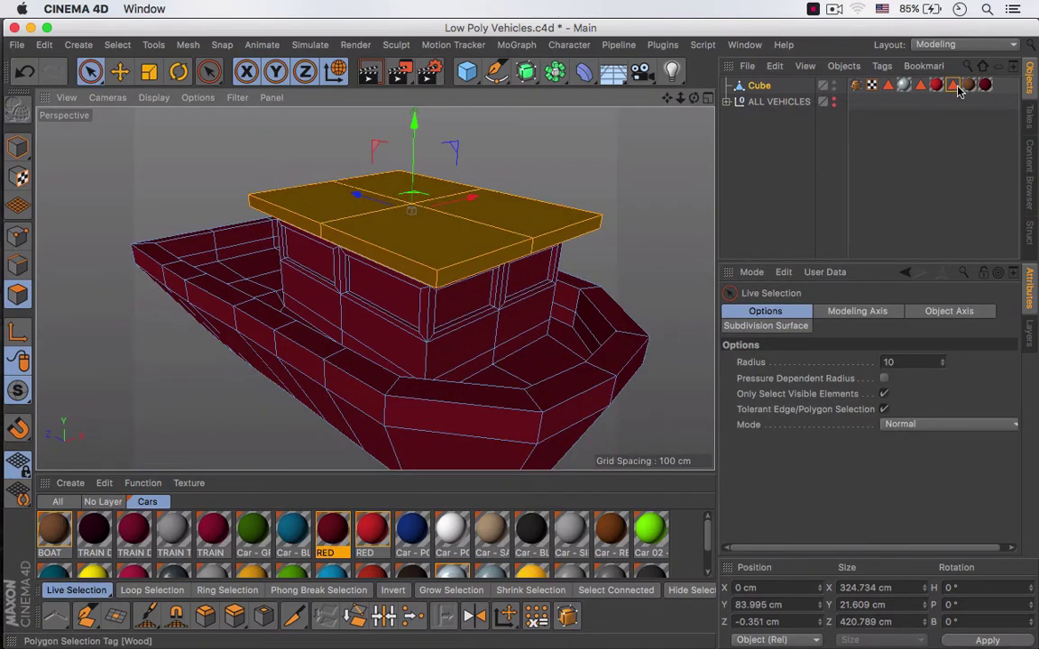
Store the selected roof polygons as a new selection tag on the Cube and name it TOP.
click(998, 88)
click(760, 87)
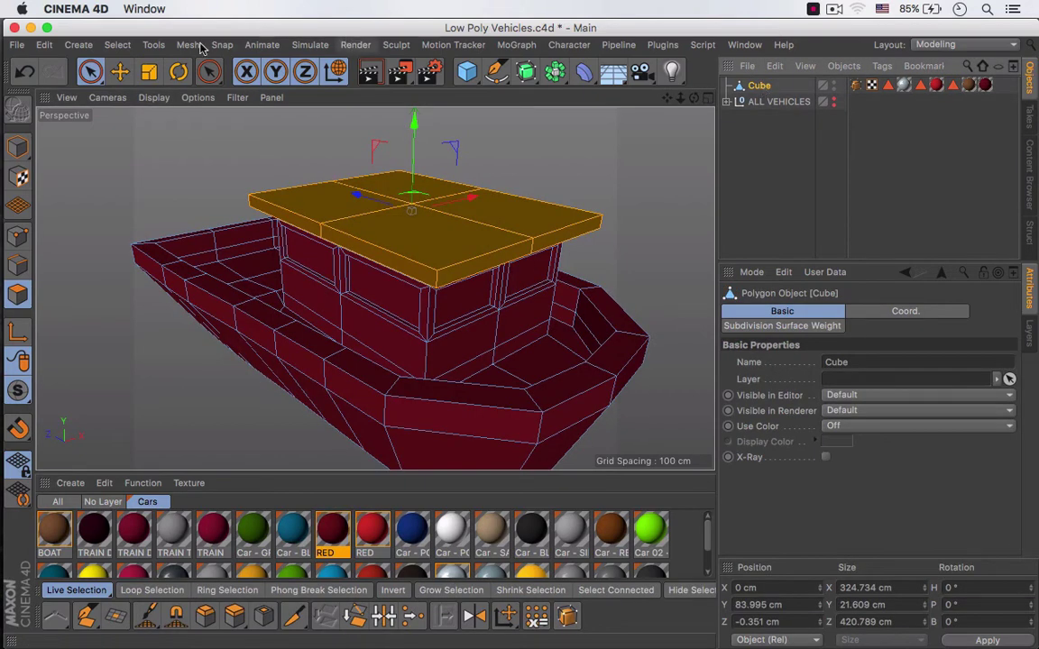
click(117, 44)
click(171, 473)
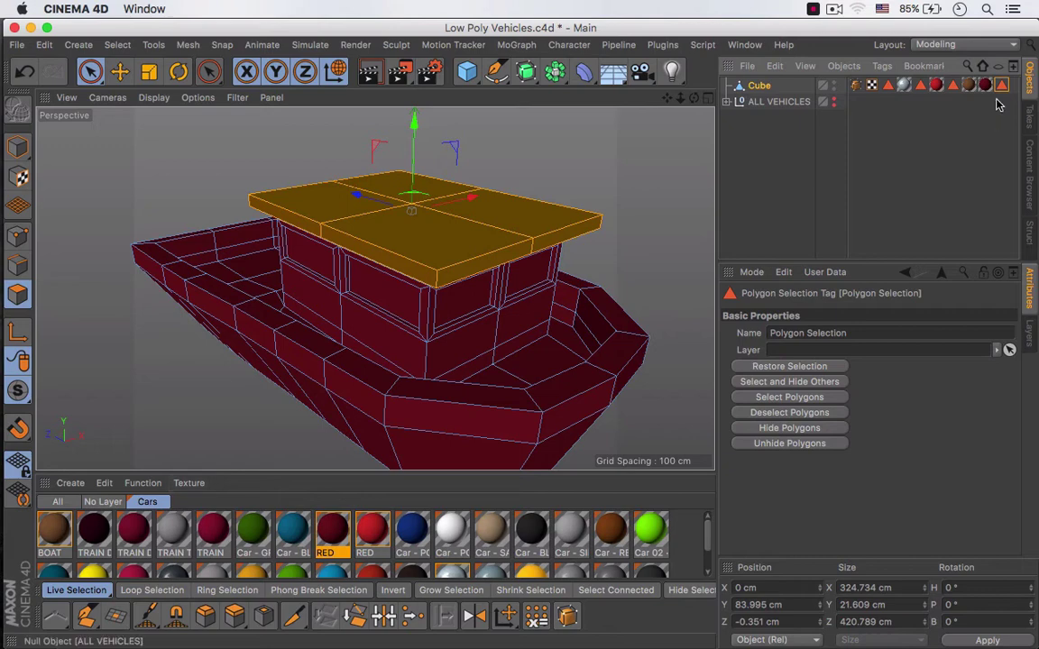
click(867, 333)
text(TOP)
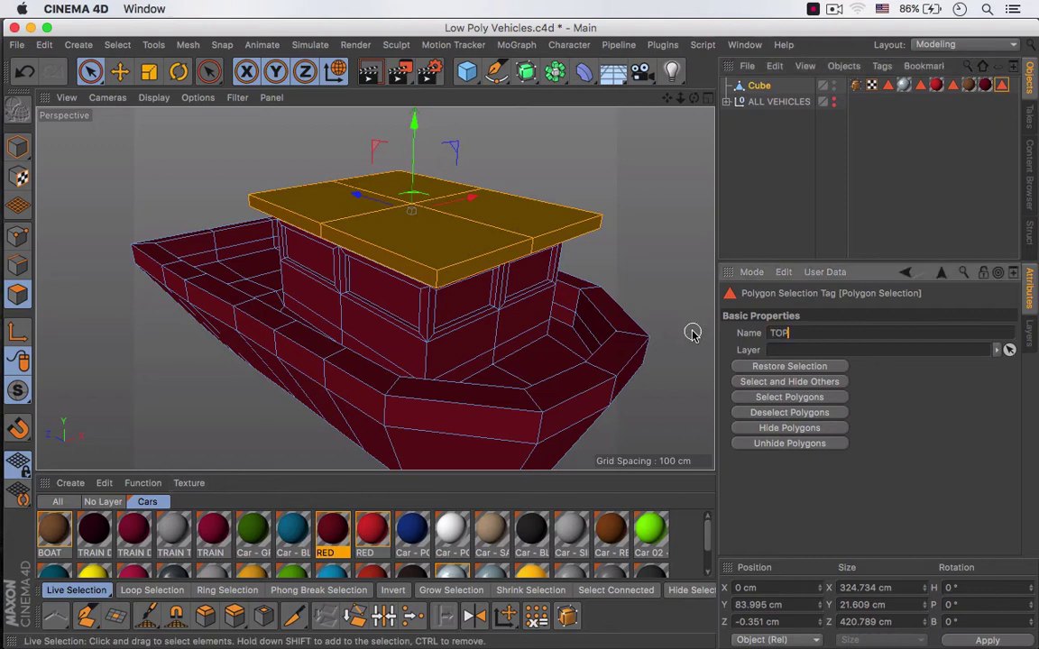
Move the dark RED texture tag to the end and assign TOP as its selection.
drag(985, 88, 1014, 91)
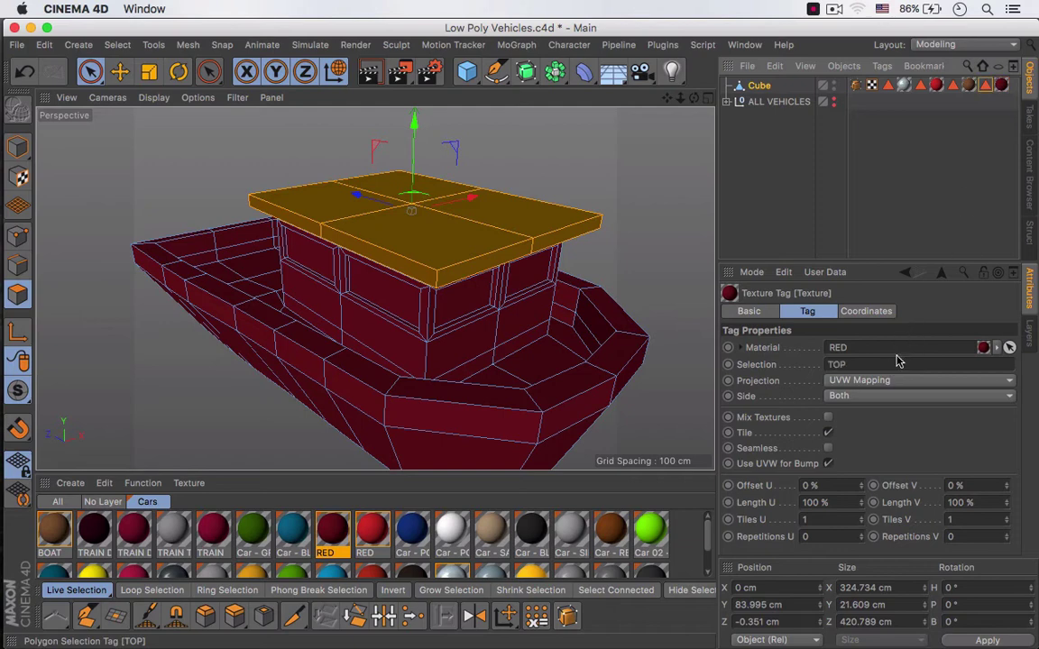
click(879, 251)
alt+right_drag(612, 316, 543, 347)
alt+middle_drag(556, 357, 478, 373)
alt+drag(467, 377, 487, 338)
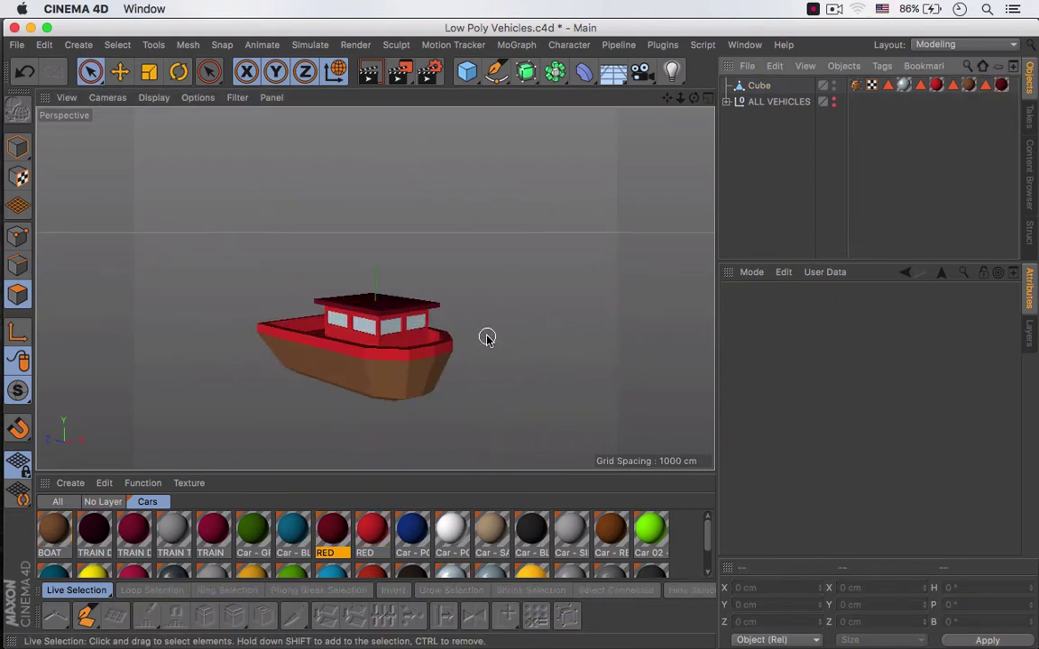
Darken the BOAT material's brown to a V value of 40 % and preview the boat with a viewport render.
key(super+r)
double_click(53, 530)
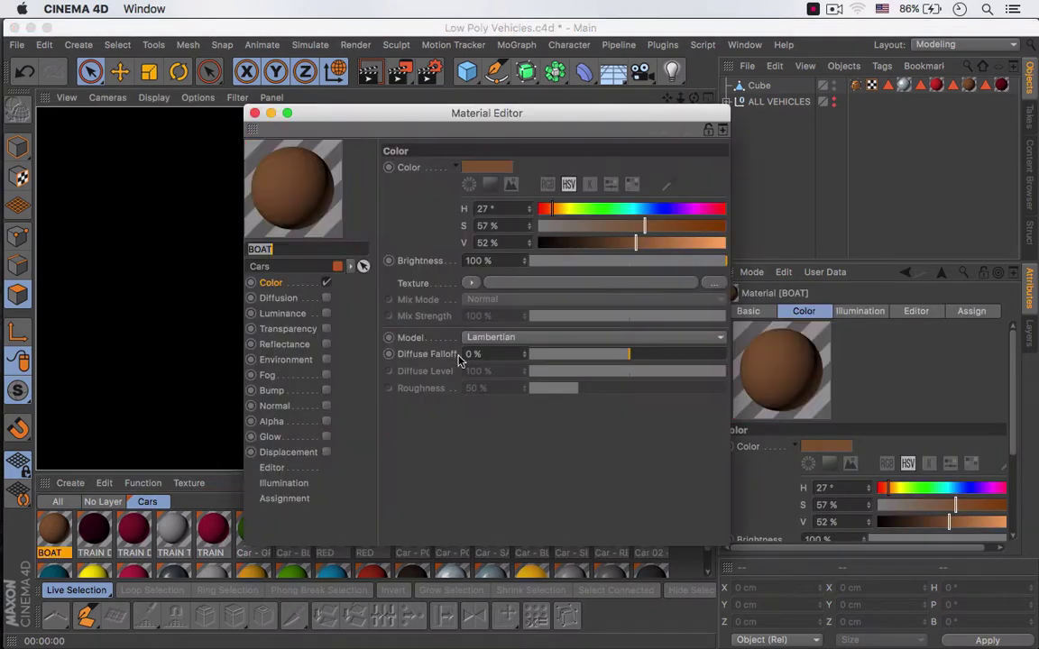
drag(541, 107, 828, 54)
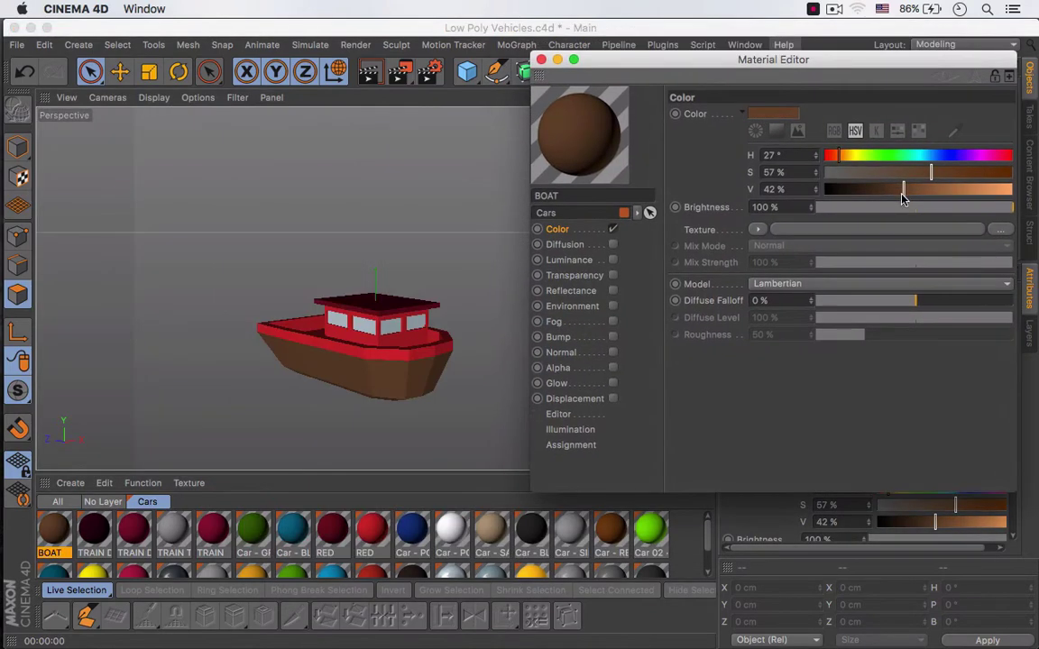
click(541, 60)
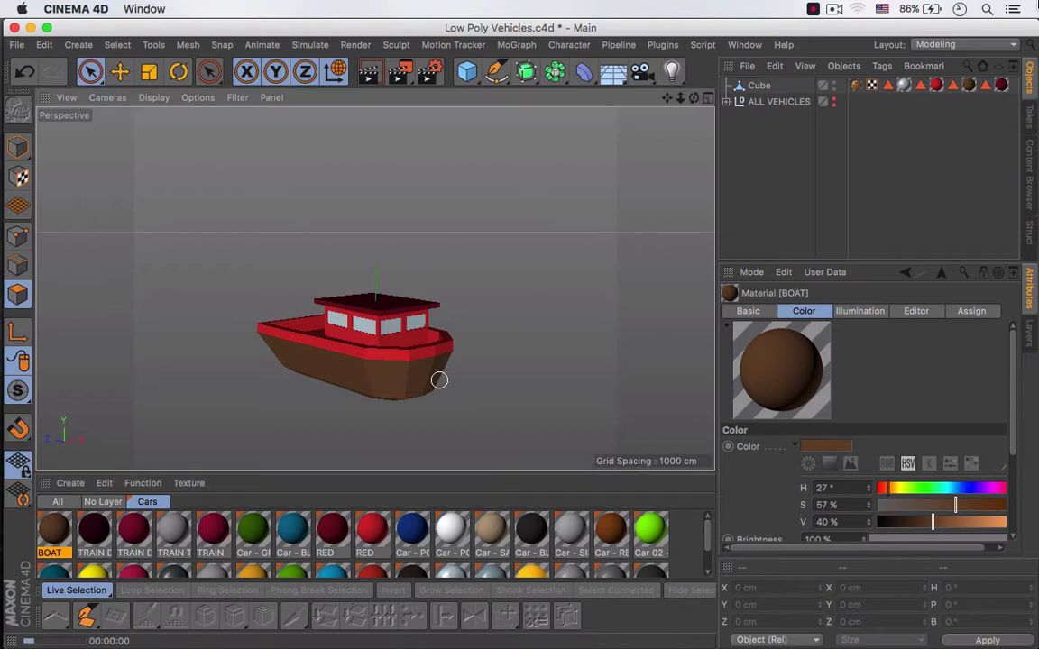
key(super+r)
alt+drag(427, 349, 384, 350)
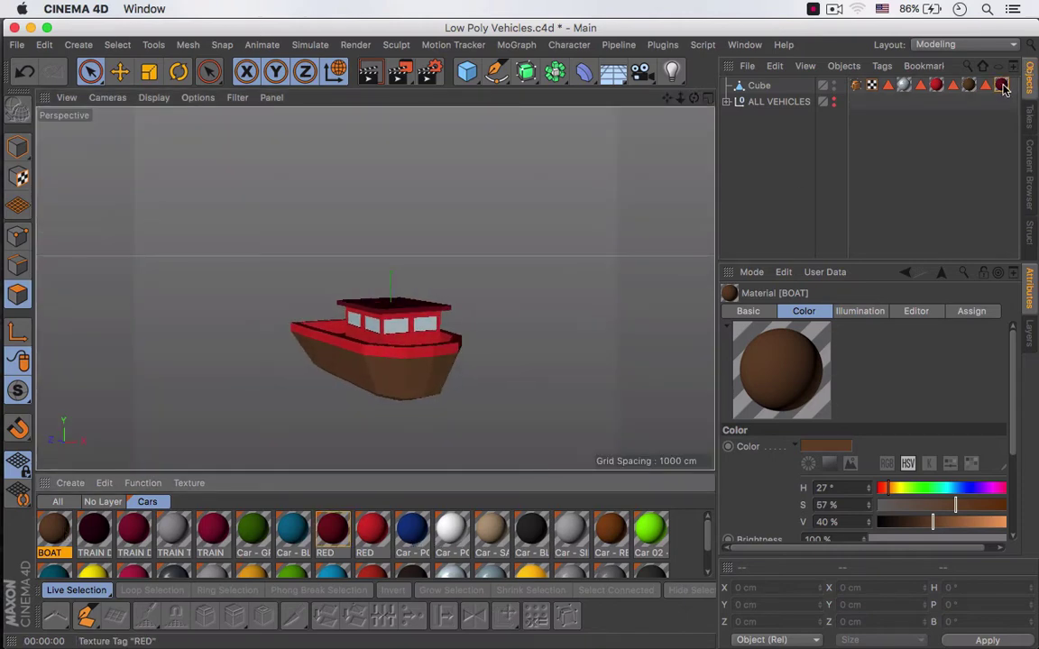
Duplicate the dark RED material to the start of the material list and rename the copy BOAT TOP.
click(341, 539)
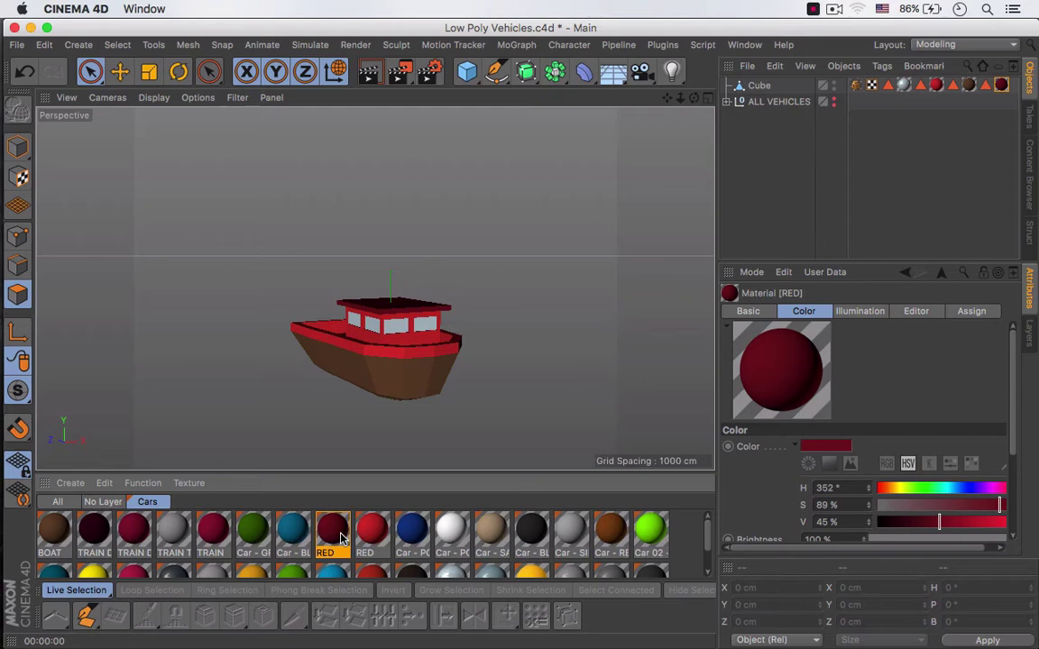
drag(341, 539, 98, 552)
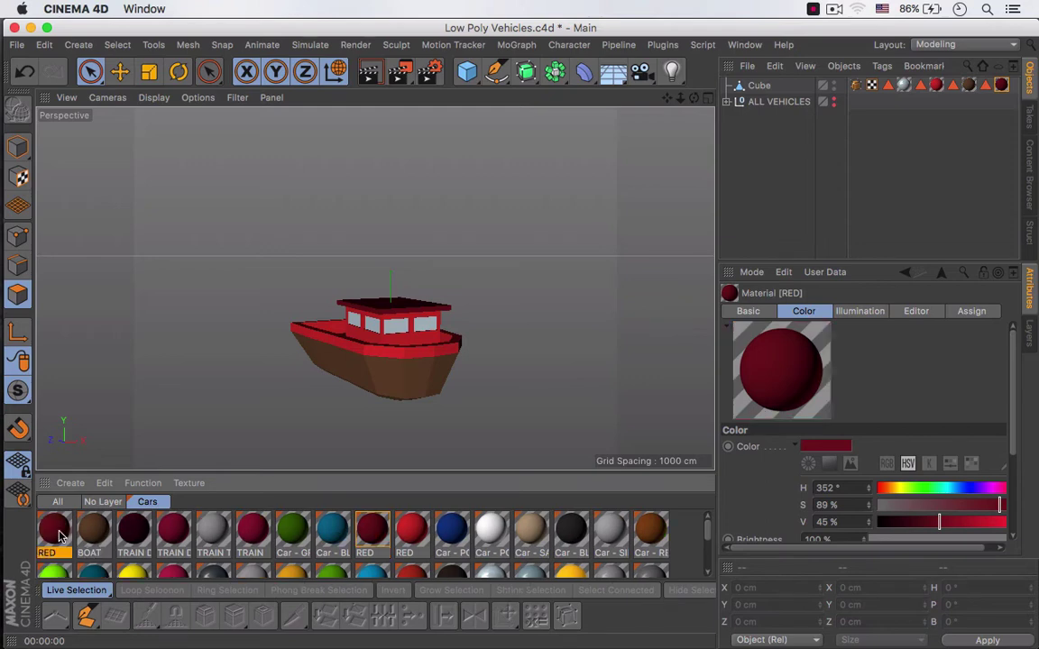
double_click(60, 535)
text(BOAT TOP)
key(Return)
Set the BOAT TOP material's color saturation to 100 % and its V value to 58 %.
click(658, 243)
drag(367, 113, 627, 119)
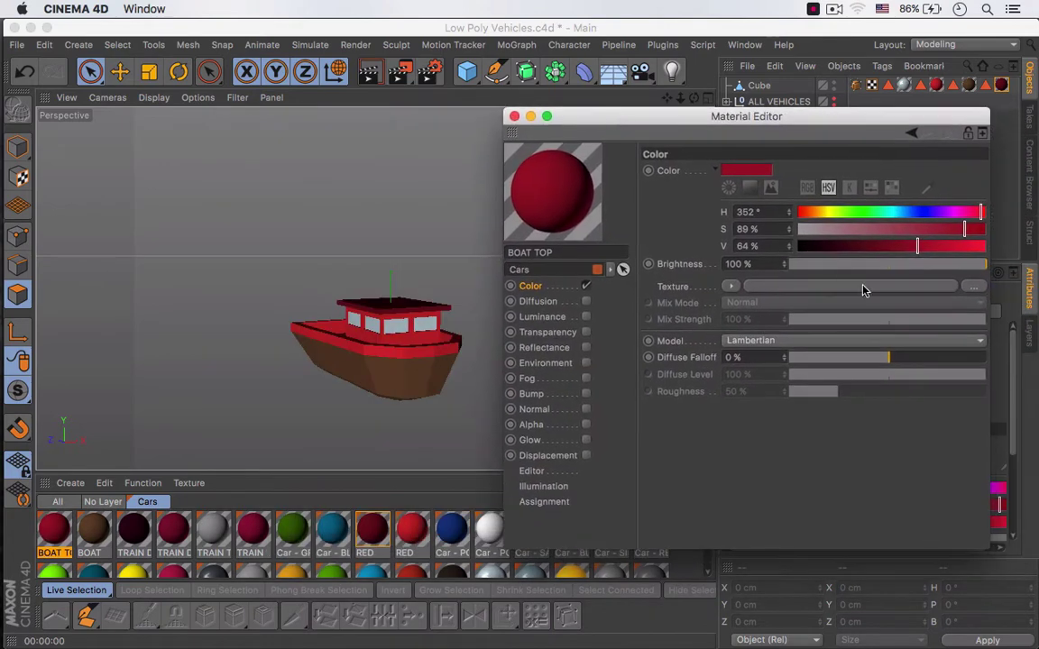
click(908, 249)
click(514, 117)
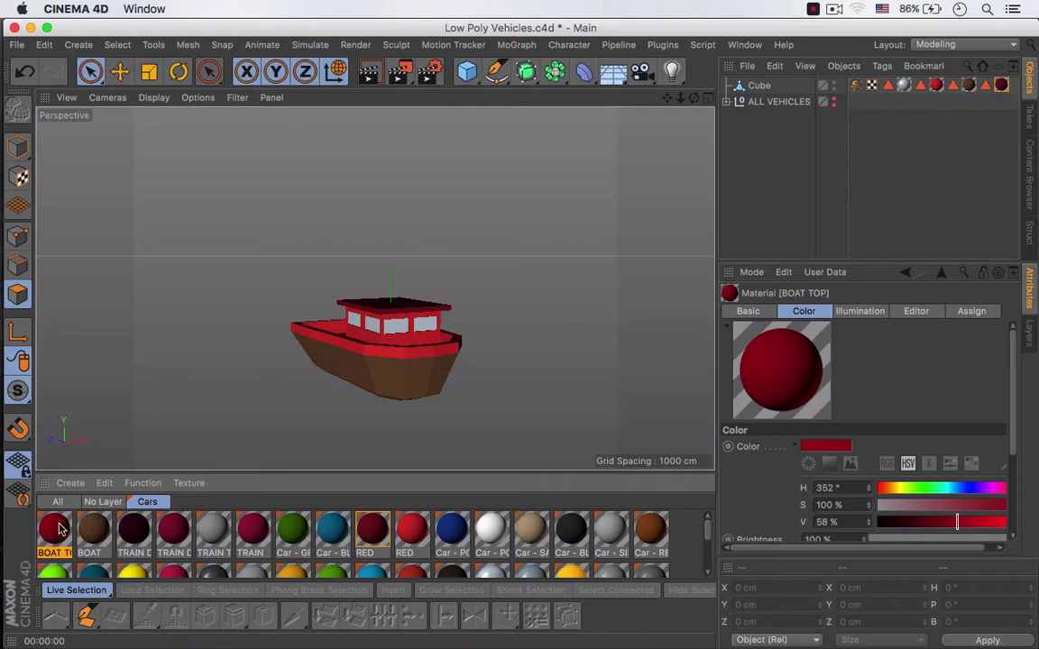
Apply BOAT TOP to the Cube with TOP as its selection, and delete the old dark RED texture tag.
drag(772, 89, 916, 364)
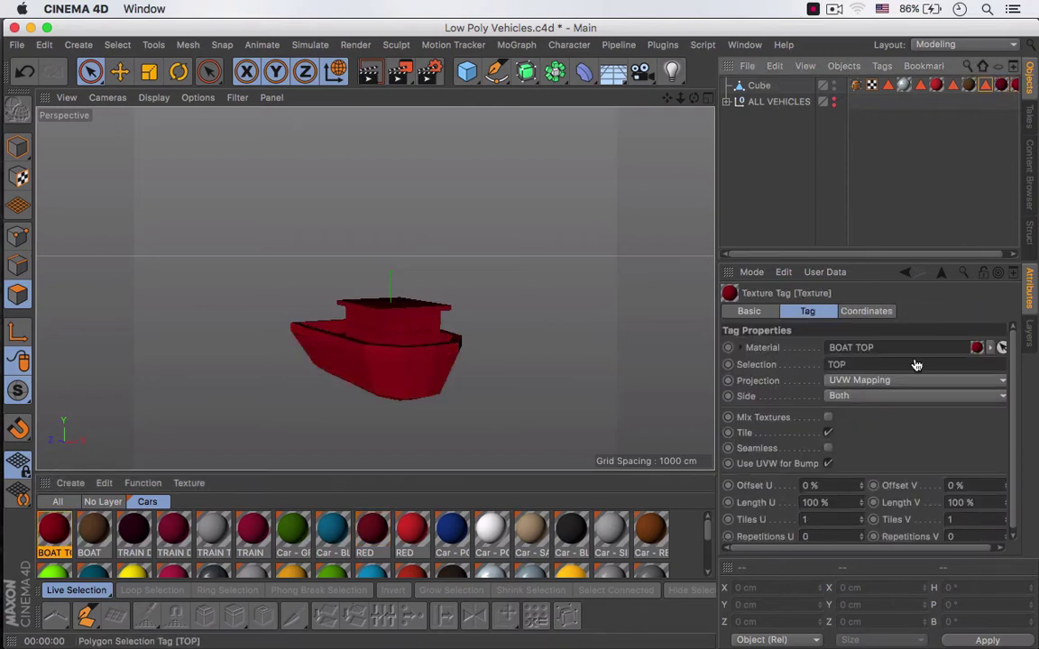
key(Delete)
alt+right_drag(375, 341, 434, 339)
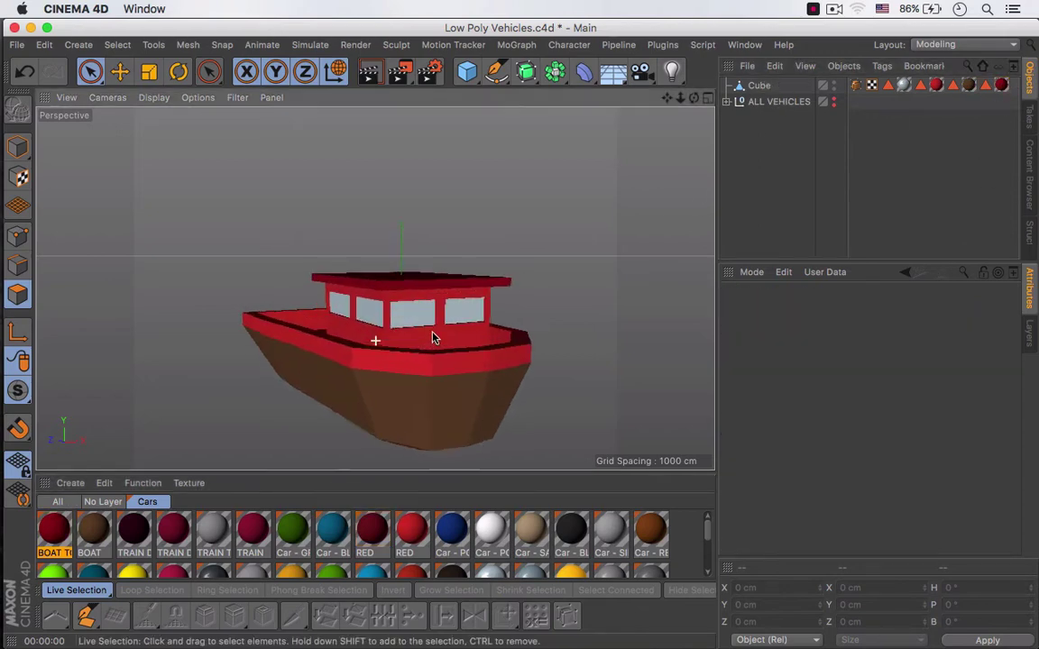
Inspect the coloured boat from several angles and open the BOAT TOP material's settings.
alt+right_drag(375, 289, 473, 312)
alt+drag(471, 286, 577, 293)
double_click(1002, 85)
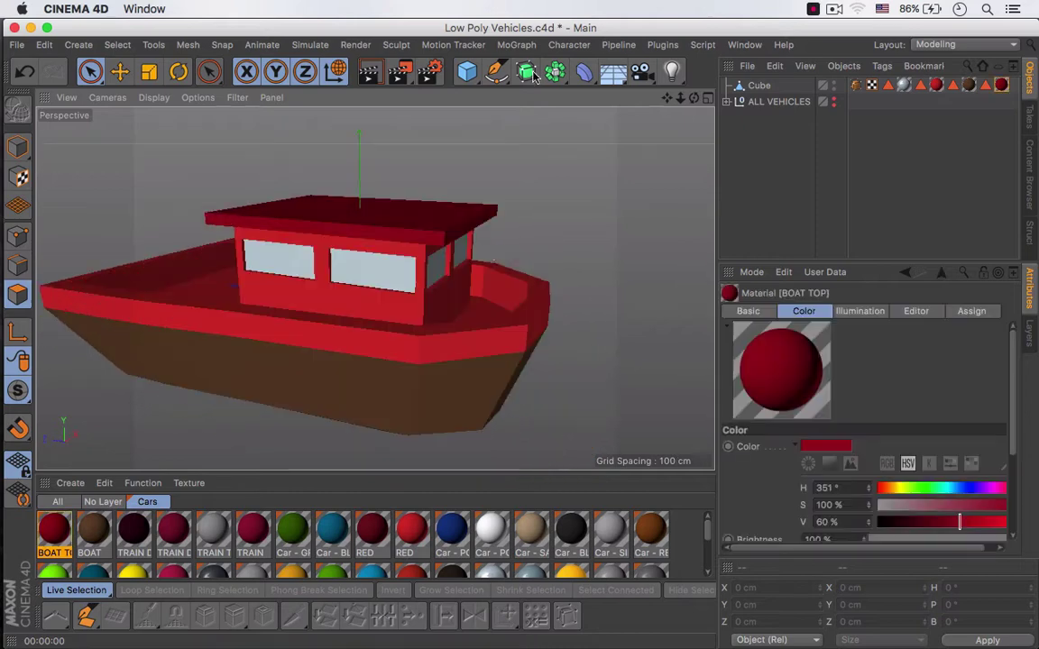
alt+right_drag(488, 248, 422, 273)
alt+drag(478, 303, 365, 309)
alt+right_drag(341, 337, 494, 315)
Rectangle-select the points along the lower edges of the cabin windows in the Right view and move them down about 14 cm.
click(760, 87)
click(710, 98)
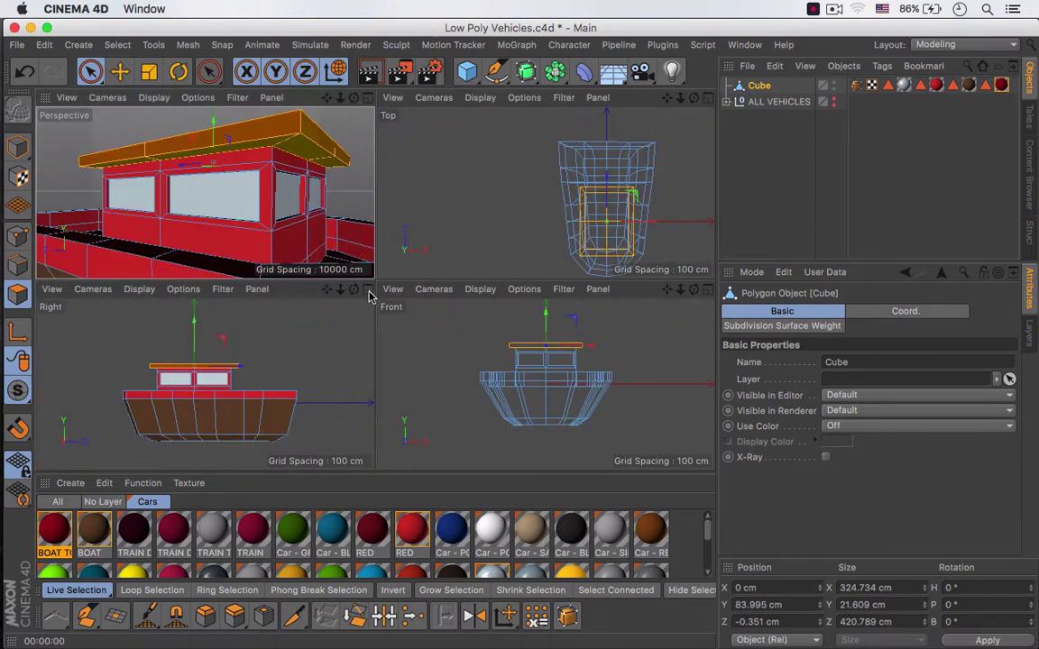
click(370, 292)
alt+right_drag(273, 278, 389, 283)
alt+middle_drag(427, 344, 259, 304)
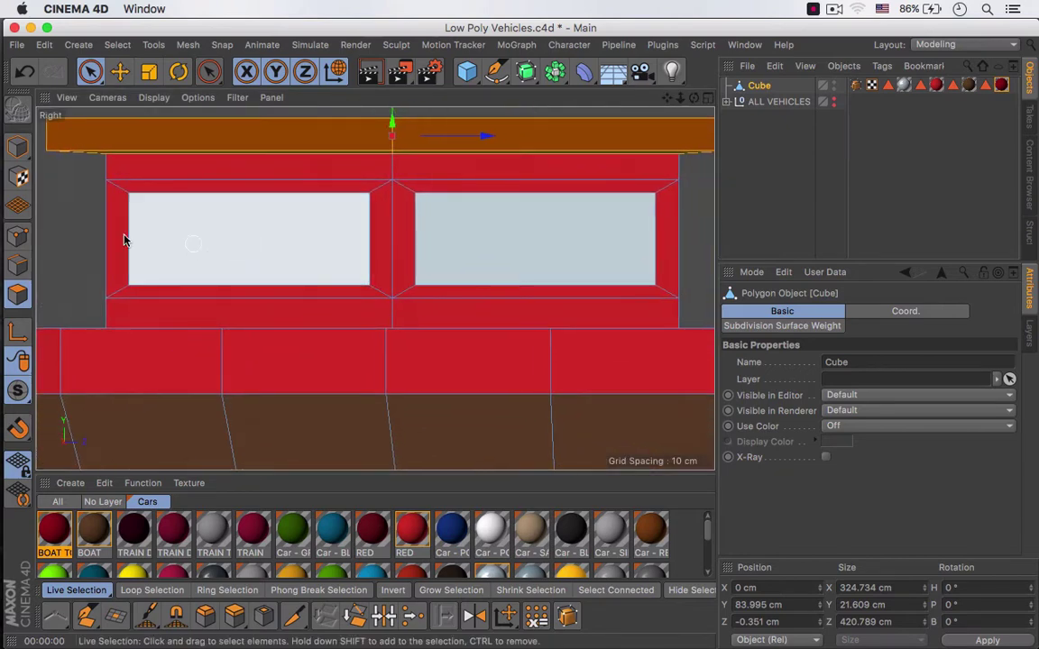
click(18, 237)
click(96, 73)
drag(142, 91, 154, 122)
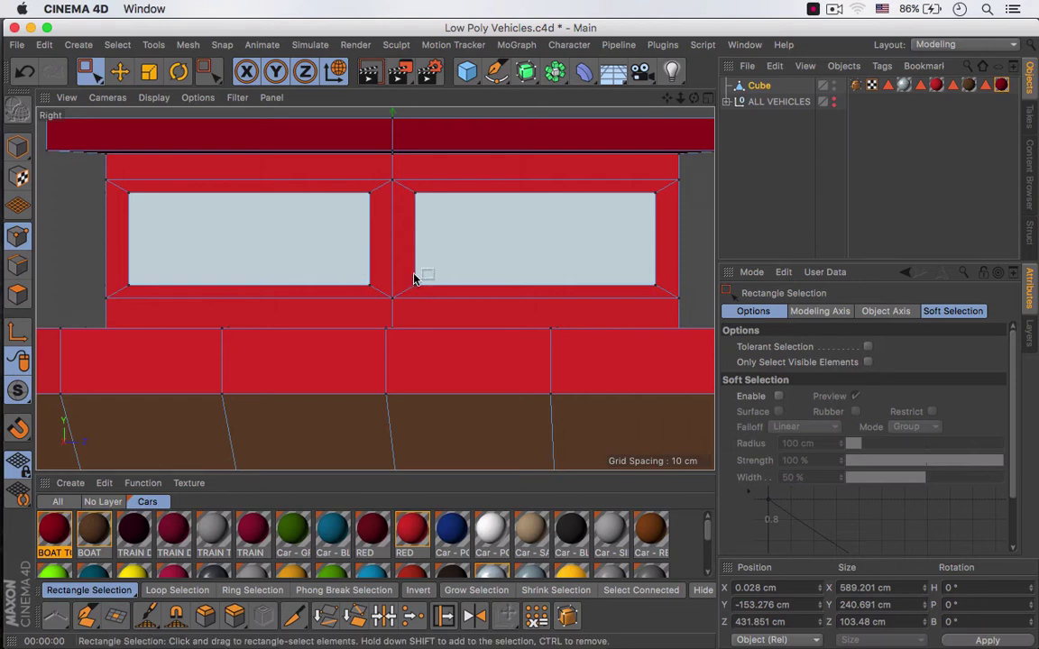
drag(68, 221, 681, 291)
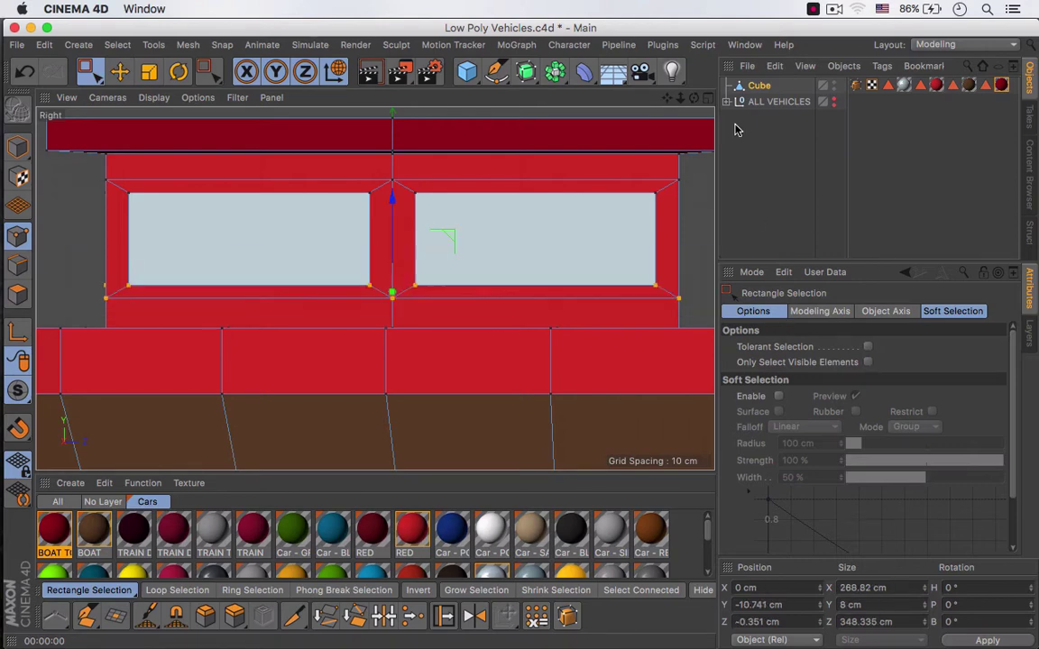
click(708, 98)
click(367, 98)
drag(393, 233, 394, 255)
key(u)
key(l)
alt+right_drag(482, 259, 427, 258)
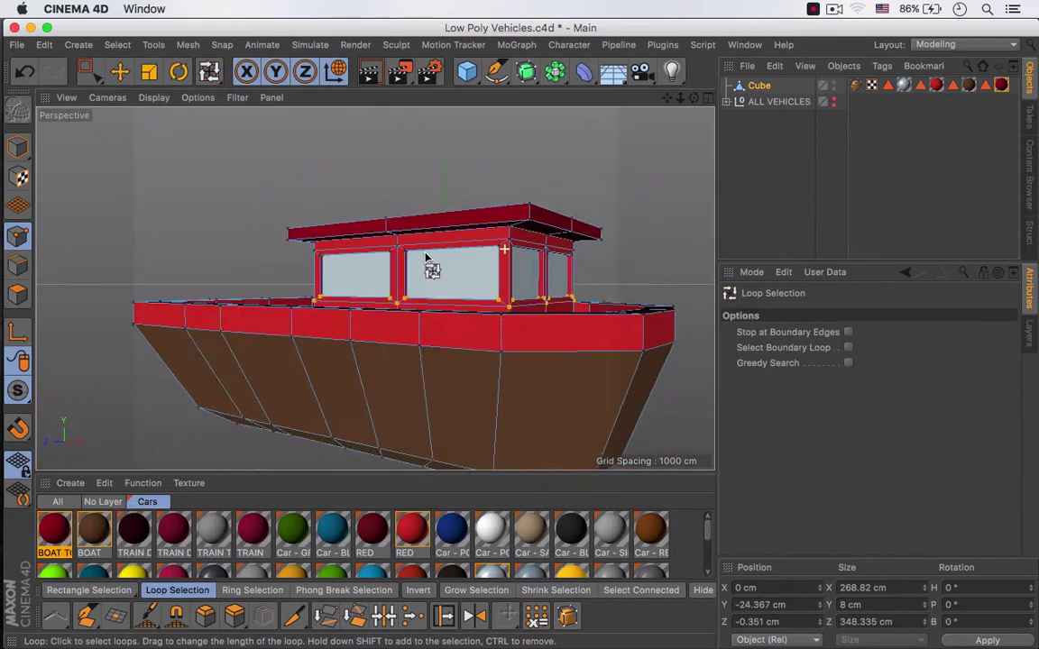
alt+drag(426, 258, 472, 293)
Select the points at the tip of the bow with Live Selection and pull them forward about 26 cm.
click(96, 78)
click(112, 89)
alt+right_drag(396, 213, 365, 226)
alt+drag(366, 225, 442, 419)
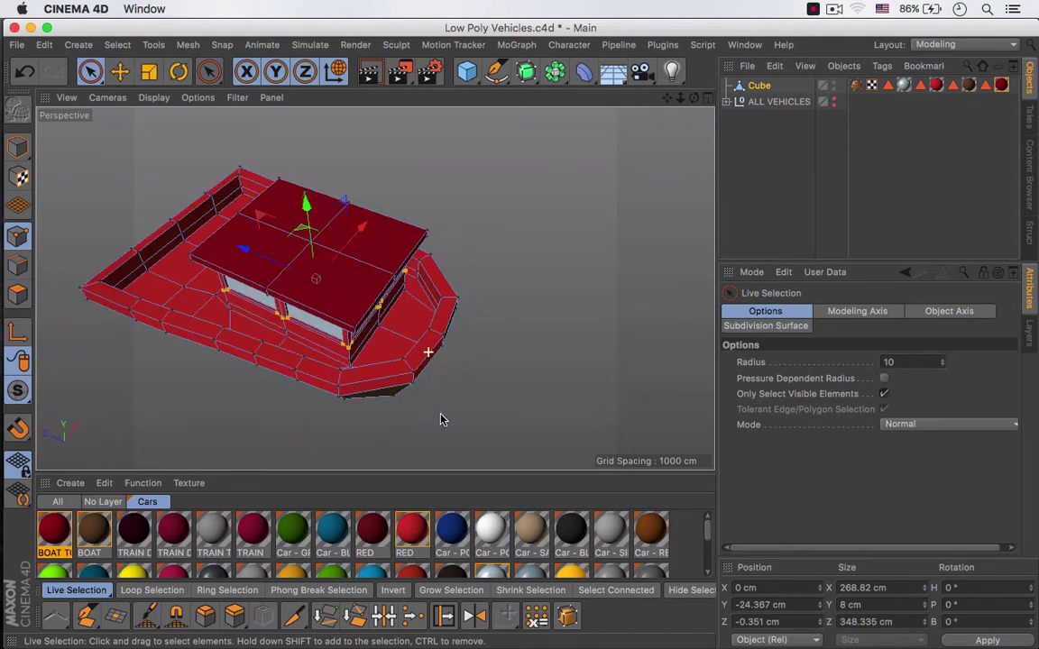
click(421, 334)
alt+right_drag(419, 331, 533, 350)
alt+drag(457, 357, 573, 303)
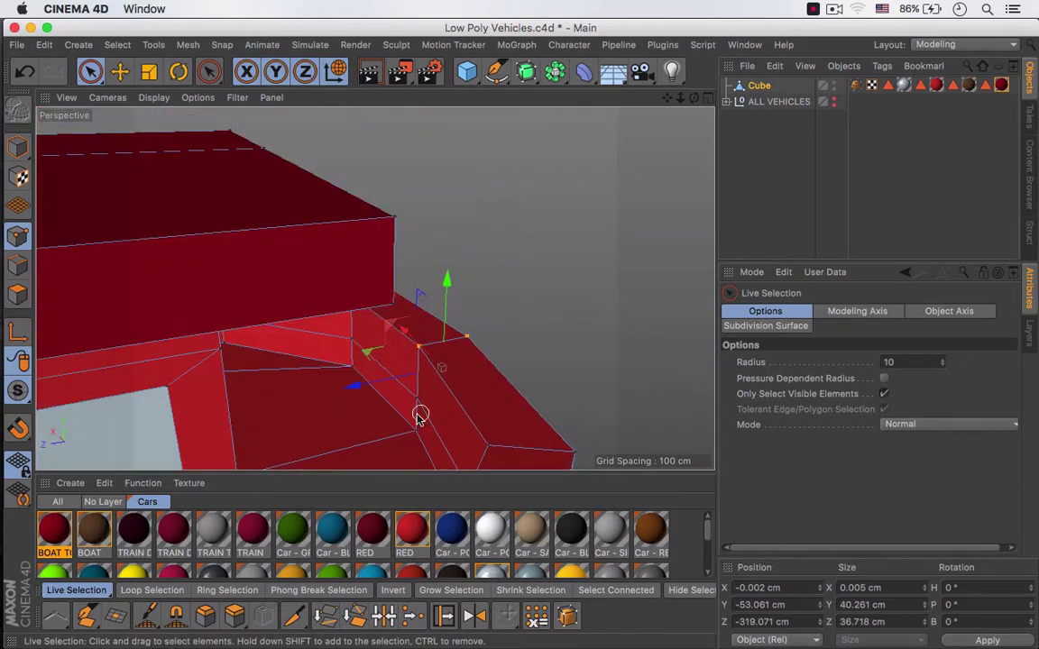
shift+click(467, 337)
alt+drag(473, 395, 360, 258)
drag(255, 178, 279, 189)
alt+right_drag(296, 271, 208, 284)
alt+middle_drag(293, 279, 358, 322)
alt+drag(316, 306, 427, 344)
drag(301, 273, 304, 272)
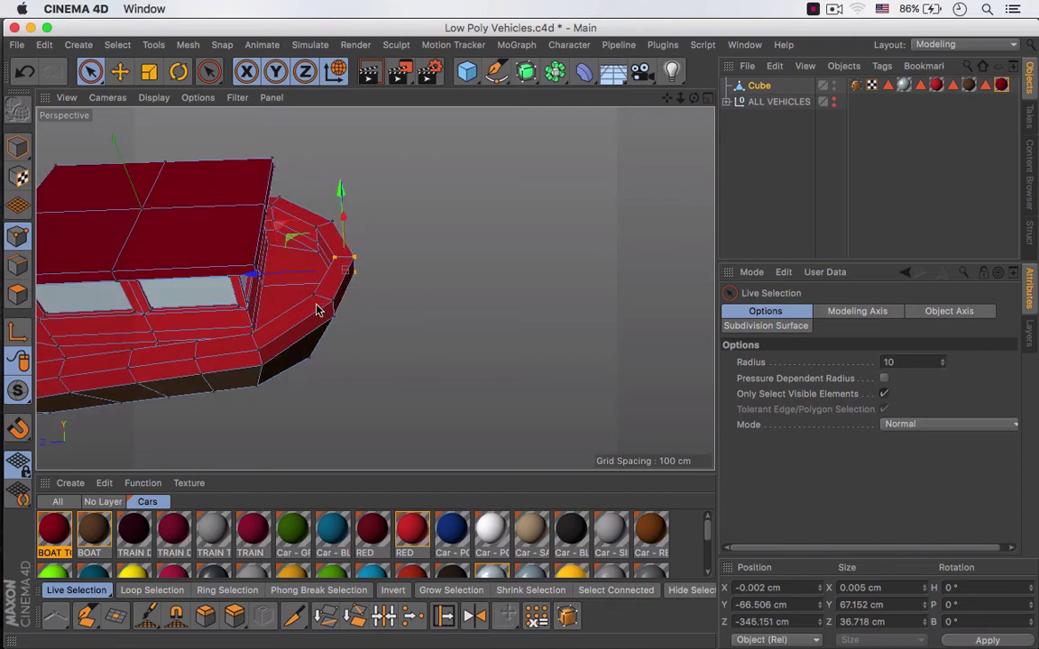
Deselect the Cube and preview the whole boat with a viewport render.
alt+right_drag(317, 309, 283, 321)
alt+middle_drag(283, 321, 384, 352)
alt+drag(382, 394, 282, 332)
click(819, 172)
alt+right_drag(417, 343, 368, 352)
alt+middle_drag(408, 367, 397, 346)
alt+drag(395, 344, 448, 355)
key(super+r)
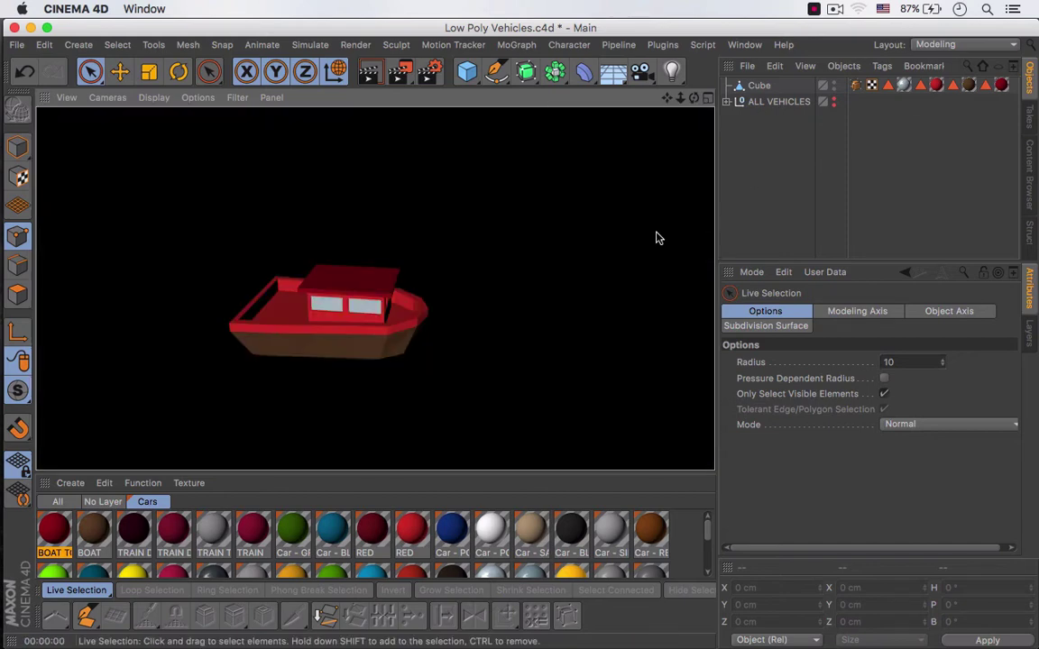
Examine the boat's overall shape and colours from the bow, the sides and the stern.
click(526, 325)
alt+drag(413, 322, 311, 287)
alt+drag(376, 290, 449, 320)
alt+middle_drag(449, 320, 377, 333)
alt+drag(336, 337, 200, 317)
alt+drag(406, 317, 375, 313)
alt+middle_drag(422, 320, 354, 336)
alt+drag(355, 332, 349, 342)
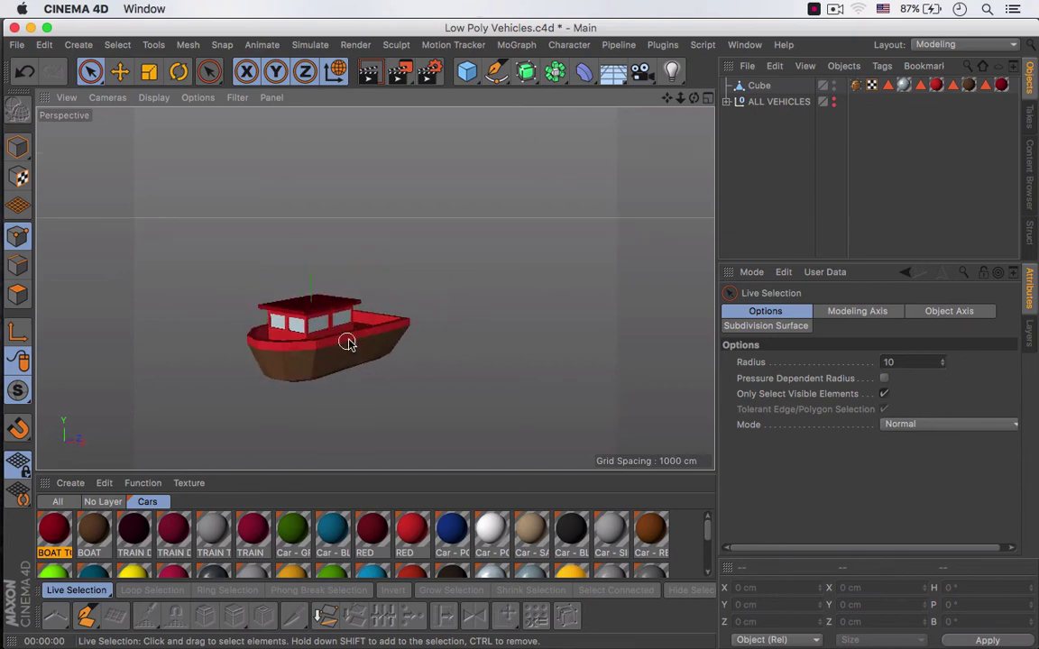
scroll(350, 342, up, 3)
Rename the Cube object as BOAT RED.
click(756, 87)
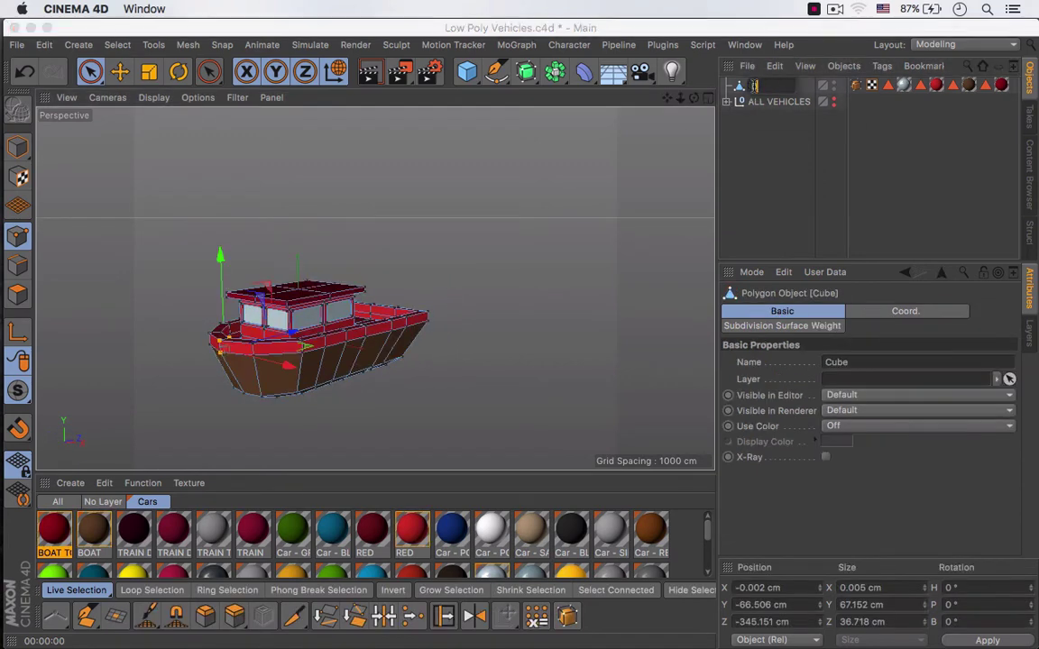
text(ED)
key(Return)
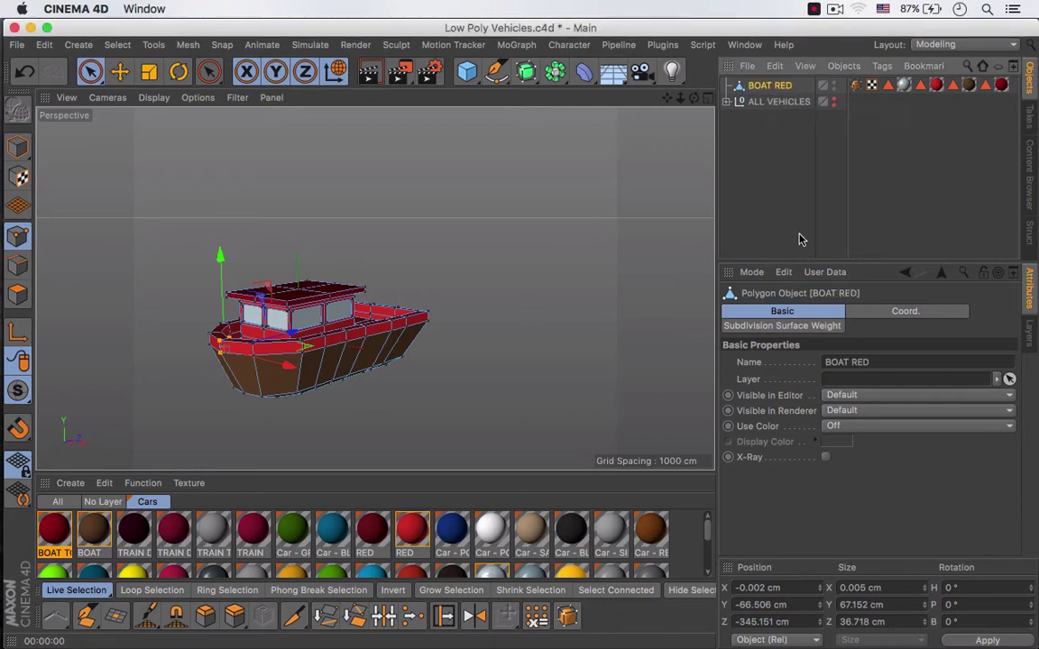
Make three copies of BOAT RED and hide every boat except the copy BOAT RED.1.
key(super+v)
key(super+v)
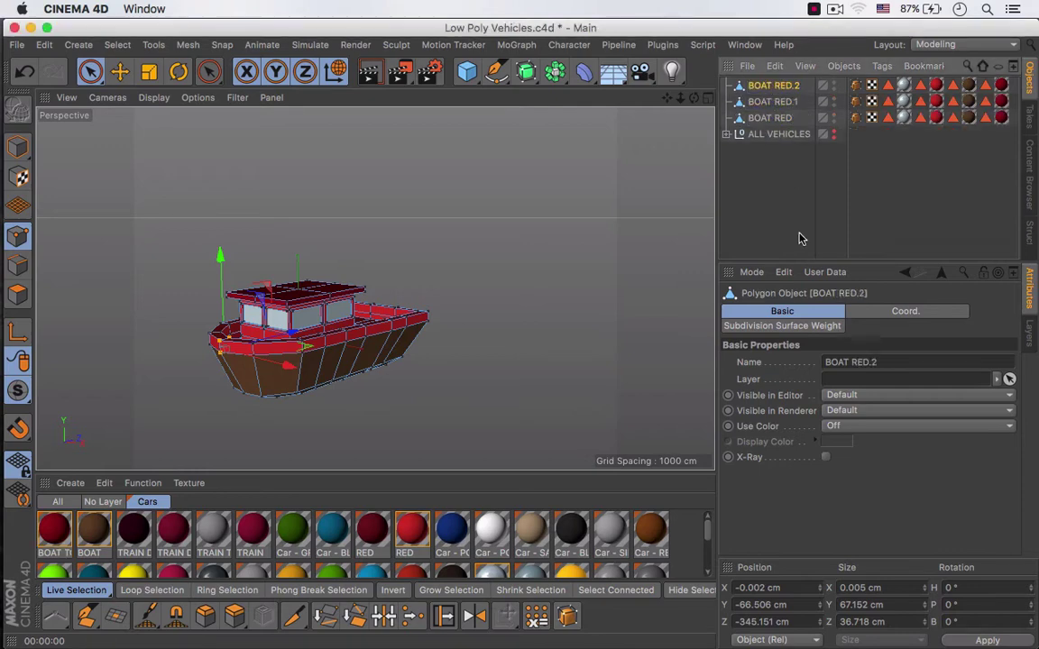
key(super+v)
click(777, 119)
alt+middle_drag(442, 324, 478, 304)
alt+right_drag(376, 316, 408, 317)
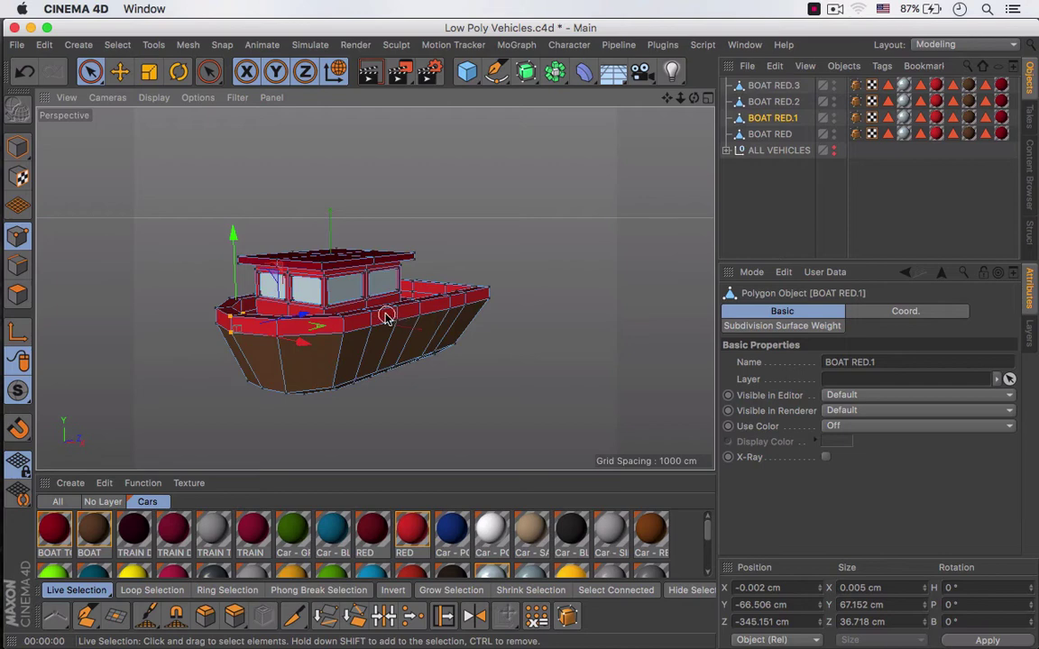
alt+drag(386, 316, 450, 319)
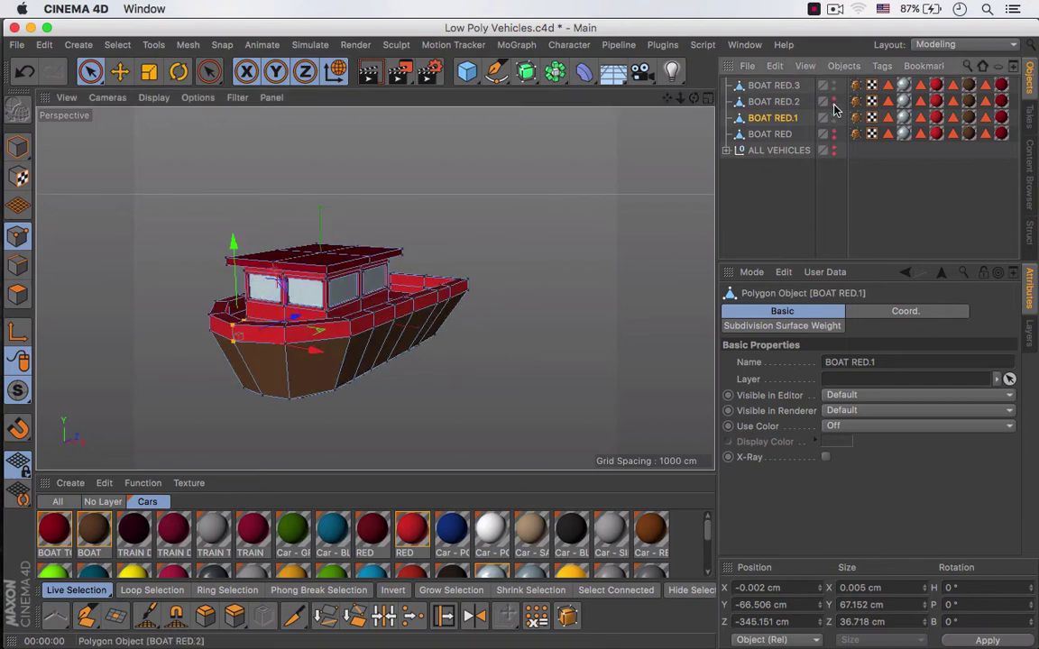
Rename the three boat copies BOAT BLUE, BOAT WHITE and BOAT GREEN.
double_click(783, 120)
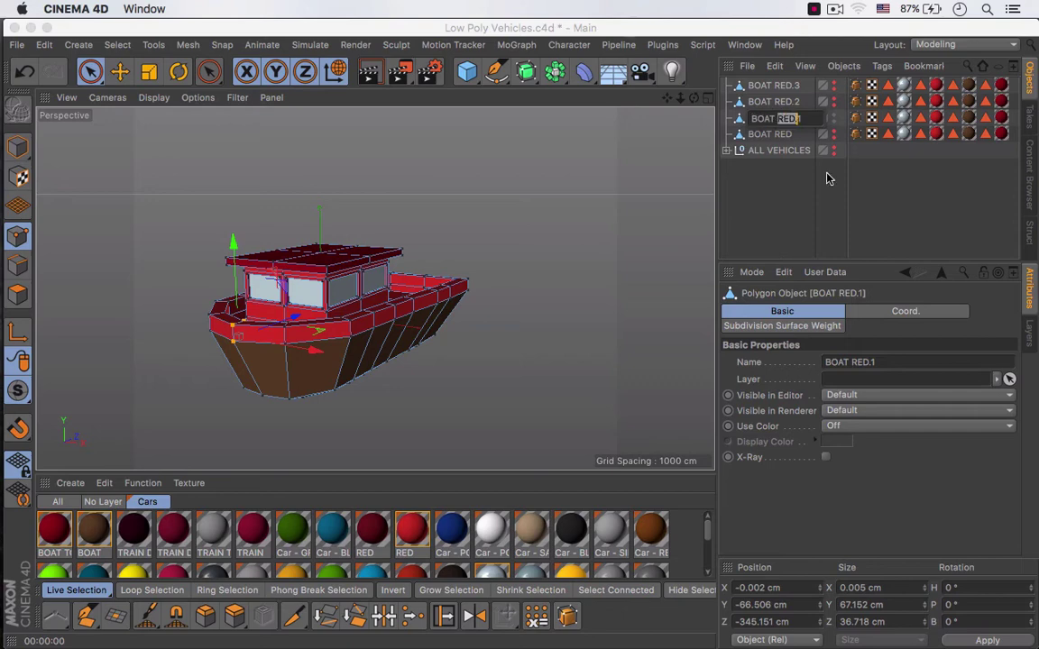
key(Return)
double_click(776, 102)
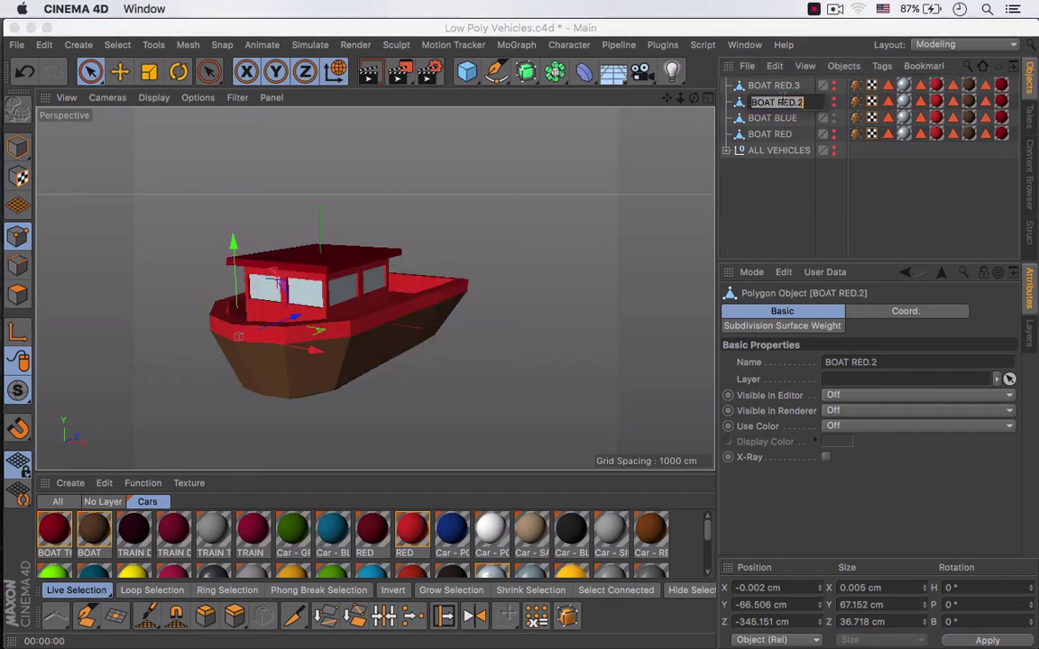
text(BOAT WHITE)
key(Return)
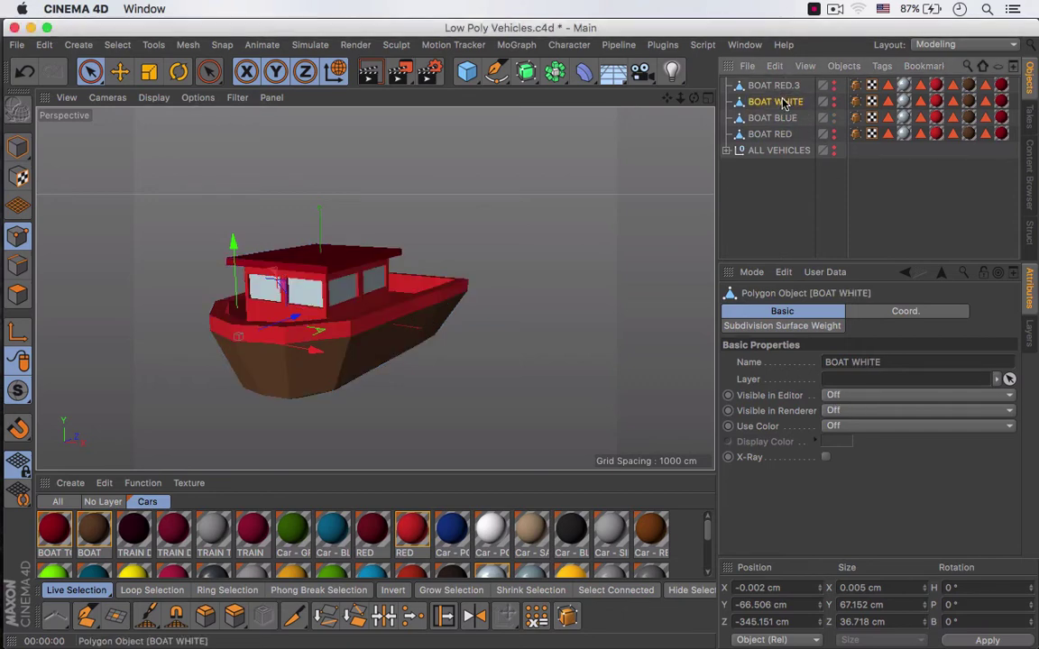
double_click(781, 86)
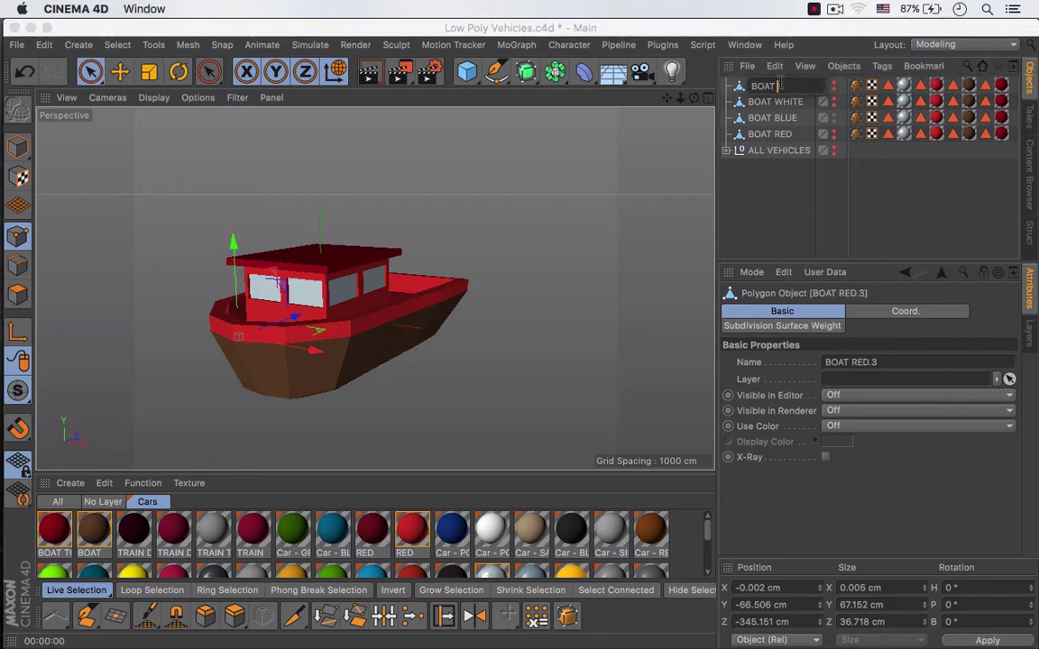
key(Return)
drag(948, 221, 1025, 197)
Replace BOAT BLUE's RED texture tag with a Car - POLICE WHITE tag moved over from BOAT WHITE.
click(938, 99)
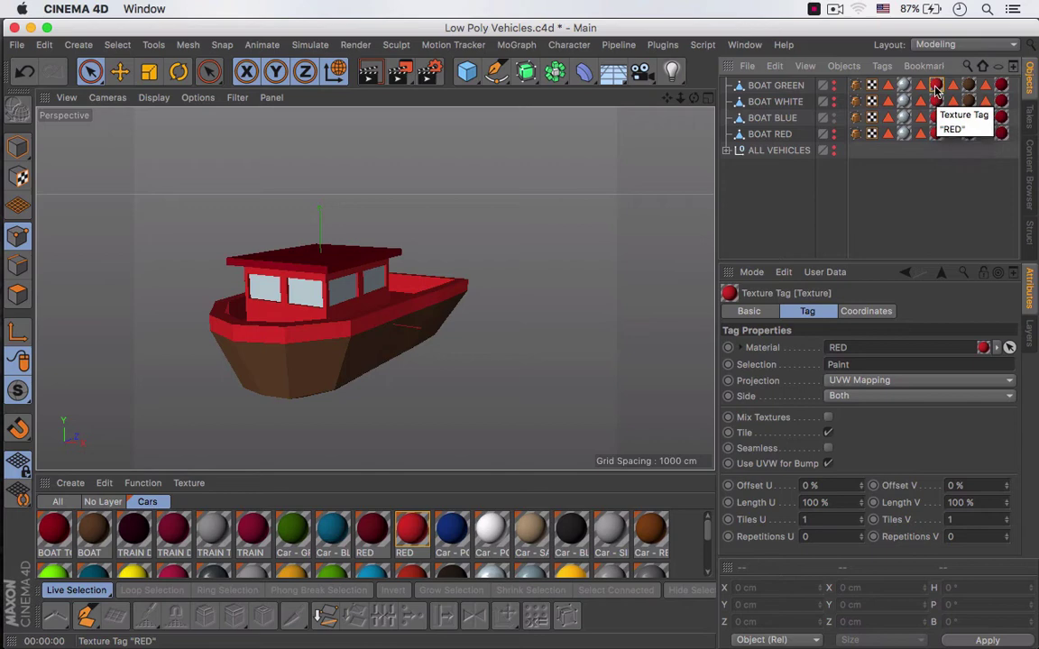
click(491, 532)
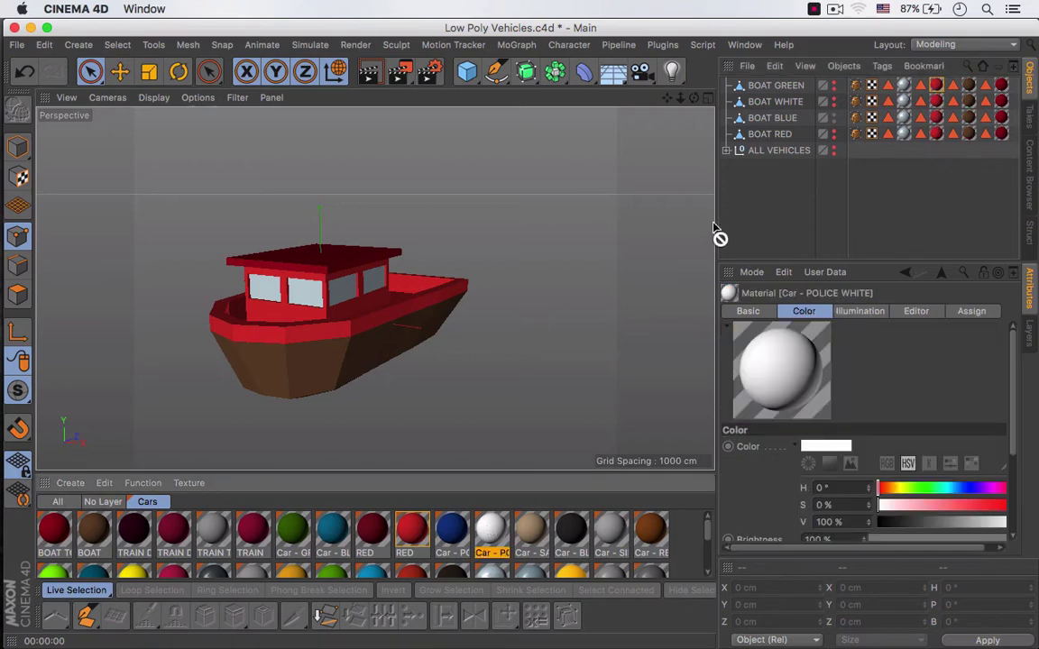
drag(767, 106, 768, 105)
drag(834, 255, 870, 255)
click(931, 104)
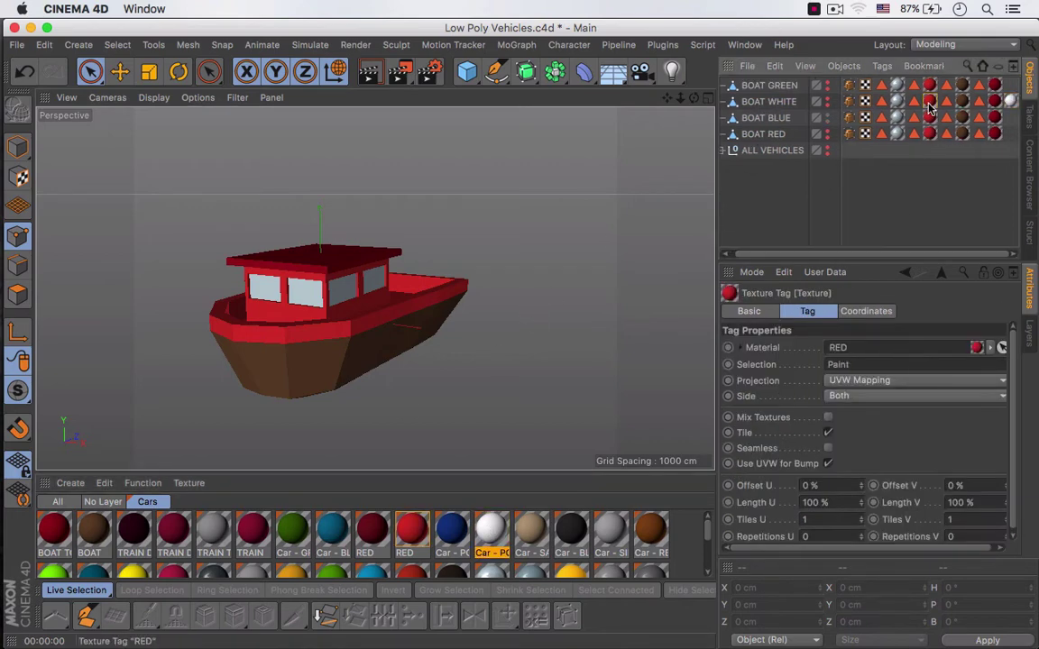
drag(1012, 103, 939, 123)
click(931, 120)
key(Delete)
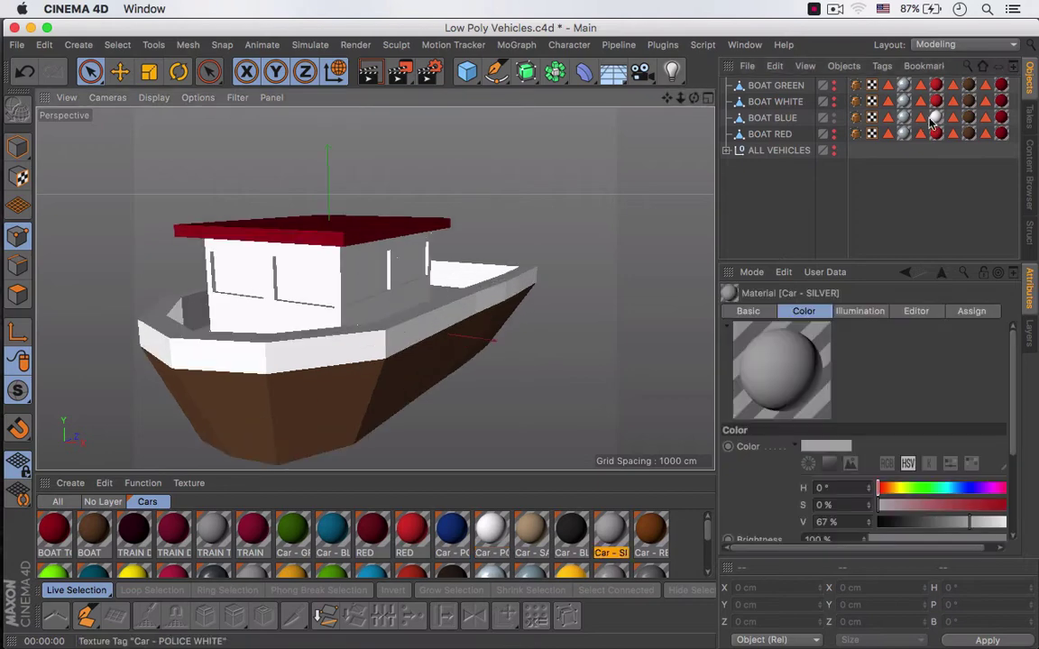
Check which polygons BOAT BLUE's Windows and Paint selection tags cover.
click(935, 119)
double_click(921, 119)
click(889, 120)
double_click(889, 120)
double_click(921, 120)
Replace the Car - POLICE WHITE texture tag on BOAT BLUE with the bright blue car material.
click(936, 122)
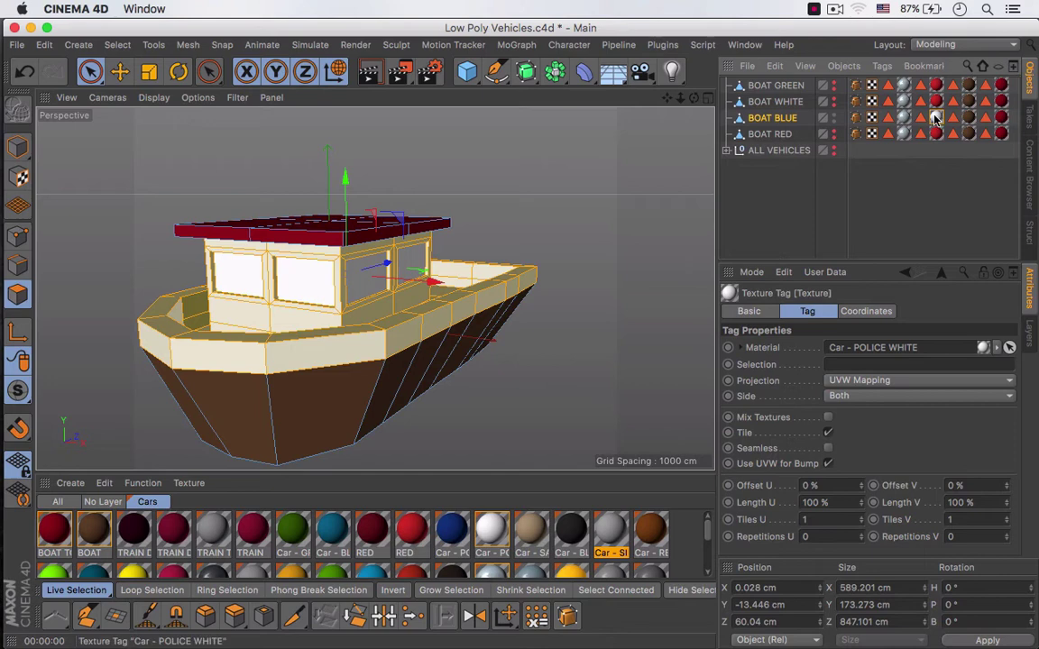
key(Delete)
drag(334, 530, 930, 120)
click(874, 225)
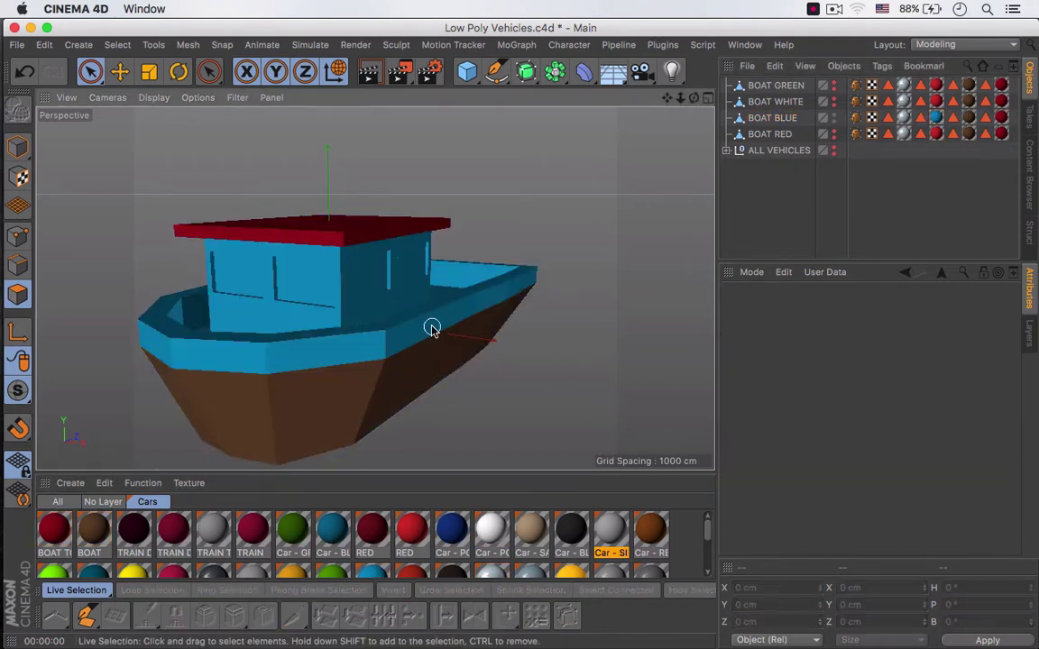
scroll(430, 328, down, 2)
Move the Mirrors texture tag to the end of the tag row on BOAT BLUE, BOAT WHITE and BOAT GREEN.
click(951, 121)
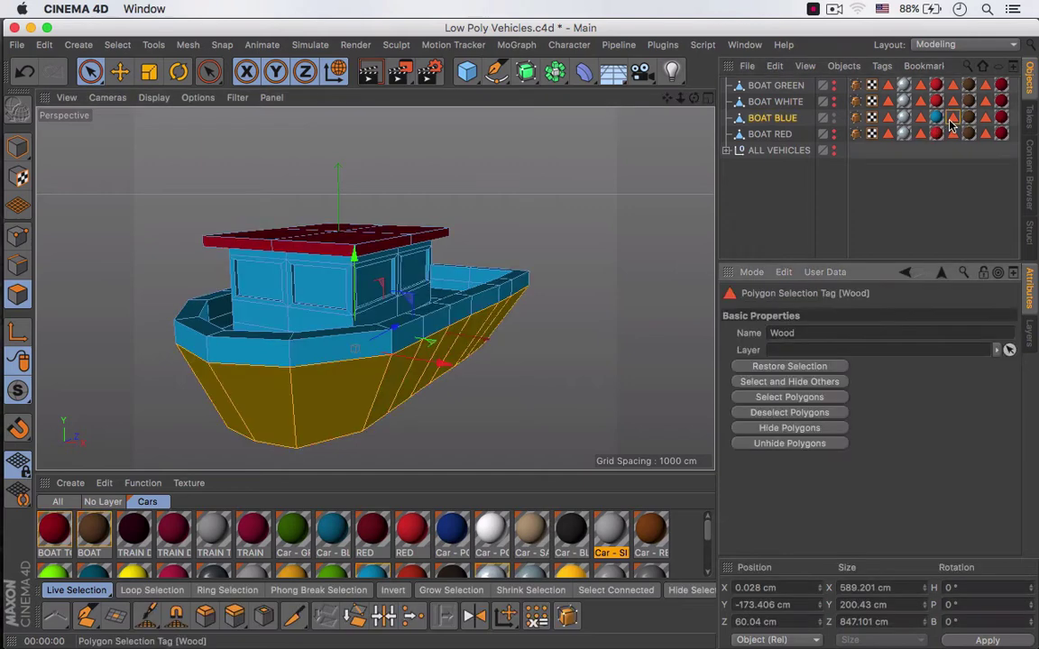
click(919, 120)
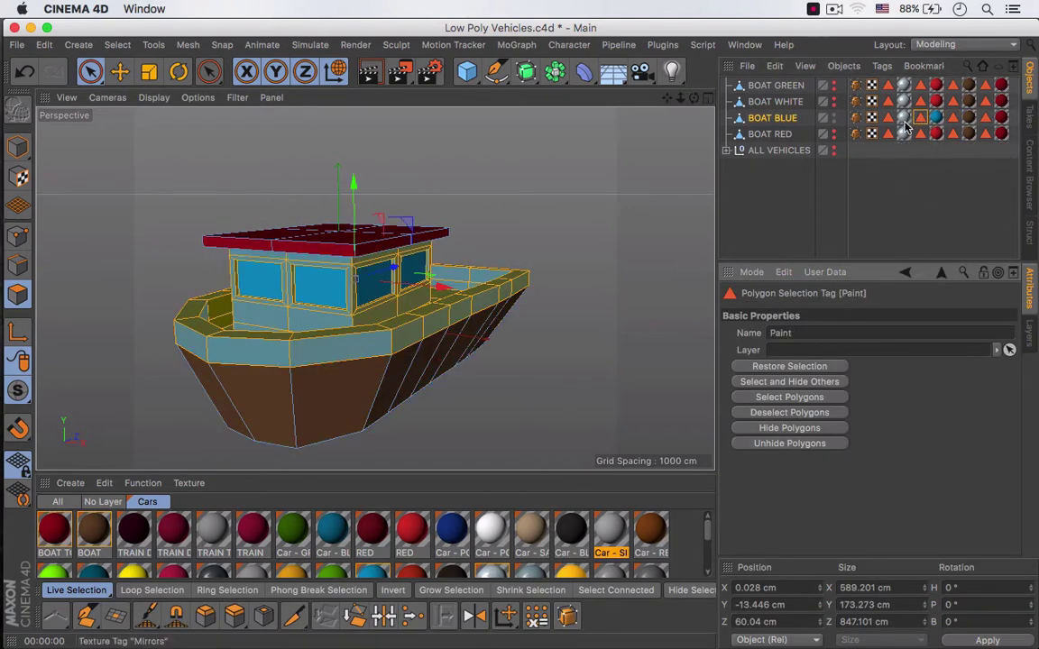
click(904, 120)
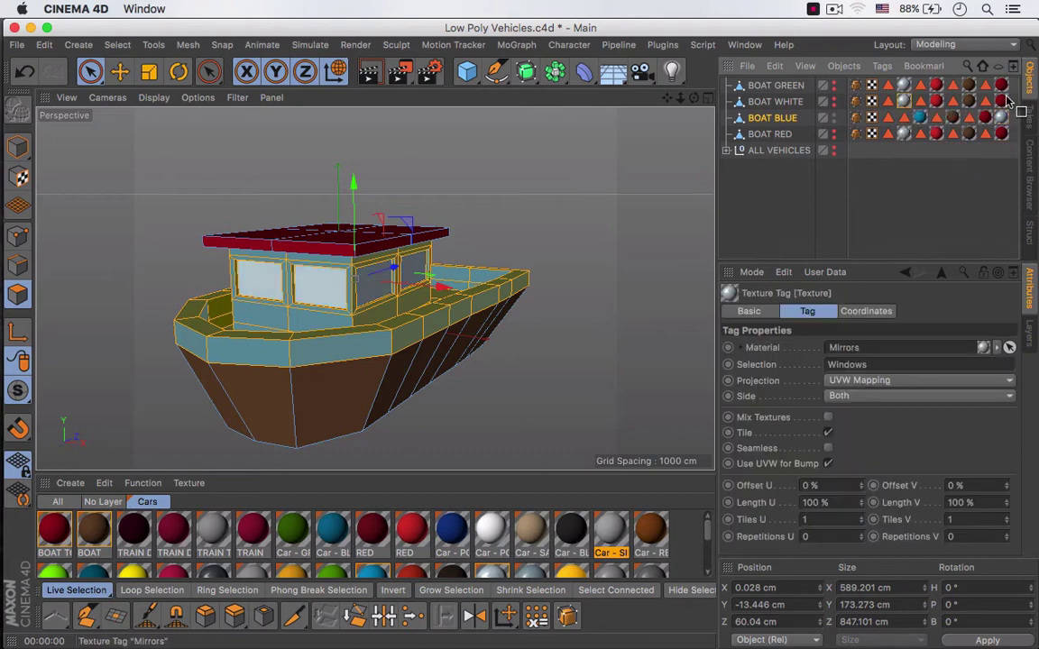
drag(1013, 102, 1017, 87)
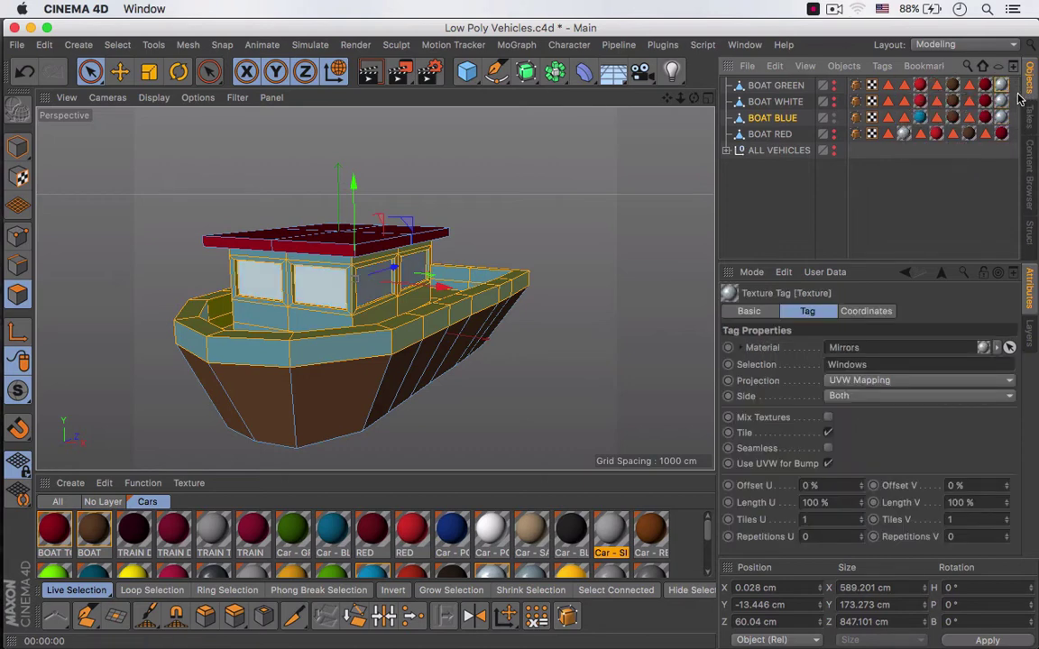
click(884, 221)
Replace BOAT BLUE's BOAT TOP texture tag with a Car - POLICE BLUE tag restricted to the TOP selection.
alt+right_drag(517, 273, 487, 292)
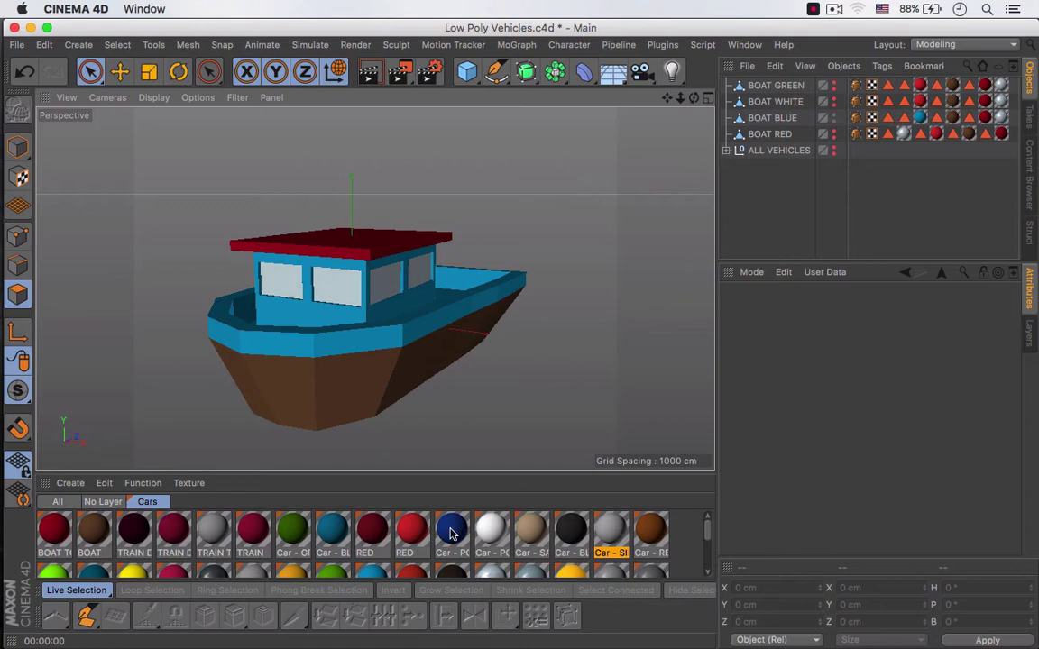
click(452, 532)
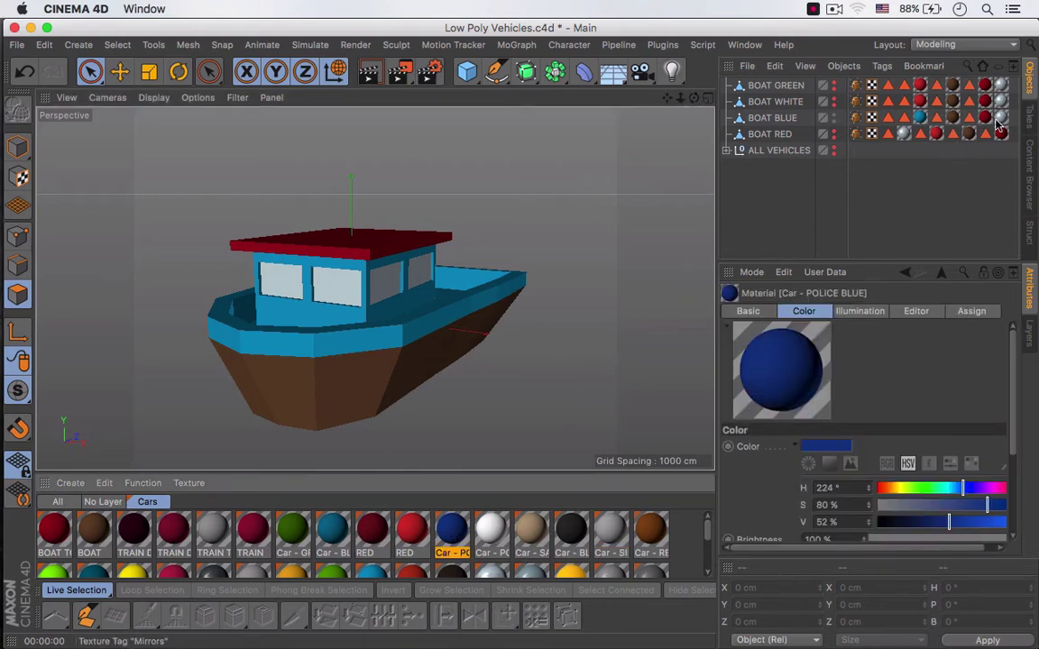
click(986, 119)
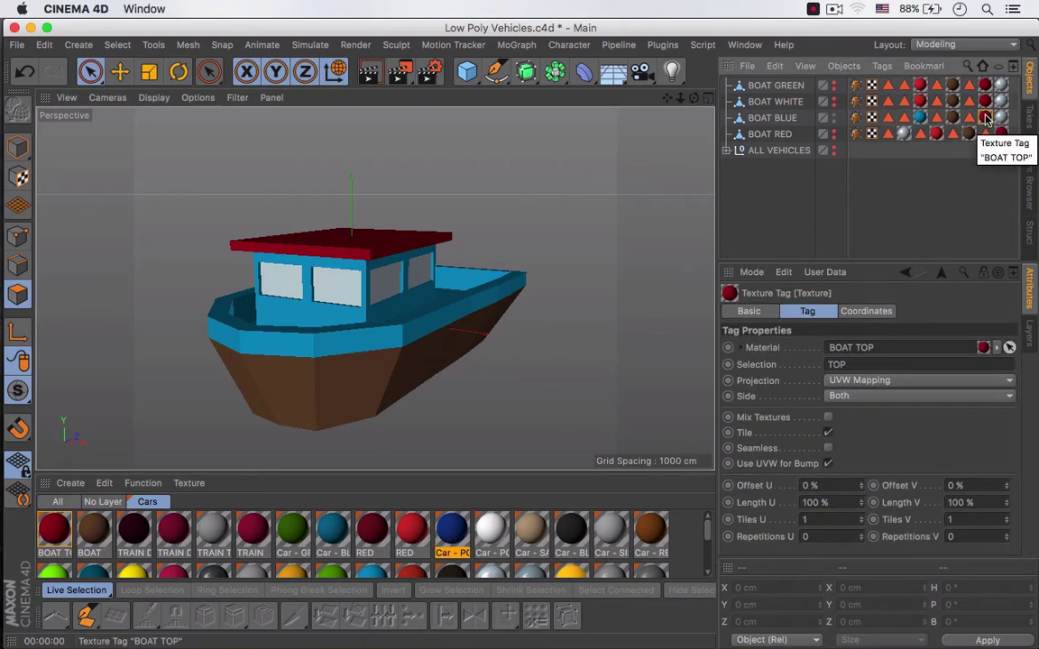
key(Delete)
drag(452, 531, 774, 118)
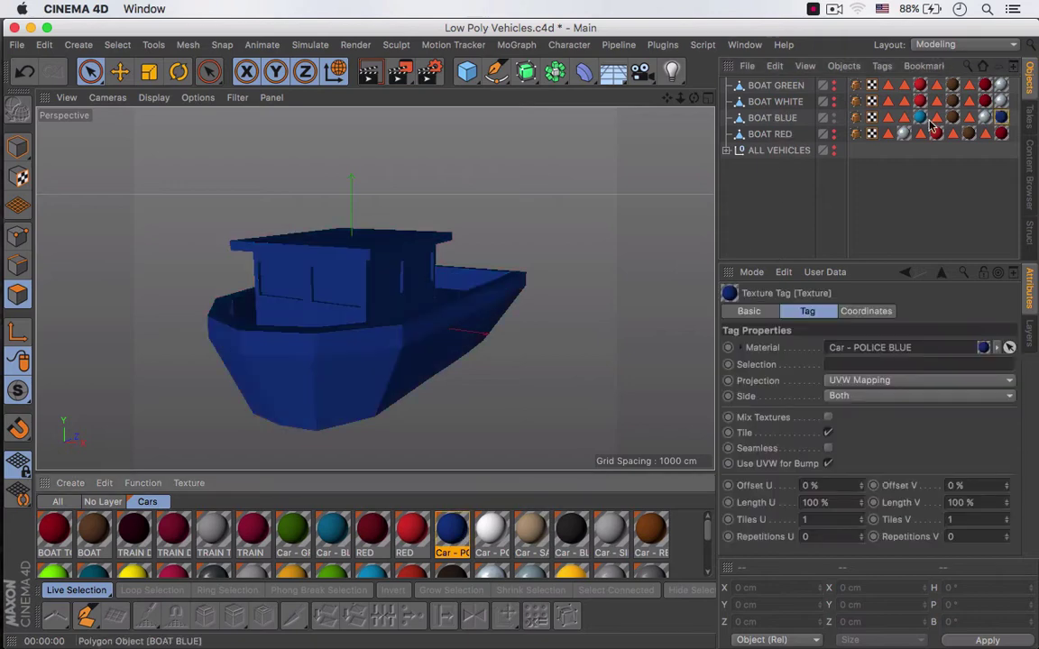
drag(1002, 119, 978, 120)
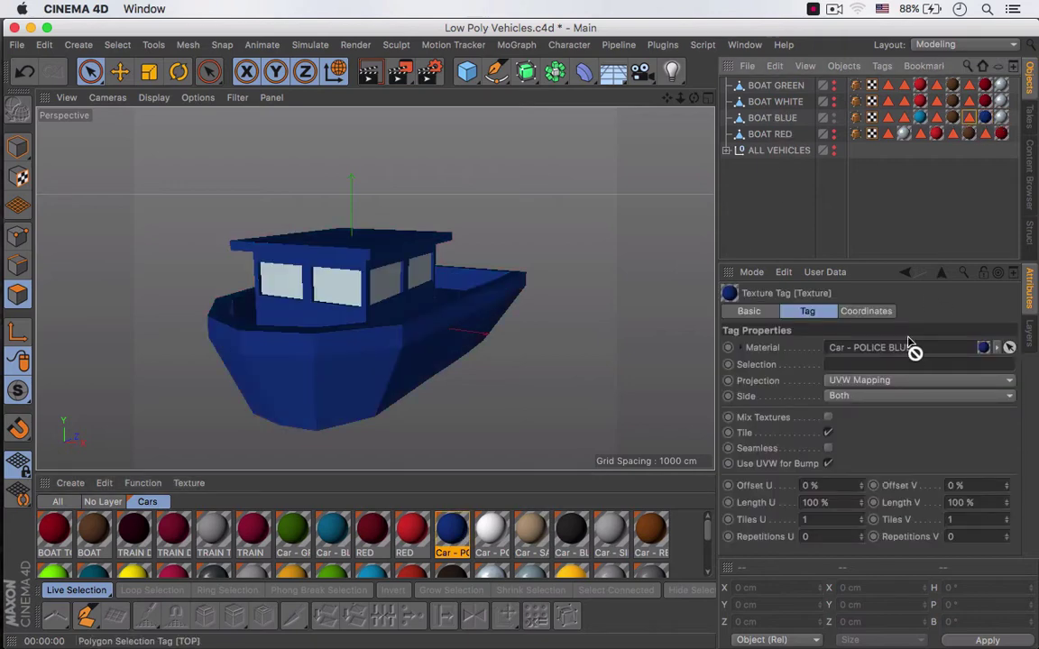
click(900, 239)
Replace BOAT BLUE's Car - POLICE BLUE tag with a Car 02 - DARK BLUE tag restricted to the TOP selection.
drag(706, 533, 707, 538)
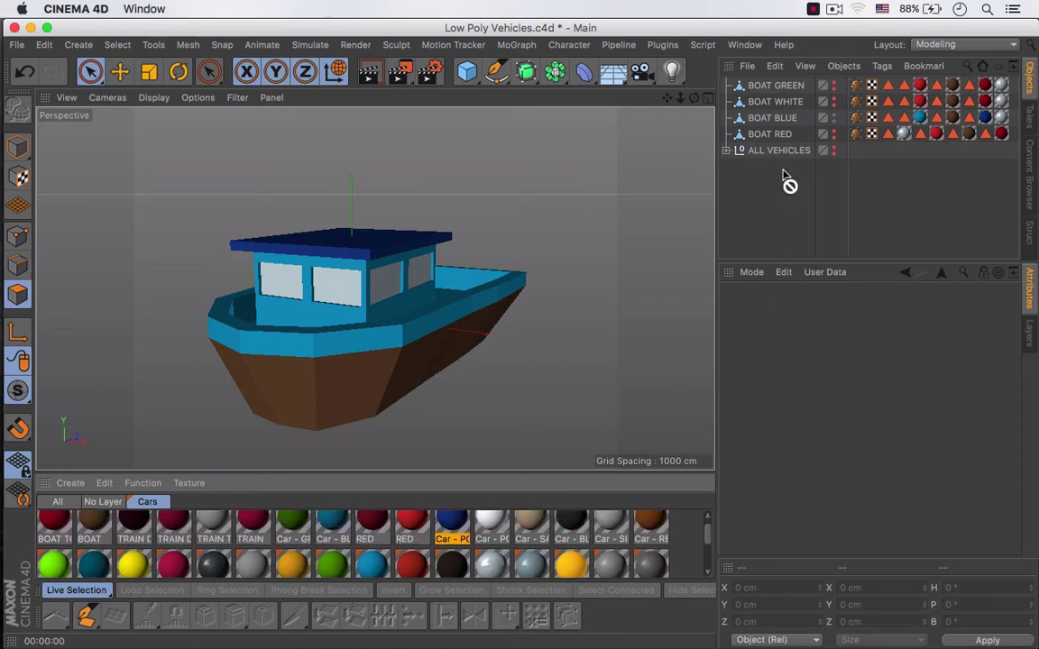
drag(781, 119, 783, 118)
drag(1016, 120, 985, 118)
drag(891, 254, 909, 255)
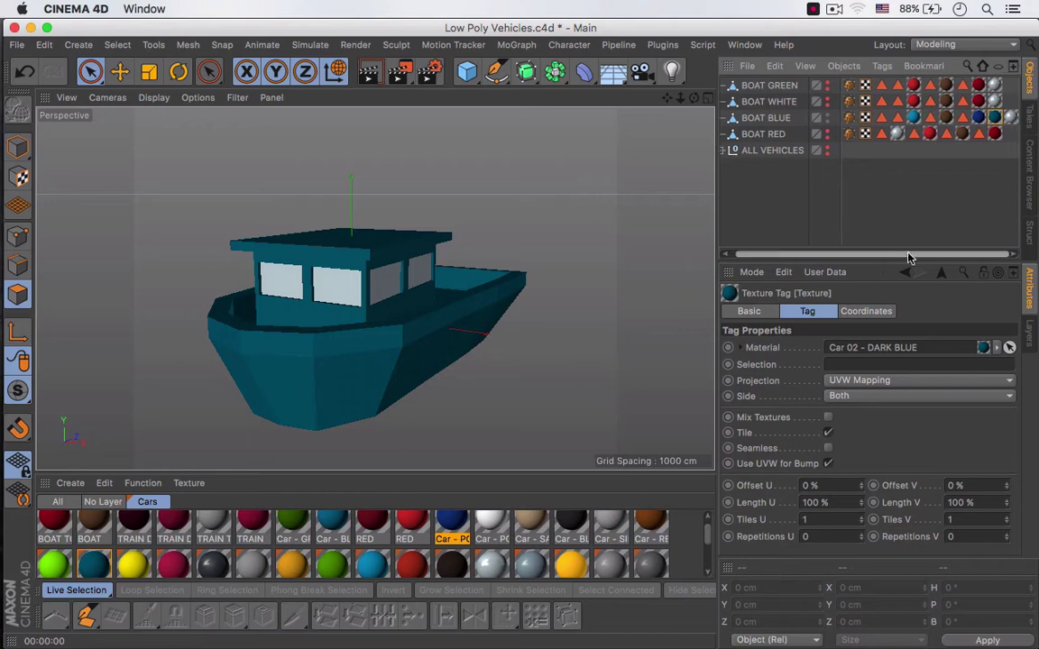
click(979, 118)
key(Delete)
click(987, 118)
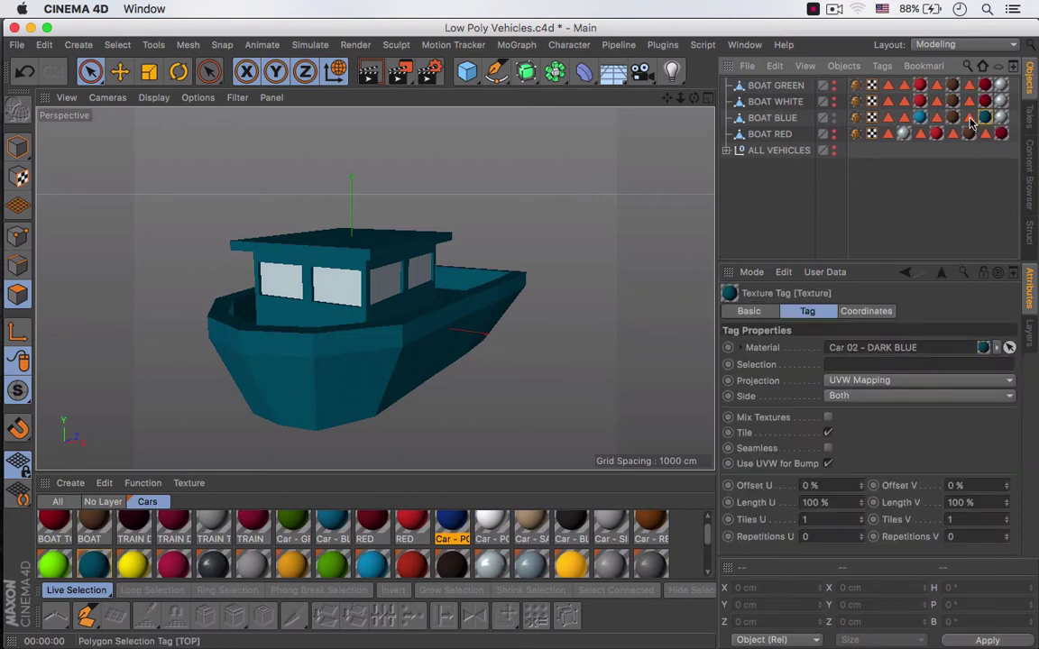
drag(920, 365, 919, 364)
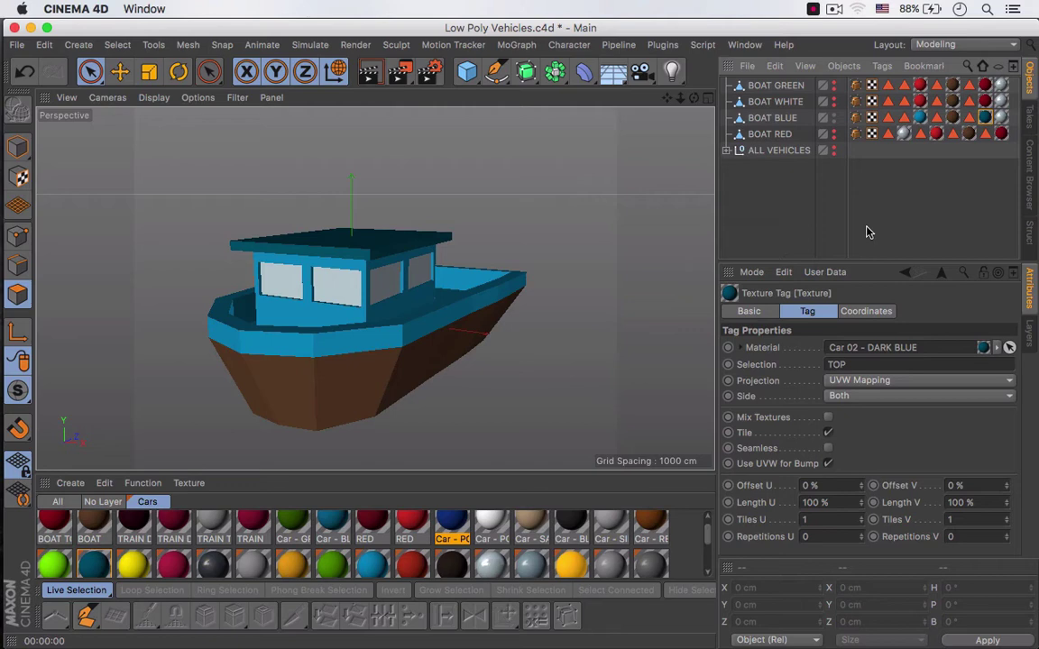
click(867, 232)
Show BOAT WHITE in the viewport instead of BOAT BLUE and rename it BOAT YELLOW.
alt+right_drag(419, 318, 382, 327)
alt+drag(340, 297, 281, 310)
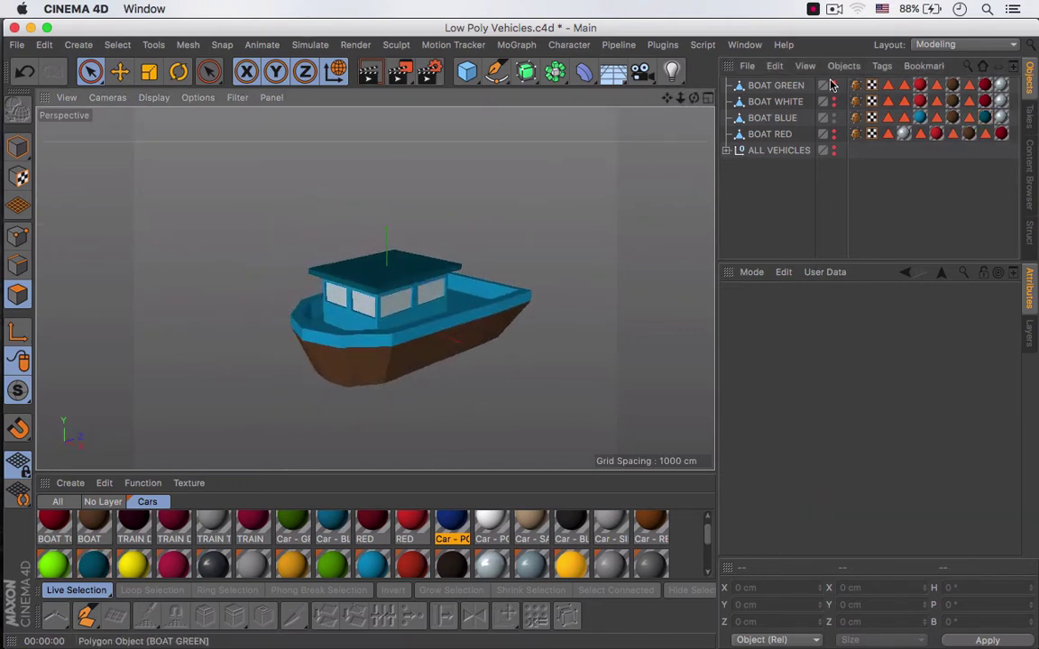
click(784, 105)
alt+middle_drag(577, 300, 572, 272)
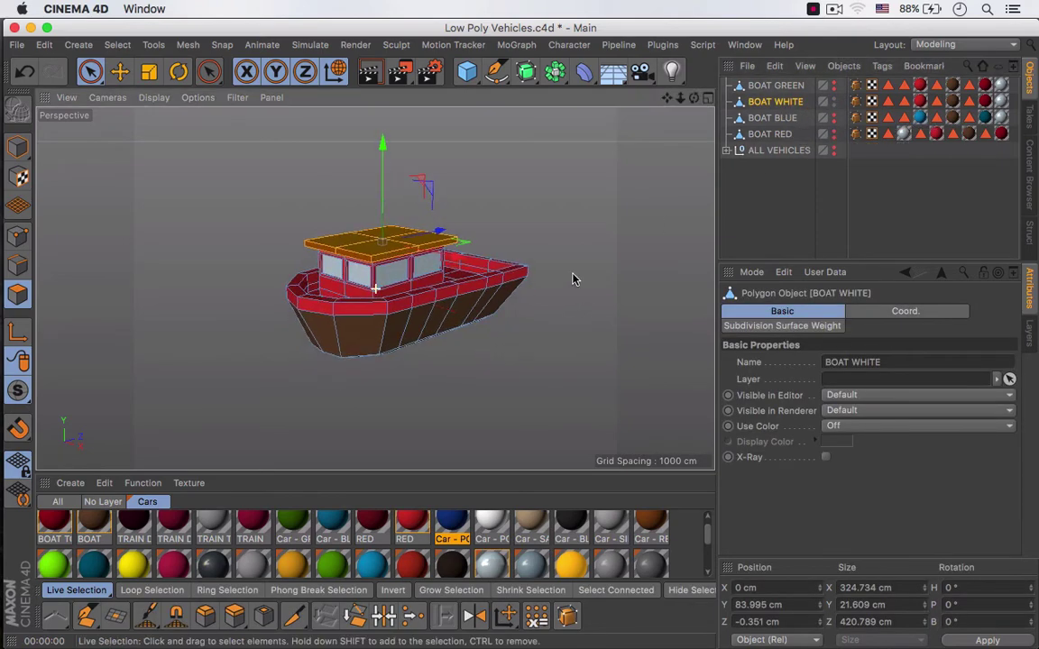
double_click(779, 103)
text(BOAT YELLOW)
key(Return)
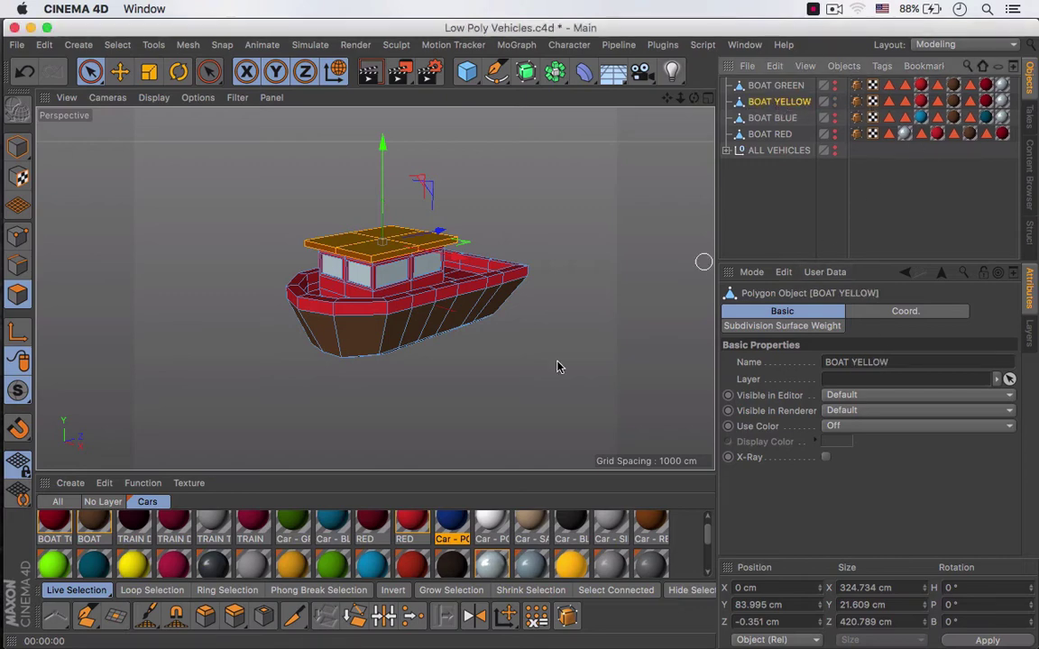
Replace BOAT YELLOW's RED texture tag with a Car - YELLOW tag restricted to the Paint selection.
click(293, 569)
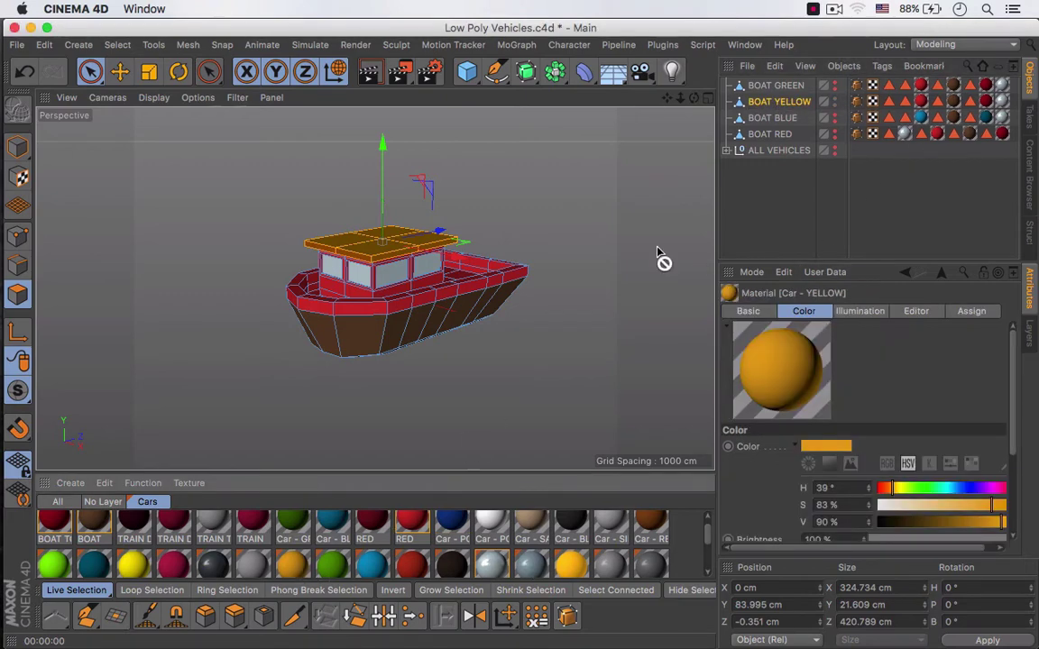
drag(824, 101, 825, 102)
drag(906, 255, 938, 256)
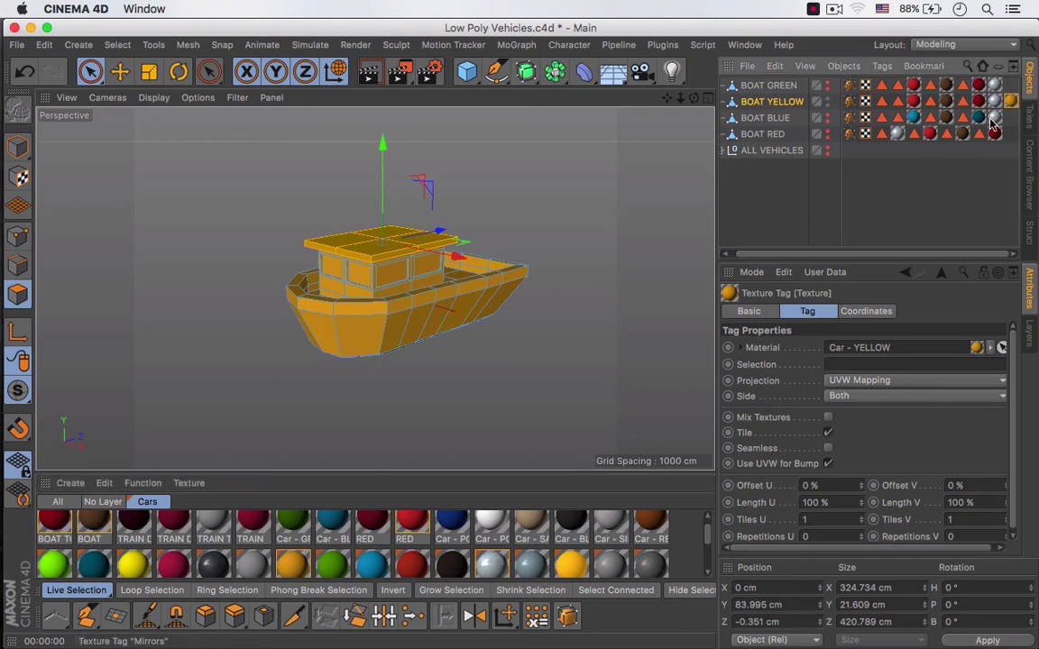
drag(916, 106, 917, 103)
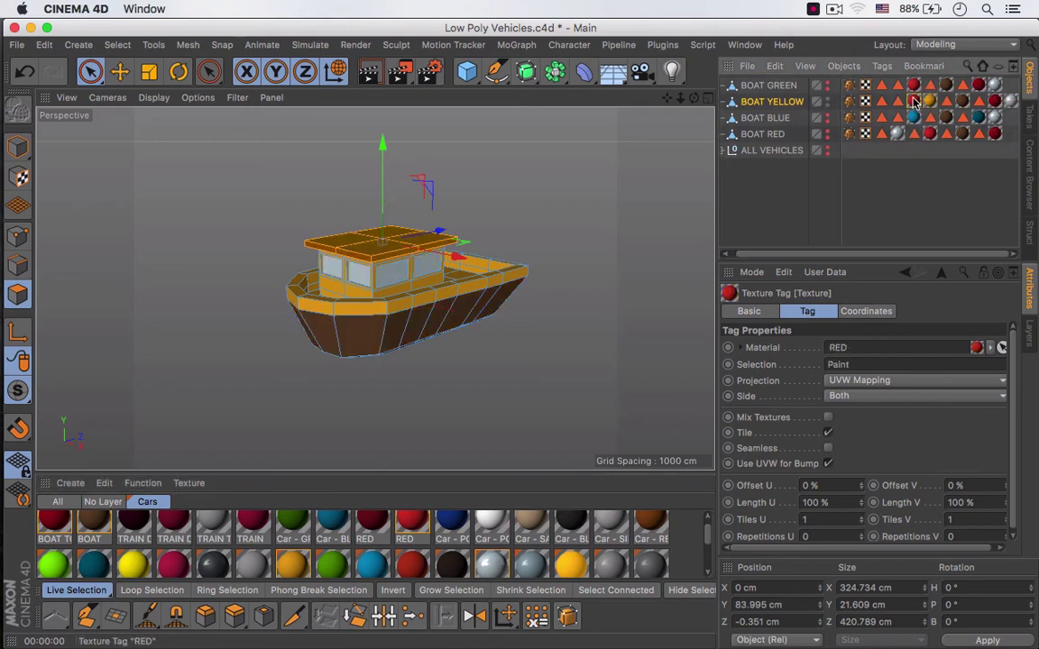
key(Delete)
click(920, 102)
drag(905, 102, 901, 244)
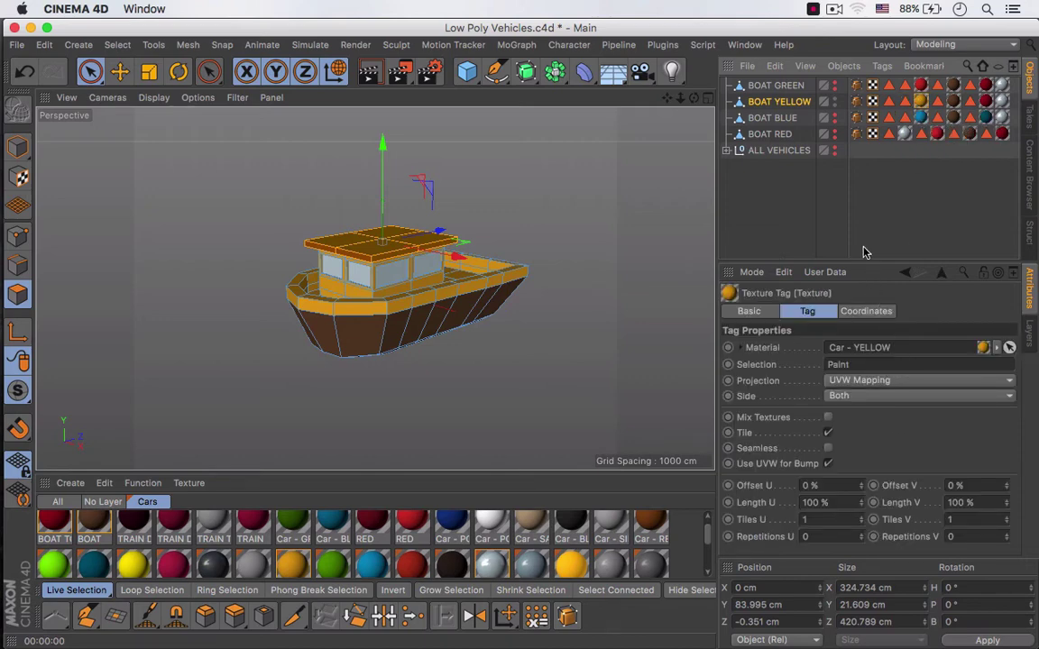
click(835, 248)
Replace BOAT YELLOW's BOAT TOP texture tag with the brown Car - RED material restricted to the TOP selection.
scroll(421, 303, up, 2)
drag(708, 537, 873, 189)
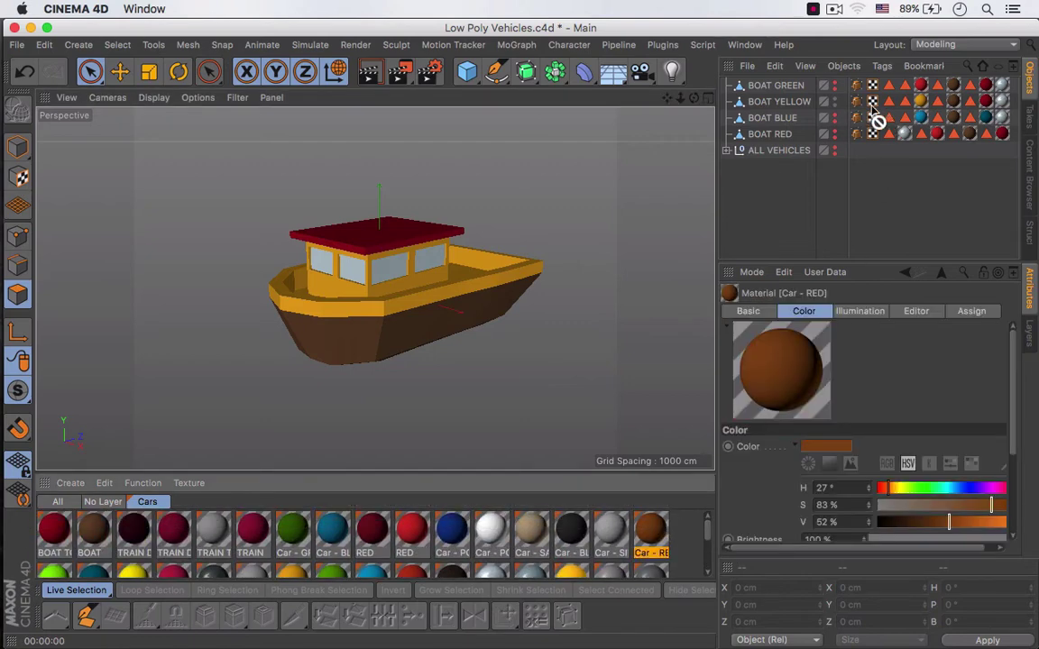
drag(803, 106, 803, 104)
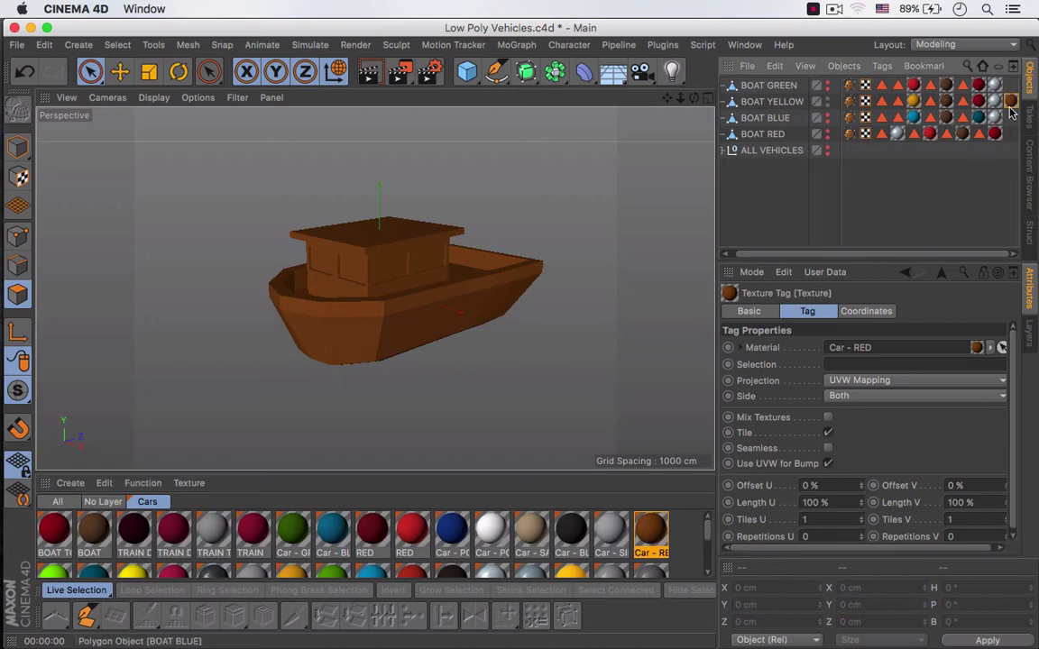
drag(974, 111, 985, 104)
click(981, 102)
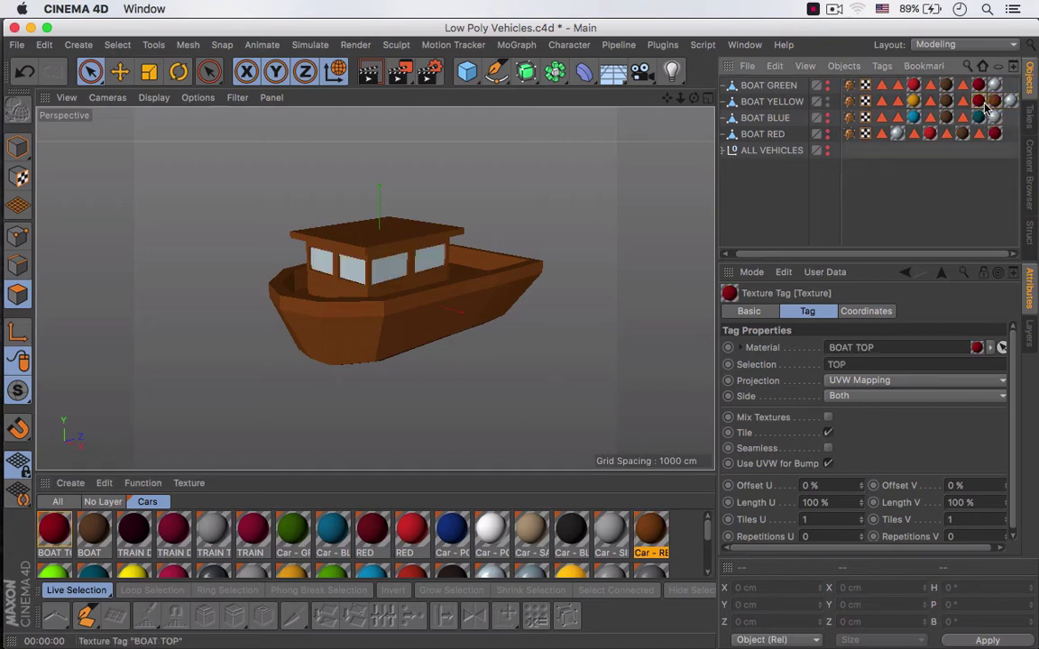
key(Delete)
click(971, 102)
click(986, 102)
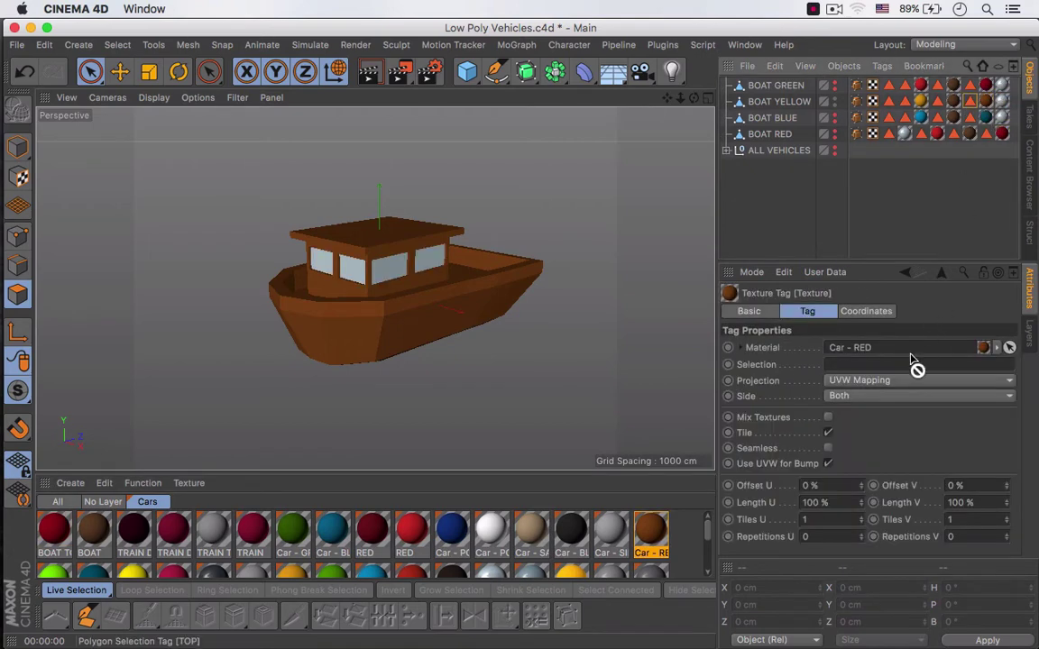
drag(912, 361, 913, 365)
click(818, 177)
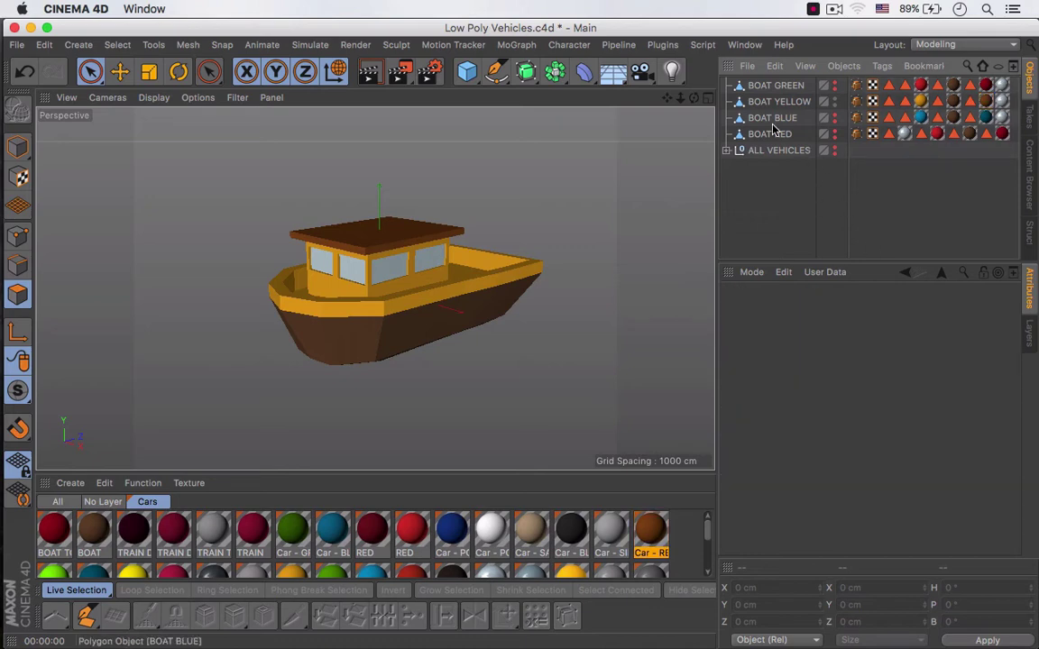
Replace BOAT GREEN's RED tag with the bright Car - GREEN material on the Paint selection, and show this boat instead of BOAT YELLOW.
click(772, 85)
drag(707, 528, 707, 539)
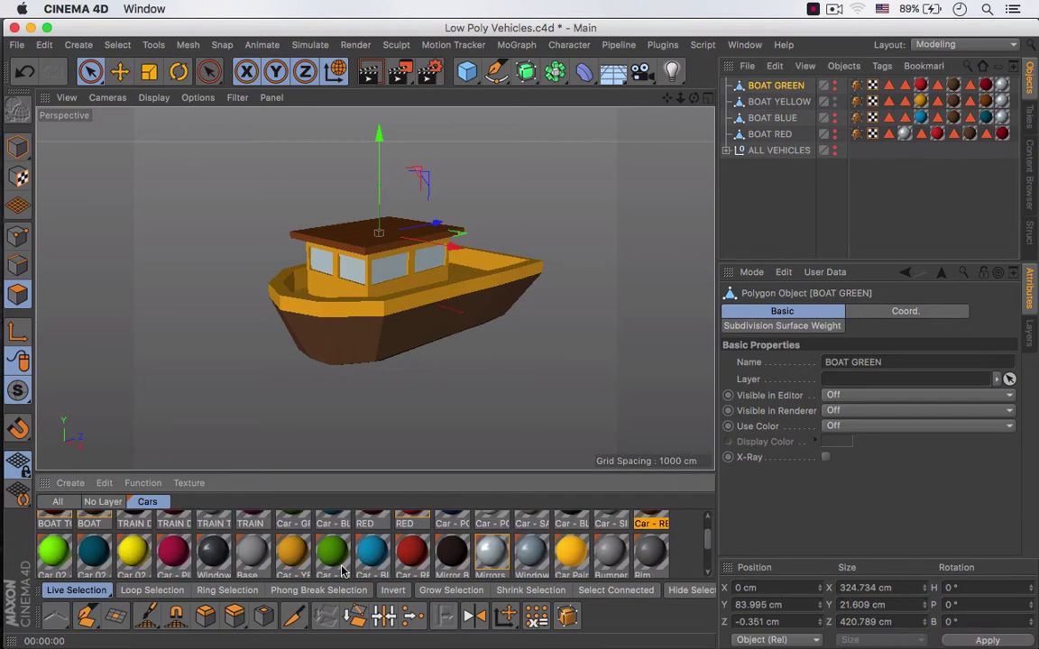
drag(805, 117, 783, 88)
drag(840, 255, 868, 255)
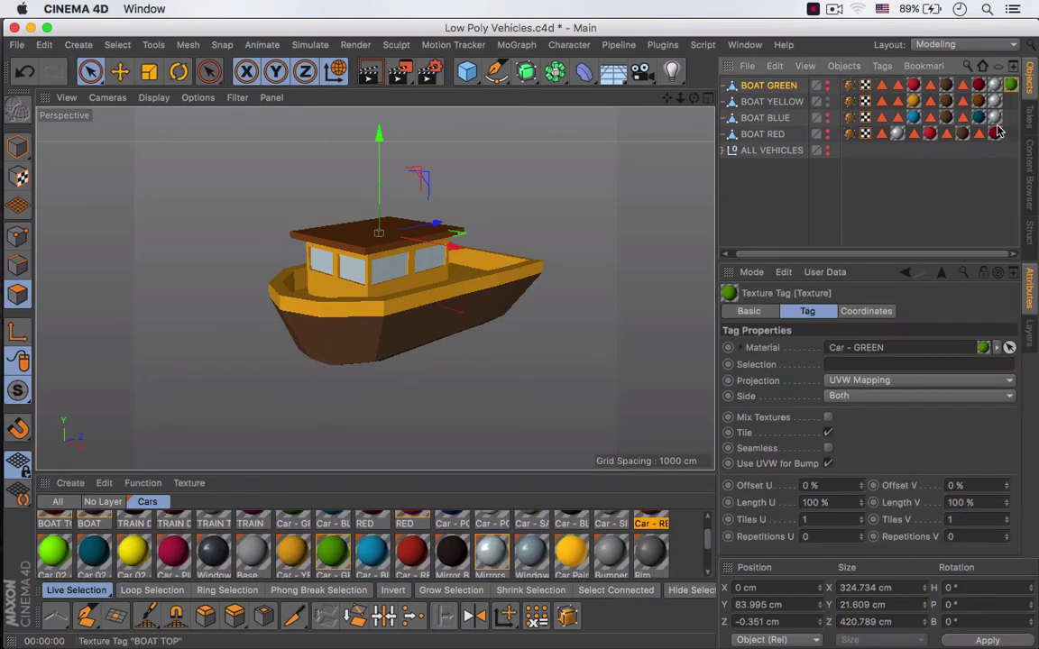
drag(911, 87, 913, 87)
click(931, 88)
key(Delete)
click(919, 90)
drag(875, 353, 907, 363)
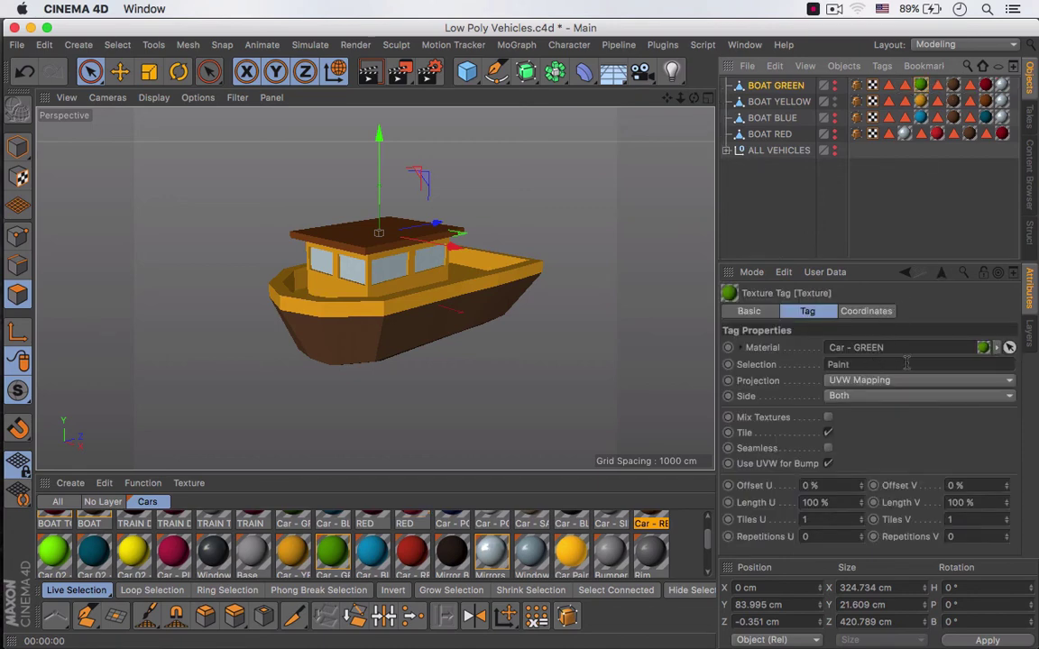
alt+double_click(835, 104)
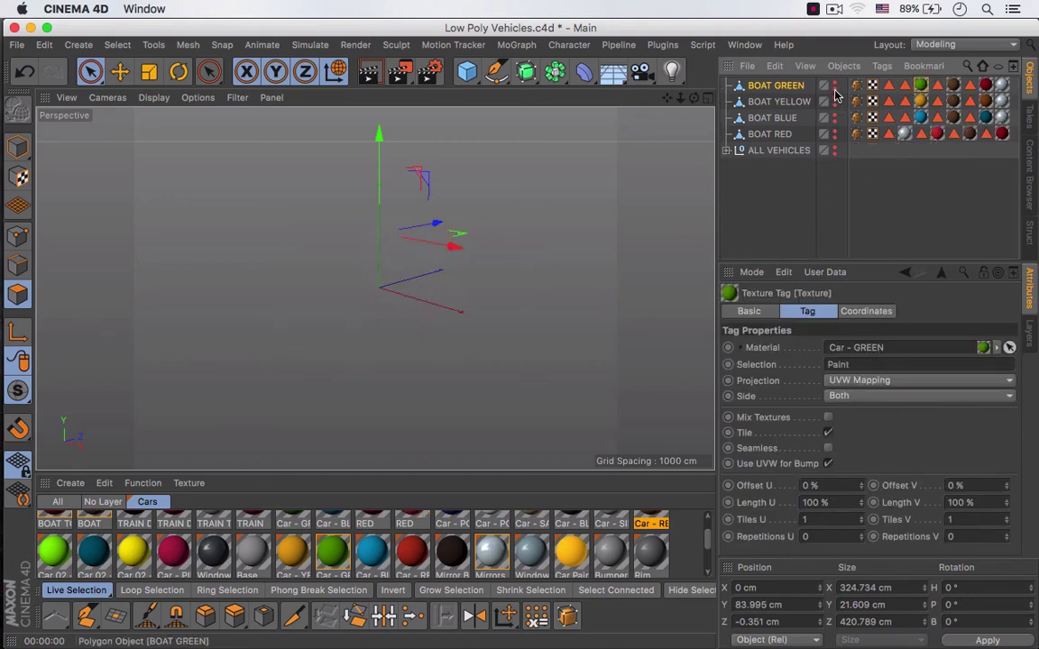
alt+click(835, 89)
Replace BOAT GREEN's BOAT TOP texture tag with the dark Car - GREEN material restricted to the TOP selection.
drag(706, 545, 707, 528)
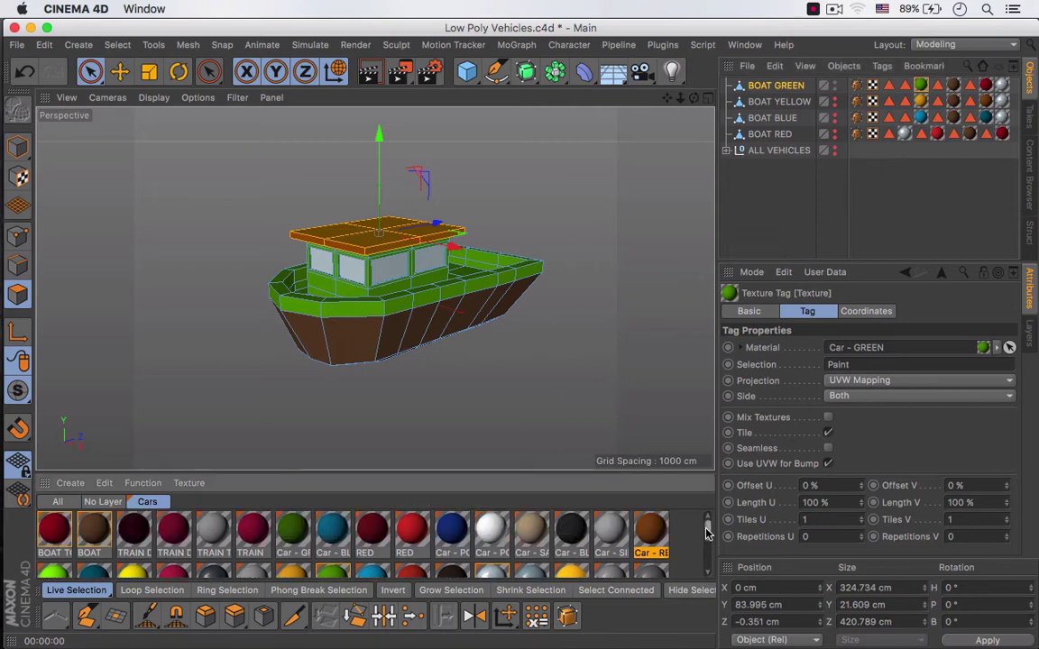
click(292, 534)
drag(794, 91, 795, 90)
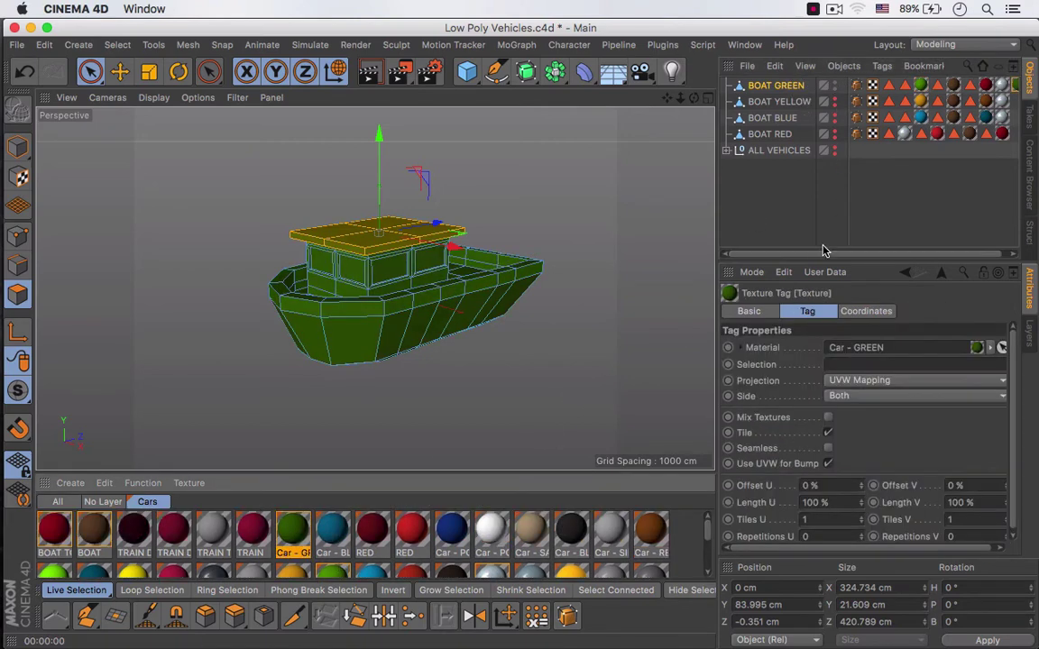
drag(976, 86, 979, 88)
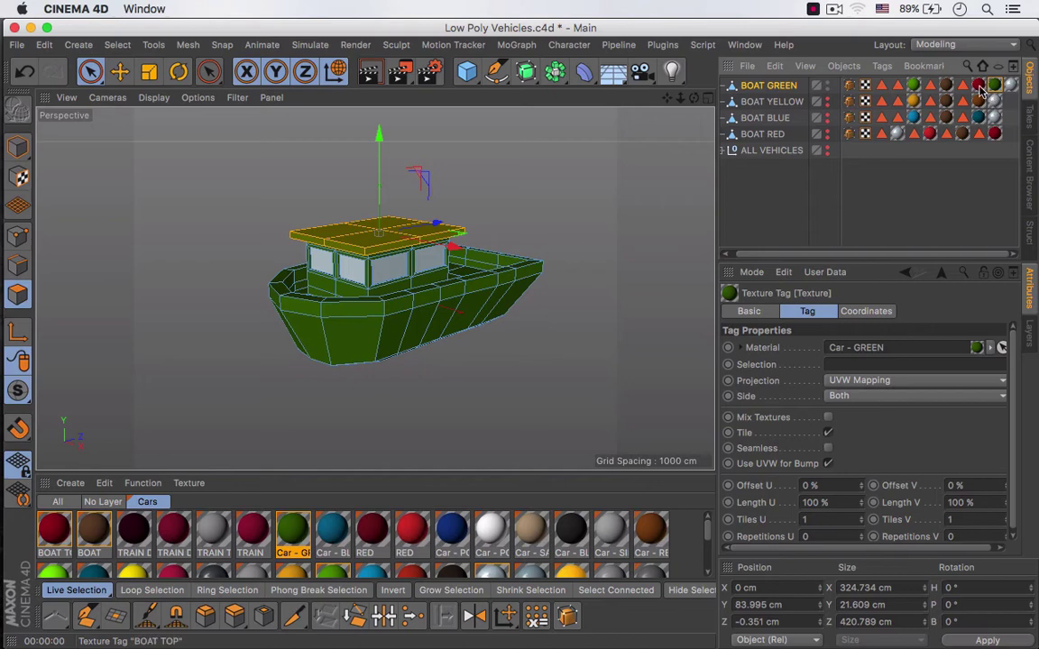
key(Delete)
click(987, 87)
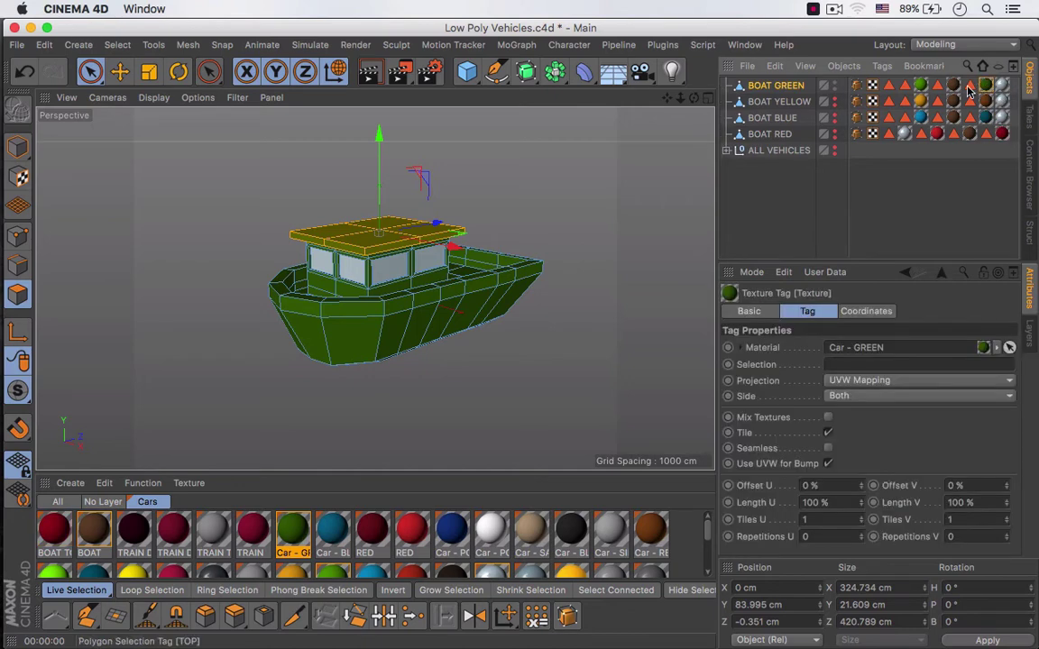
drag(894, 354, 892, 365)
click(801, 198)
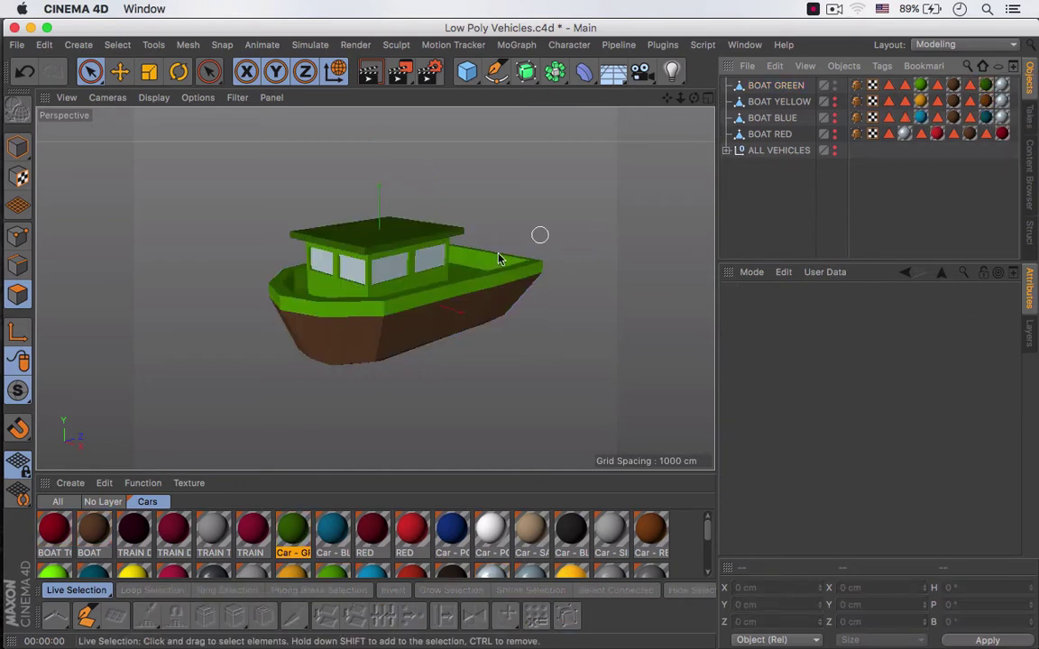
Render a viewport preview of the green boat from a more distant angle.
scroll(424, 285, down, 4)
alt+drag(390, 285, 588, 274)
alt+right_drag(402, 304, 342, 324)
alt+middle_drag(386, 312, 360, 299)
key(super+r)
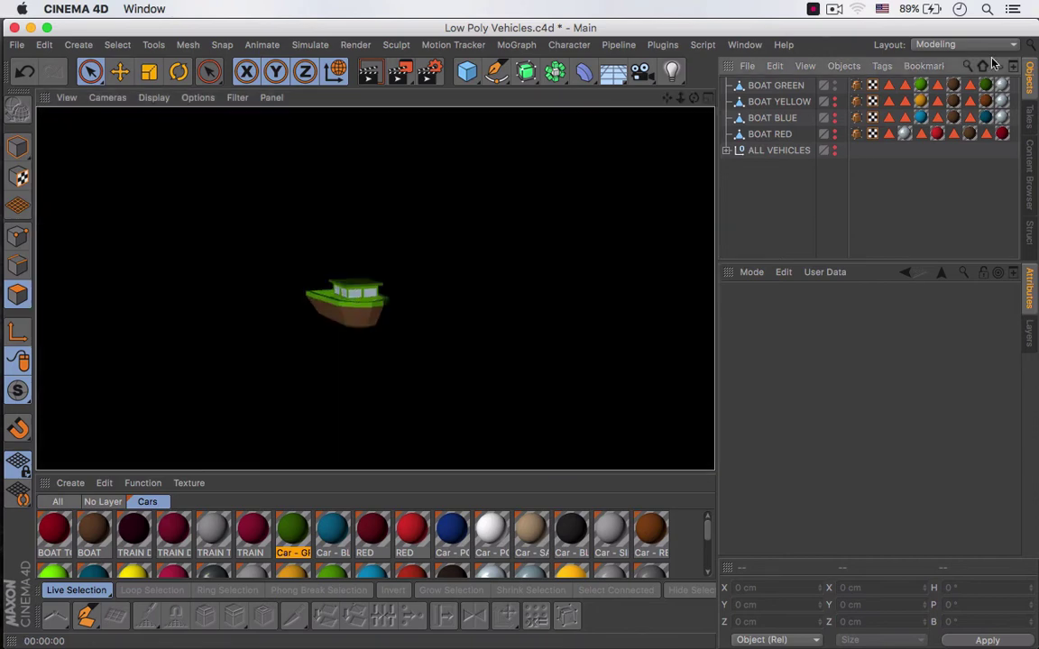
Make all four boats visible and move BOAT BLUE, BOAT YELLOW and BOAT GREEN together along the X axis, clear of BOAT RED.
click(763, 136)
alt+click(835, 137)
click(783, 86)
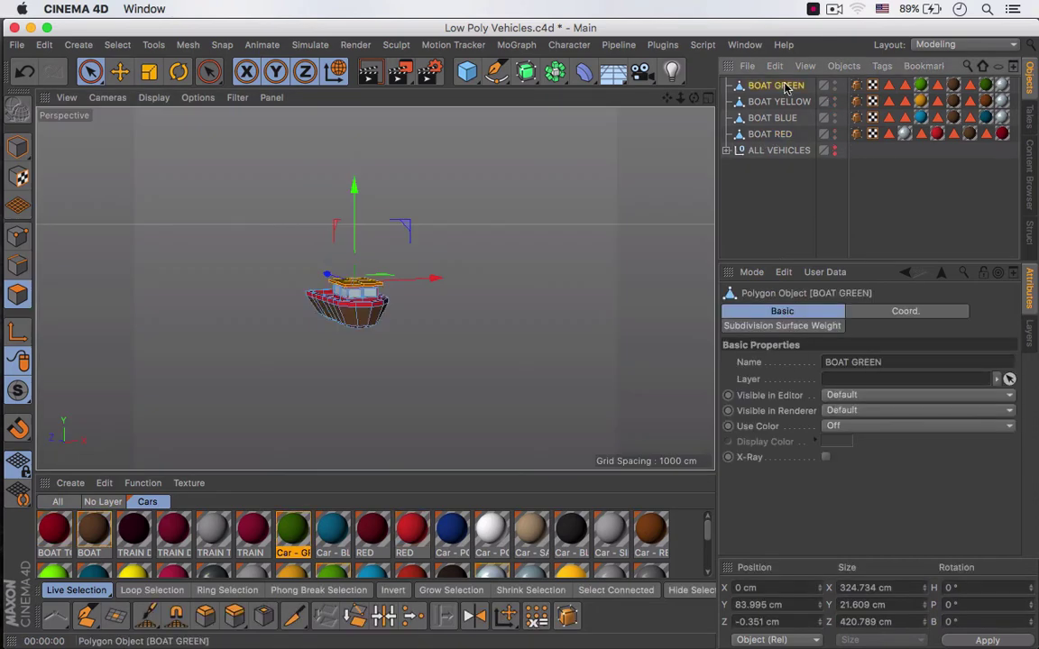
scroll(488, 275, up, 4)
mouse_move(488, 275)
alt+mouse_down()
mouse_move(308, 322)
mouse_move(491, 288)
alt+mouse_up()
alt+middle_drag(491, 287, 406, 271)
click(778, 120)
shift+click(787, 89)
drag(408, 272, 592, 308)
alt+drag(424, 310, 465, 330)
alt+middle_drag(466, 331, 332, 344)
Move BOAT YELLOW and BOAT GREEN further along the X axis and place BOAT GREEN at the end of the row.
click(779, 103)
shift+click(781, 88)
drag(430, 276, 691, 266)
click(776, 86)
scroll(548, 338, down, 6)
alt+drag(530, 364, 451, 318)
click(784, 171)
Group the four boats under one null object and name it BOATS.
click(771, 135)
shift+click(771, 86)
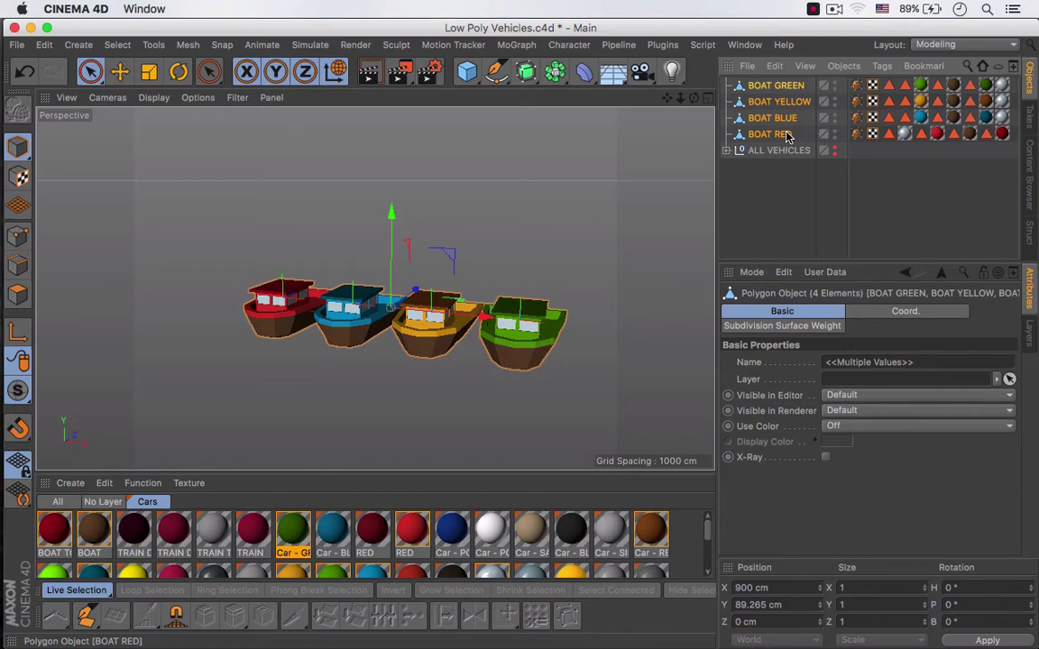
key(alt+g)
click(726, 86)
click(782, 105)
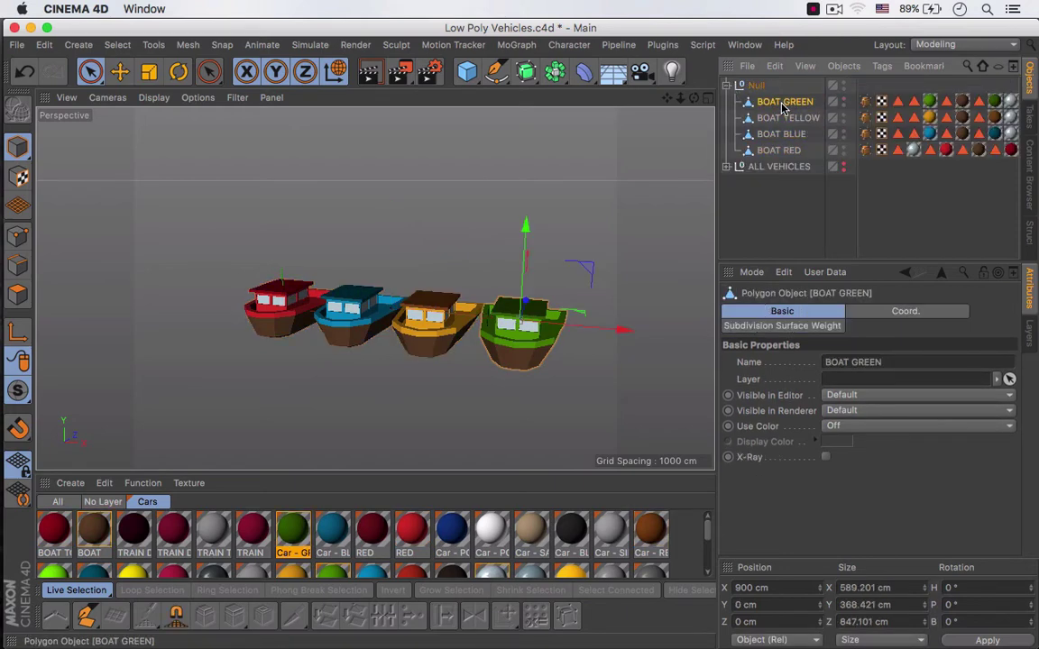
double_click(756, 89)
text(BOATS)
key(Return)
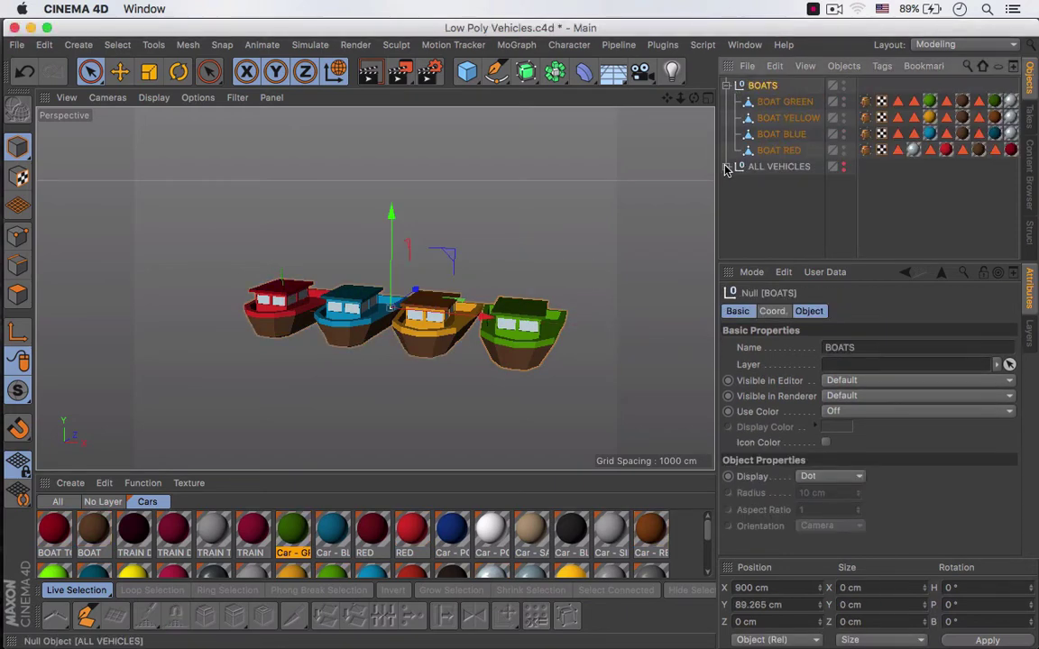
Nest the BOATS group inside ALL VEHICLES and make all the vehicles visible.
click(727, 168)
click(728, 86)
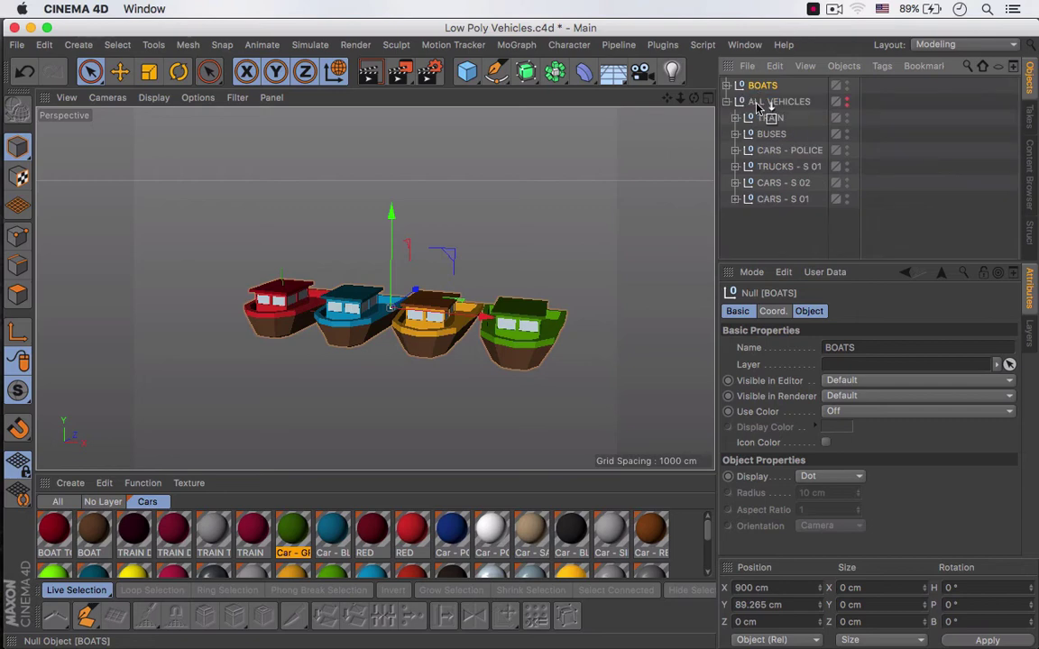
drag(758, 107, 763, 104)
alt+click(846, 89)
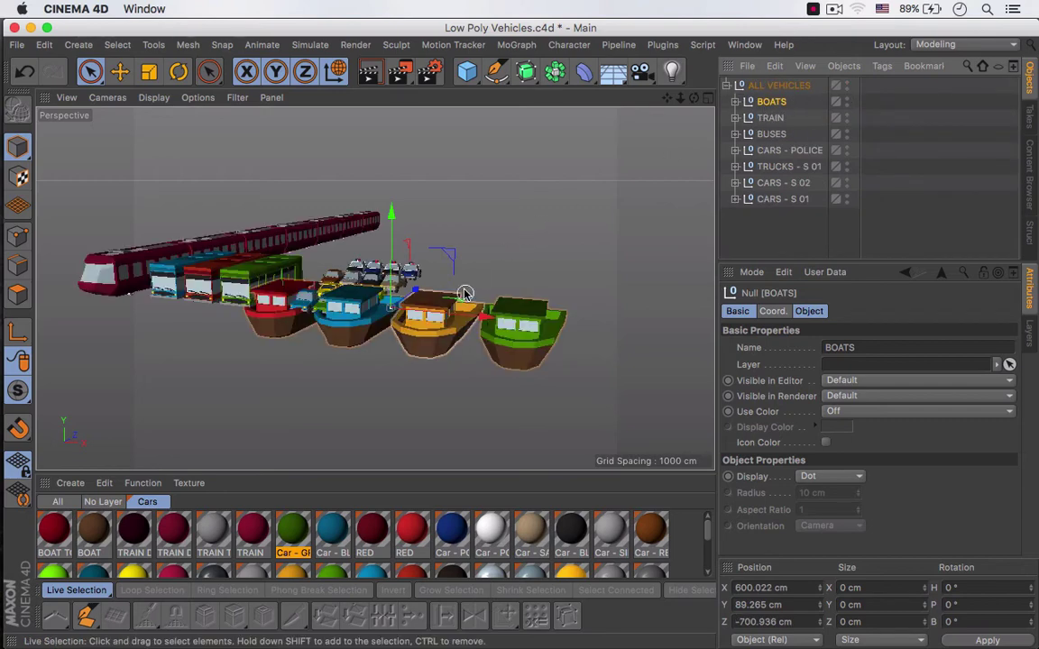
Move the BOATS group behind the buses and alongside the train, to about X -444 cm and Z 577 cm.
scroll(467, 302, up, 5)
drag(557, 344, 359, 317)
drag(312, 291, 399, 214)
alt+middle_drag(373, 256, 465, 312)
alt+right_drag(465, 312, 376, 459)
alt+drag(447, 354, 388, 433)
drag(599, 163, 551, 205)
drag(633, 293, 602, 283)
alt+drag(367, 293, 472, 233)
drag(605, 210, 623, 209)
alt+middle_drag(492, 281, 376, 290)
alt+right_drag(376, 290, 311, 311)
alt+drag(460, 284, 313, 288)
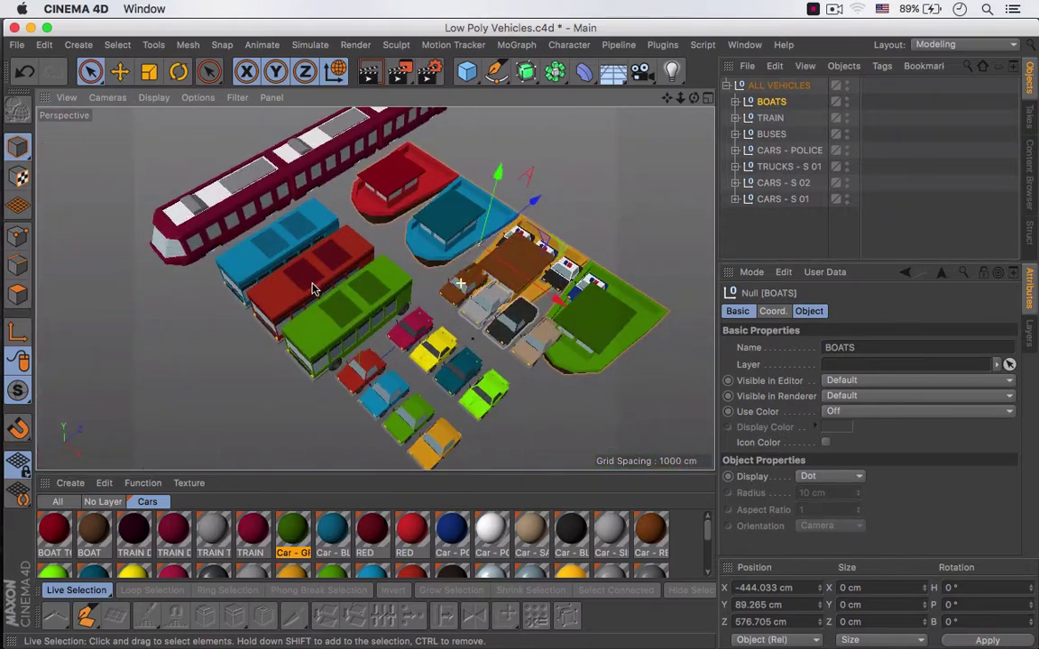
Expand the BOATS group and copy the X position shared by BOAT BLUE and BOAT RED.
click(767, 118)
click(735, 102)
click(785, 118)
shift+click(787, 136)
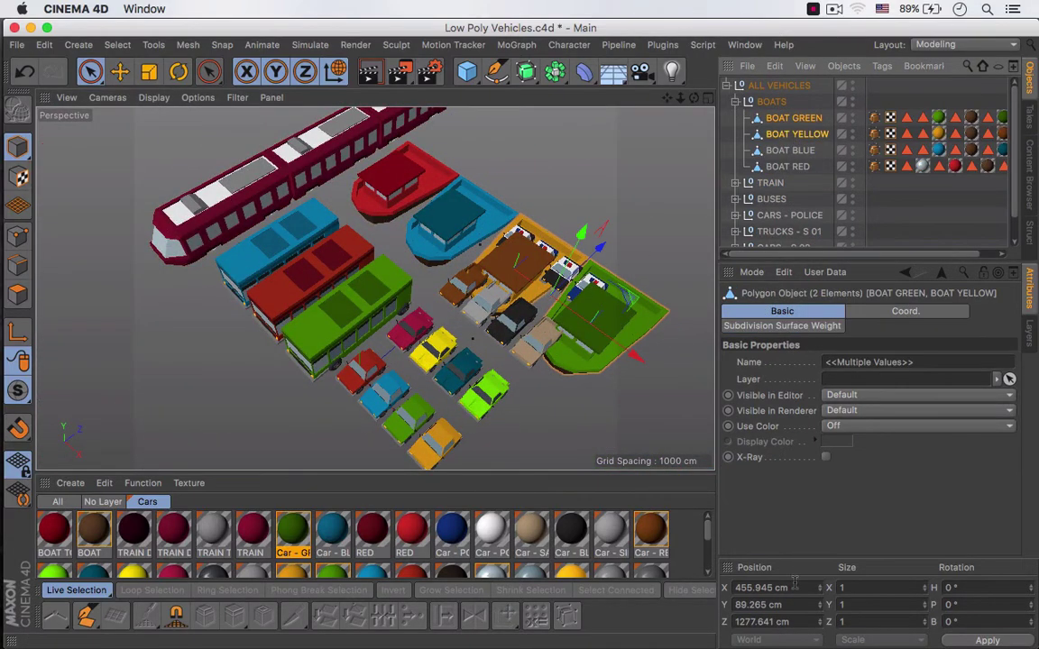
click(792, 150)
shift+click(790, 167)
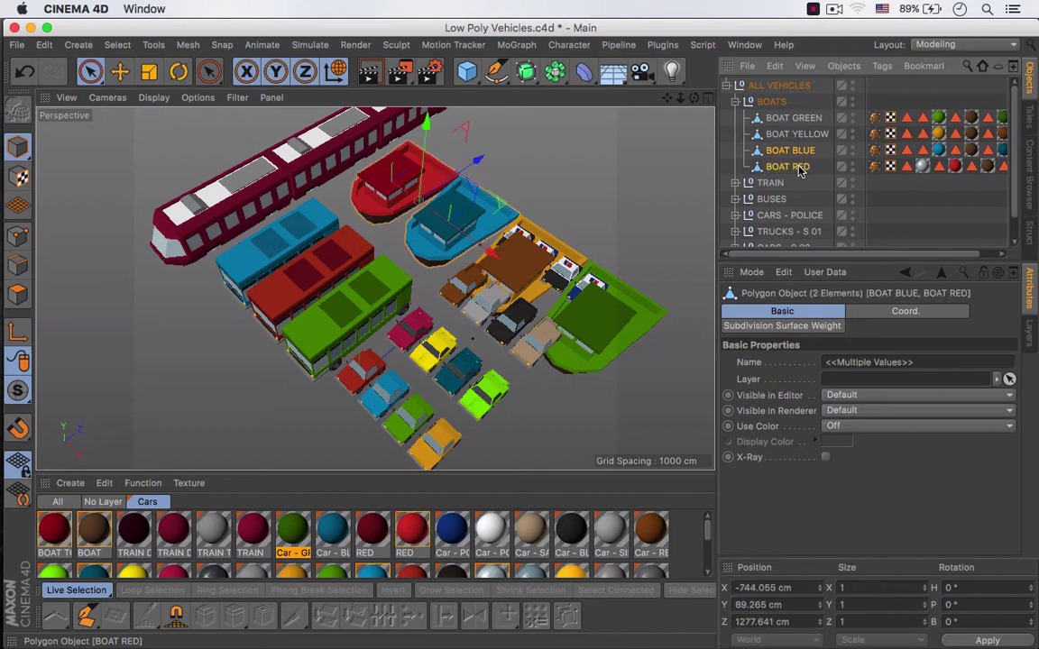
drag(795, 587, 692, 573)
key(super+c)
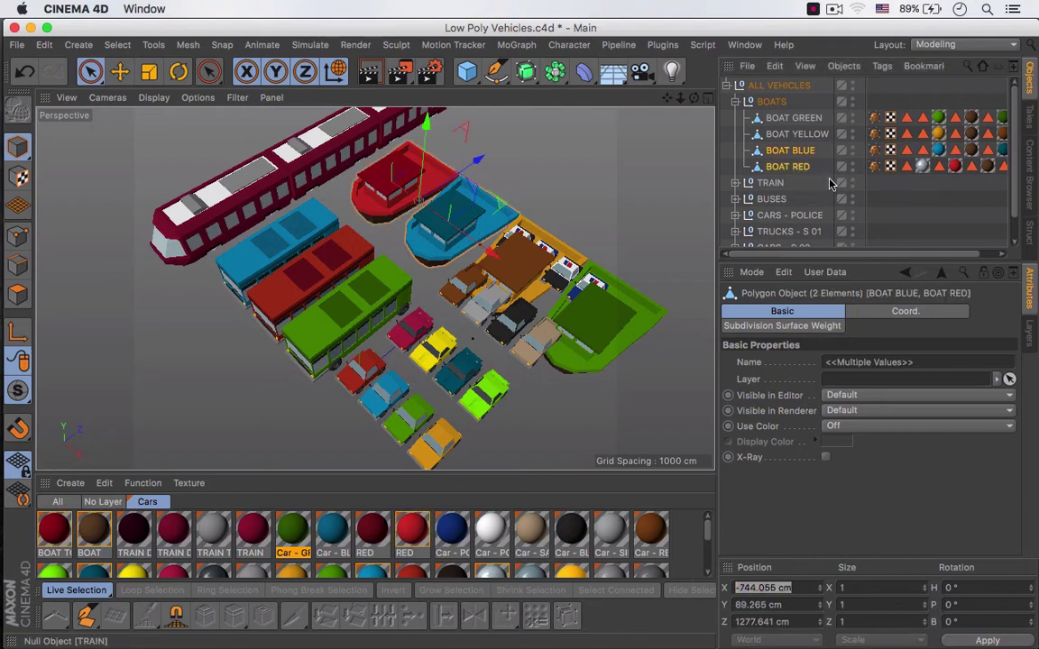
Set the X position of BOAT YELLOW and BOAT GREEN to -744.055 cm and move them about 1019 cm back along Z.
click(800, 135)
shift+click(800, 121)
drag(795, 587, 704, 576)
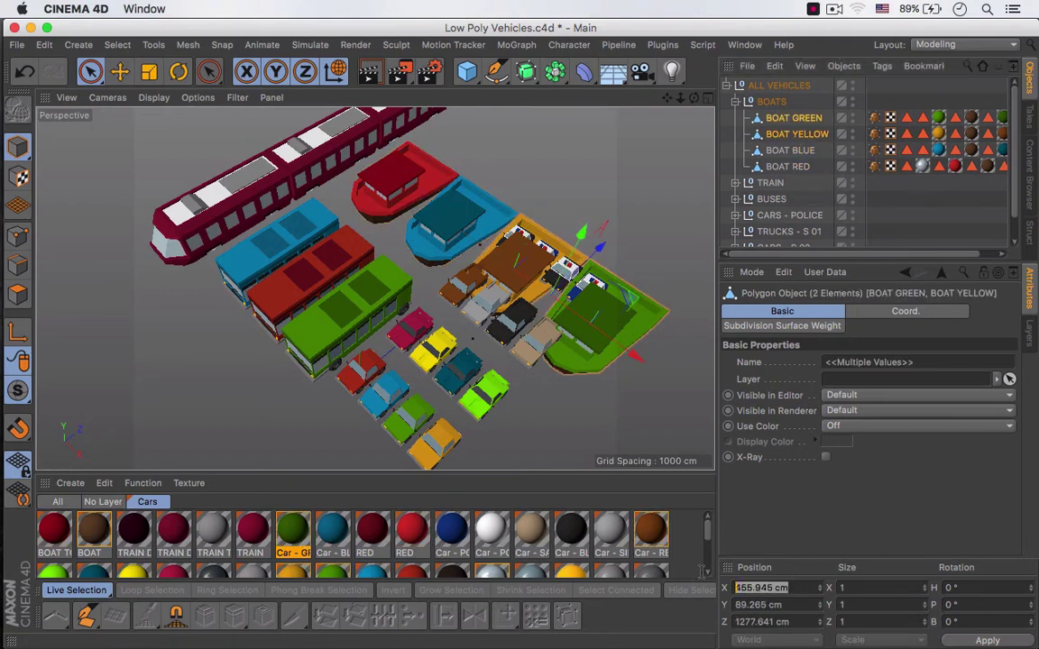
key(super+v)
key(Return)
drag(475, 161, 549, 113)
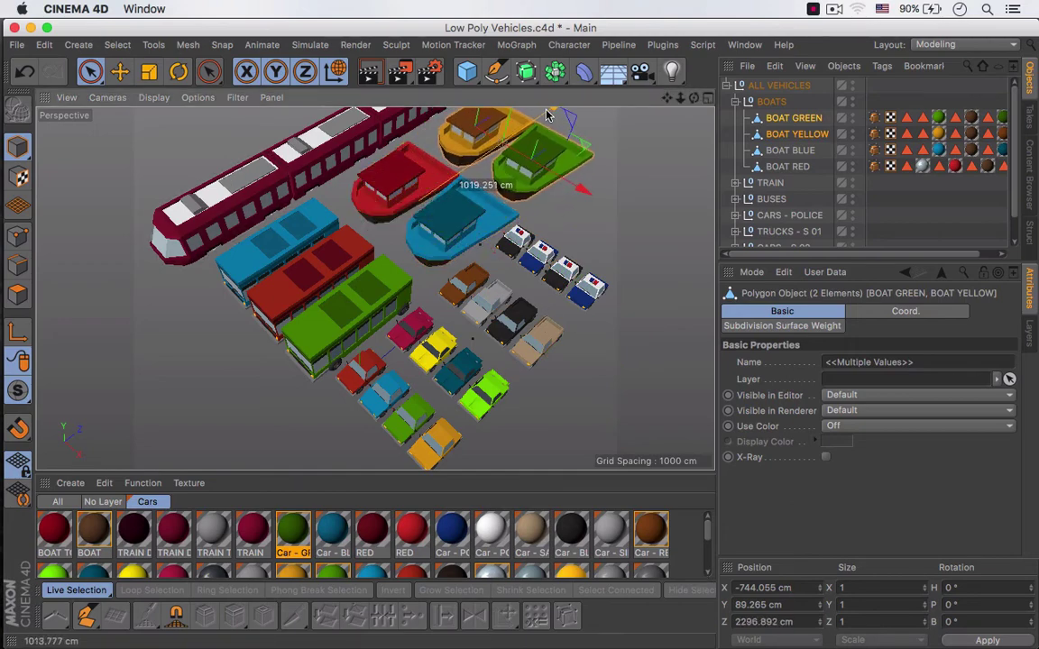
mouse_move(521, 201)
alt+mouse_down()
mouse_move(534, 123)
mouse_move(518, 198)
mouse_move(507, 200)
alt+mouse_up()
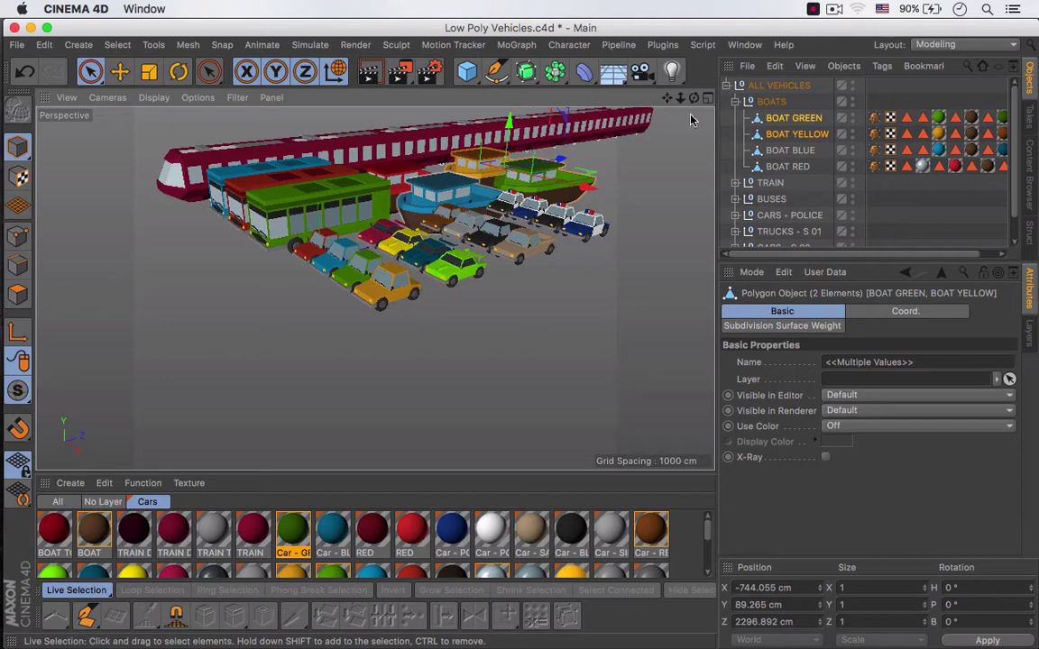
Select all four boats and raise them in the Right view to about Y 227 cm, bringing their hulls near ground level.
shift+click(783, 169)
click(783, 119)
shift+click(782, 167)
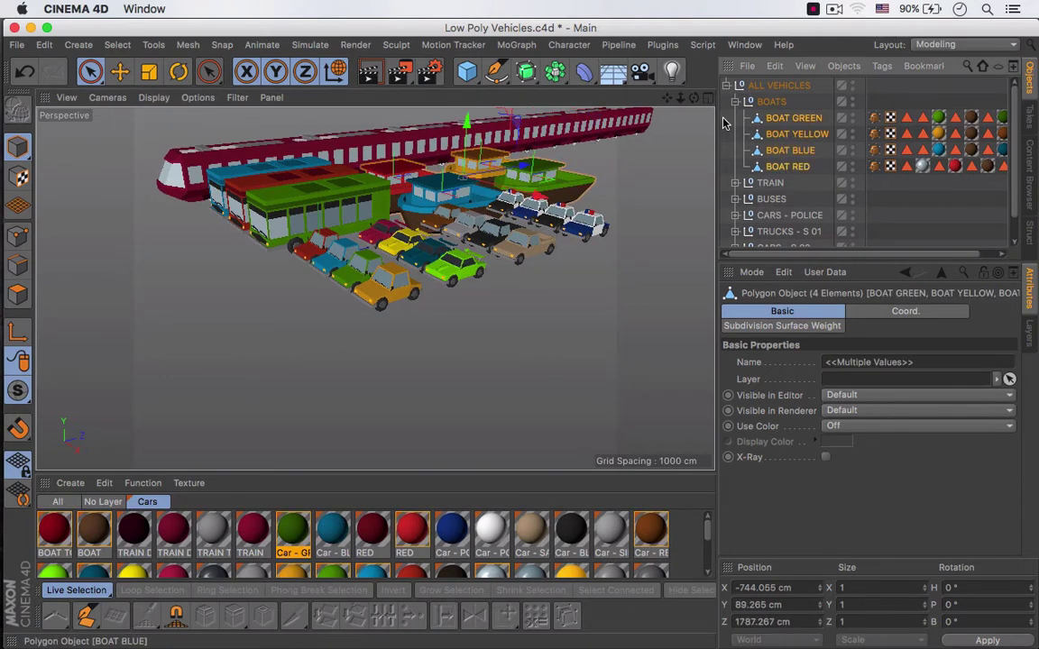
click(708, 98)
click(368, 289)
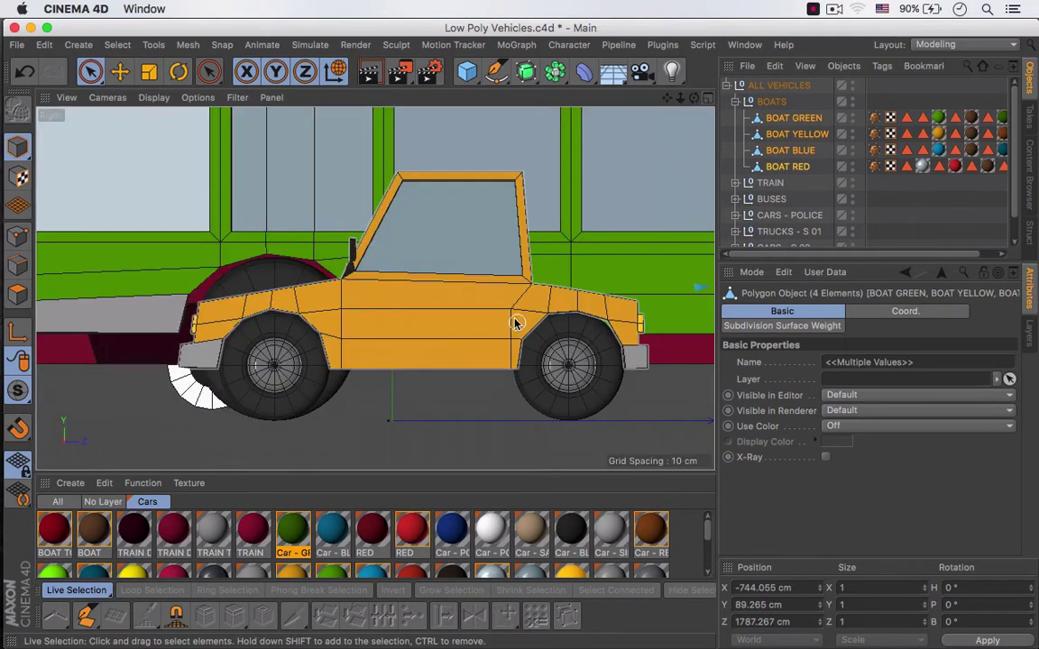
alt+right_drag(466, 323, 349, 348)
alt+middle_drag(447, 299, 293, 307)
scroll(293, 308, down, 8)
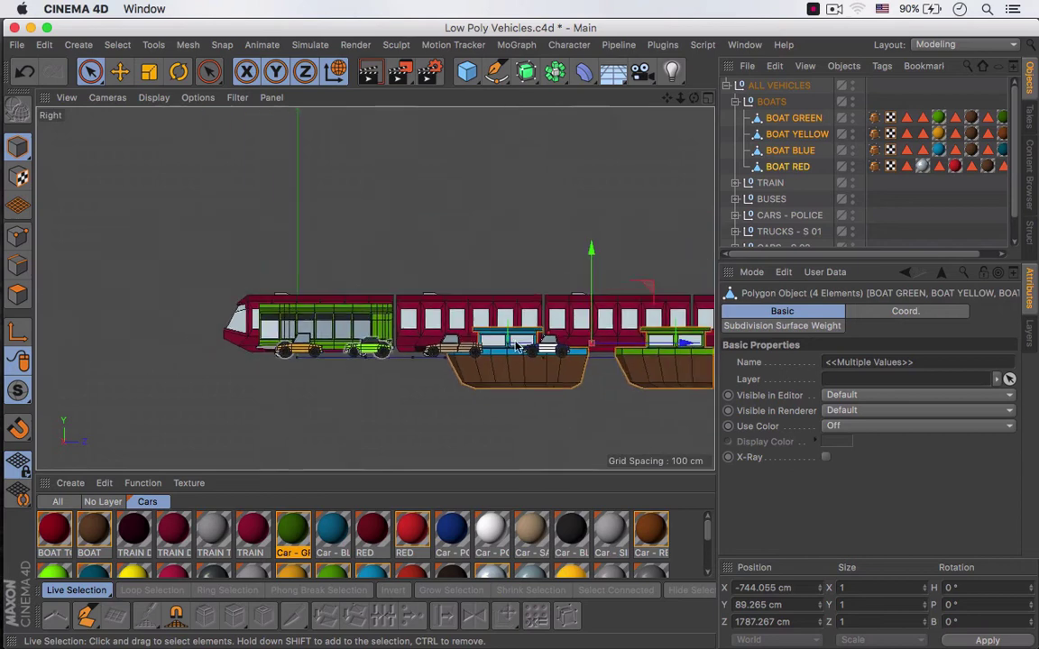
drag(484, 257, 485, 237)
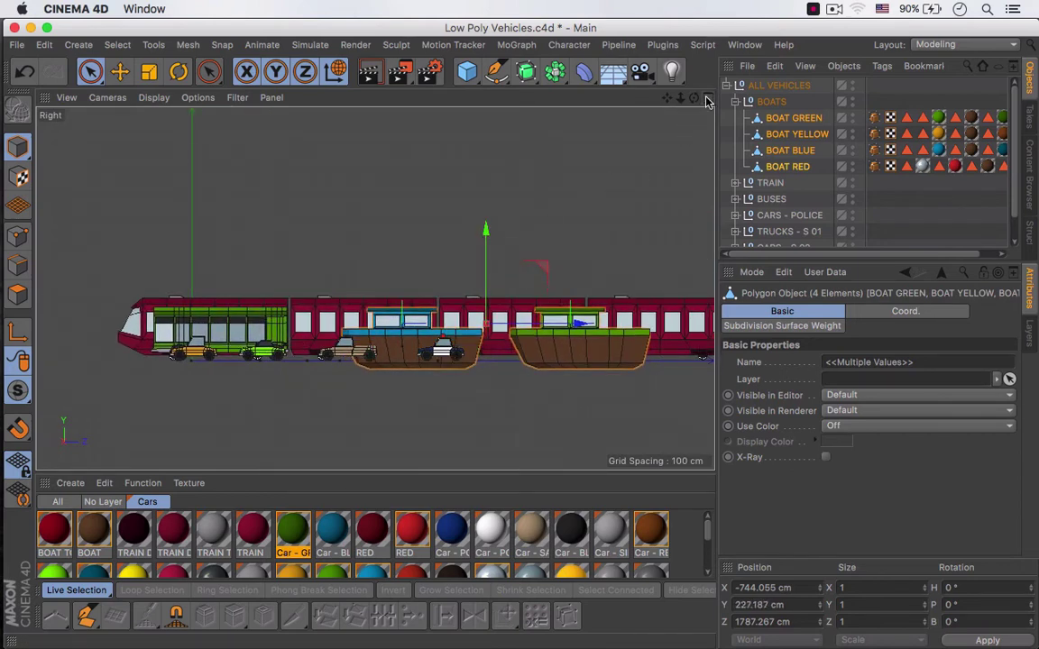
Return to the Perspective view, nudge the BOATS group slightly and collapse it in the object hierarchy.
click(707, 97)
scroll(545, 304, up, 4)
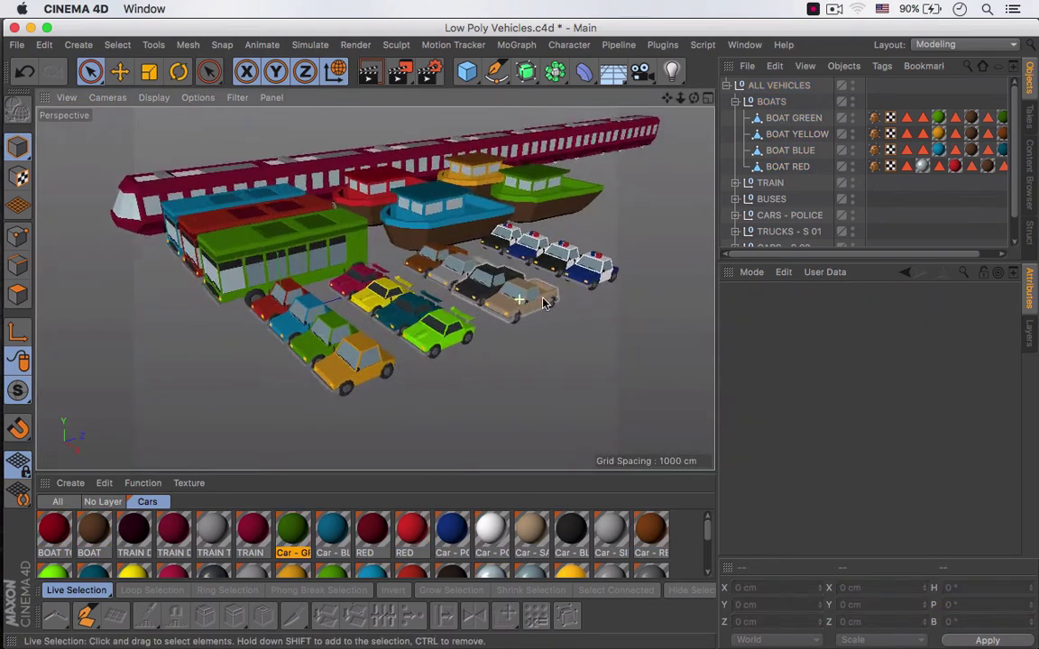
alt+drag(478, 355, 510, 371)
alt+middle_drag(510, 371, 598, 380)
scroll(598, 380, down, 2)
click(771, 105)
drag(509, 236, 520, 233)
click(902, 231)
alt+drag(451, 303, 410, 329)
alt+middle_drag(405, 326, 525, 340)
scroll(500, 337, up, 2)
click(736, 102)
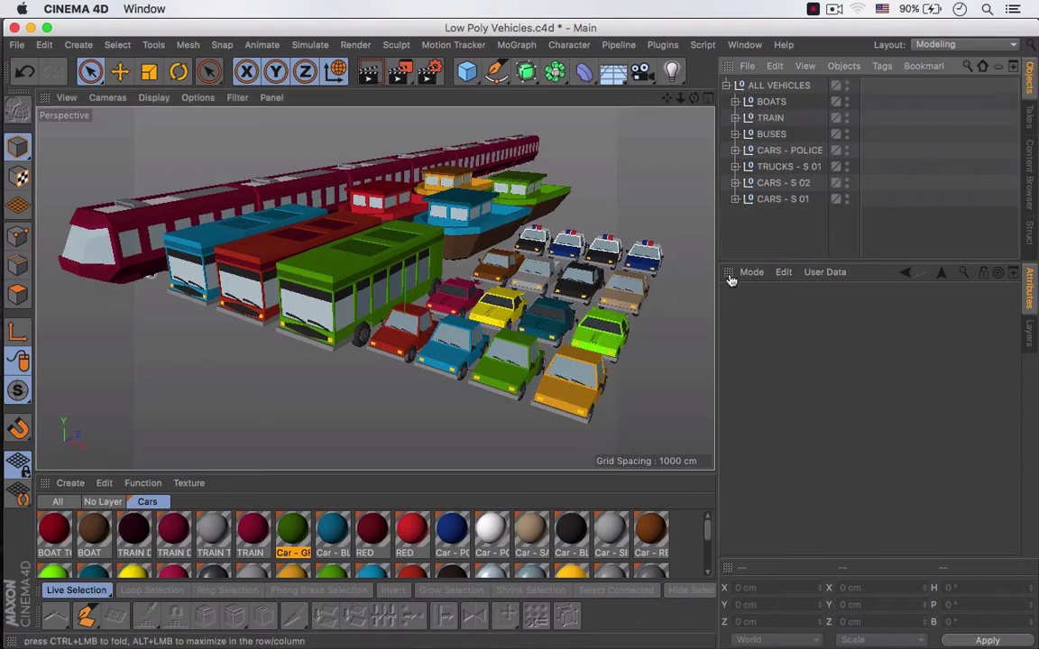
Fold away the attribute manager, collapse ALL VEHICLES and render a viewport preview of the whole vehicle collection.
ctrl+click(729, 273)
click(769, 88)
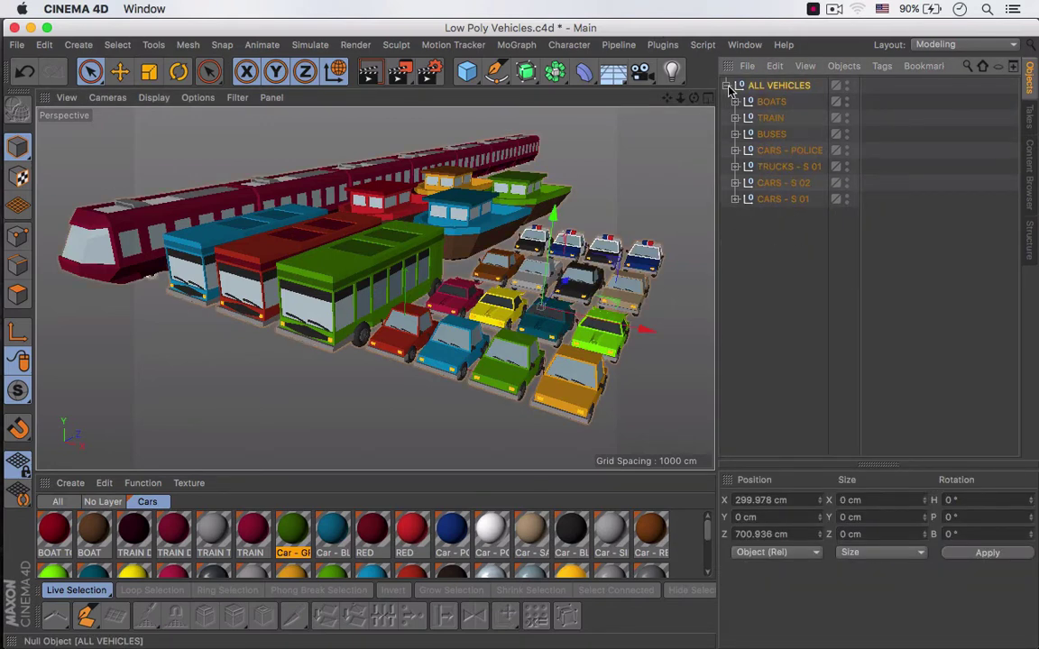
click(727, 86)
click(743, 168)
key(super+r)
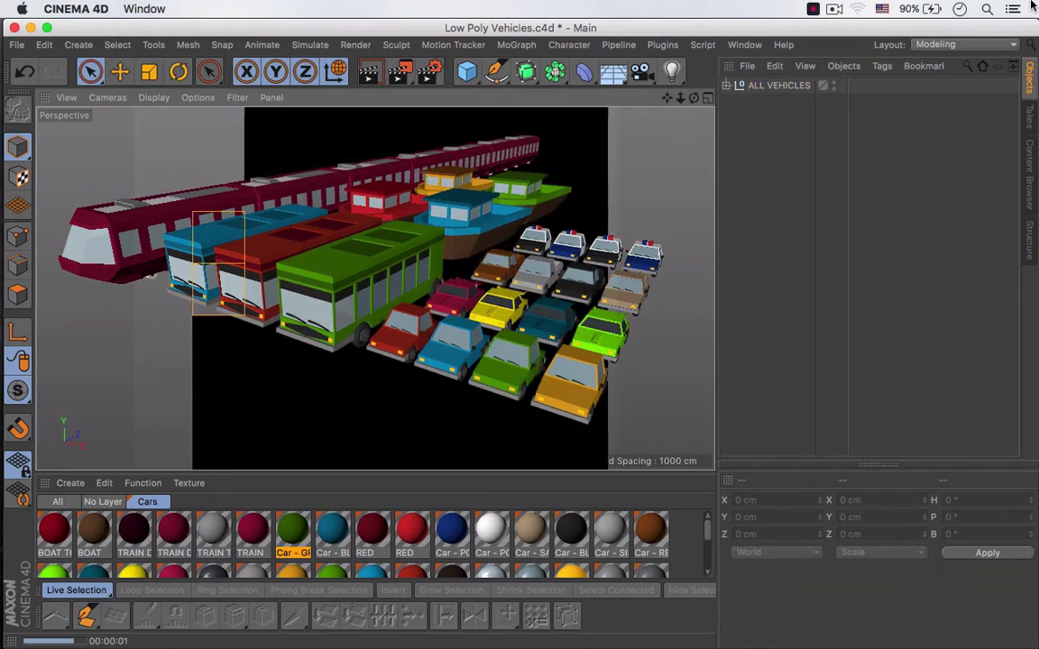